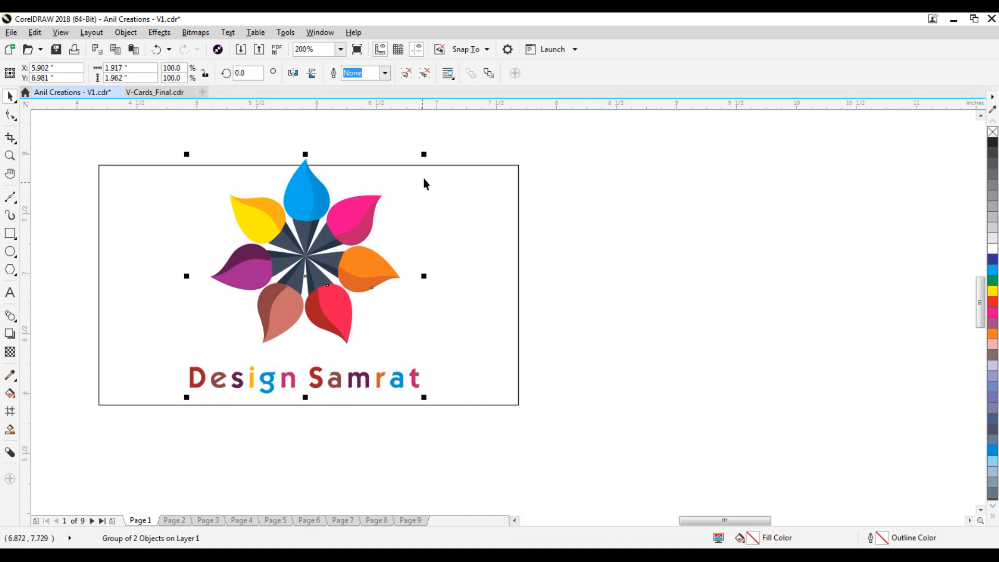
Scale the Design Samrat flower logo group down to about 62% so it fits inside the card.
drag(426, 153, 389, 238)
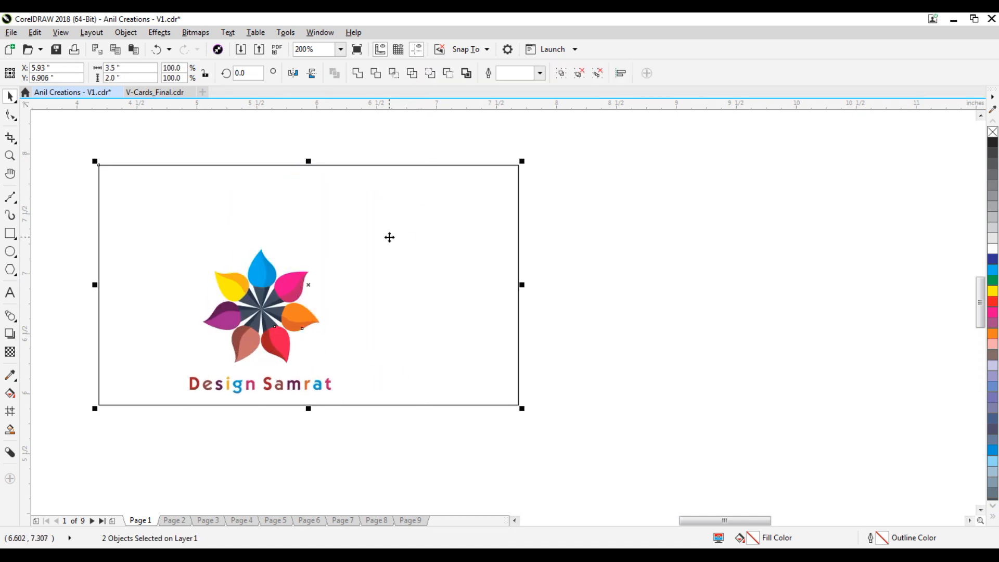
Type the tagline 'Design I Development I Video Creations' as a text line beside the card.
click(567, 200)
scroll(598, 208, down, 1)
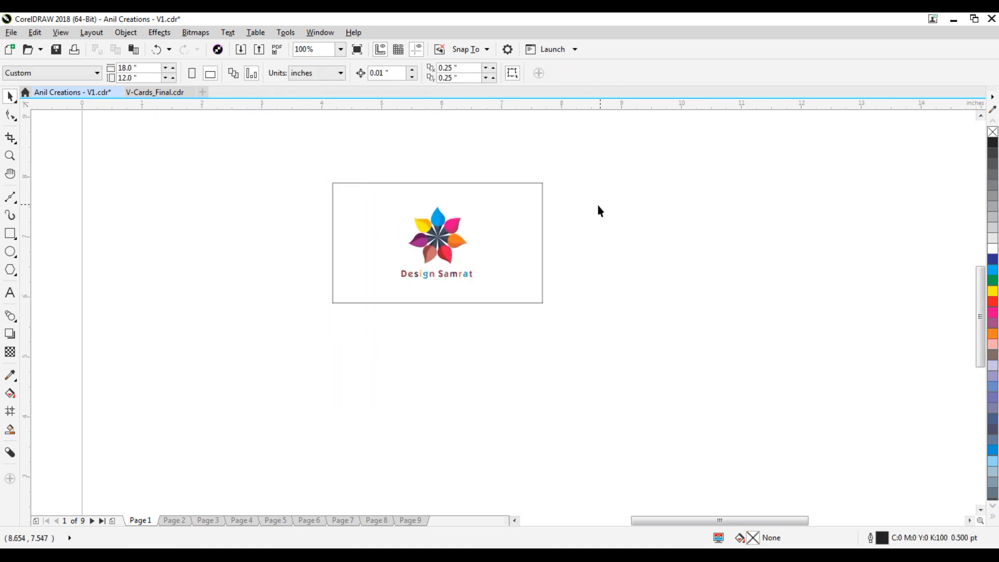
scroll(411, 242, down, 1)
scroll(430, 251, up, 2)
click(430, 251)
scroll(416, 257, up, 1)
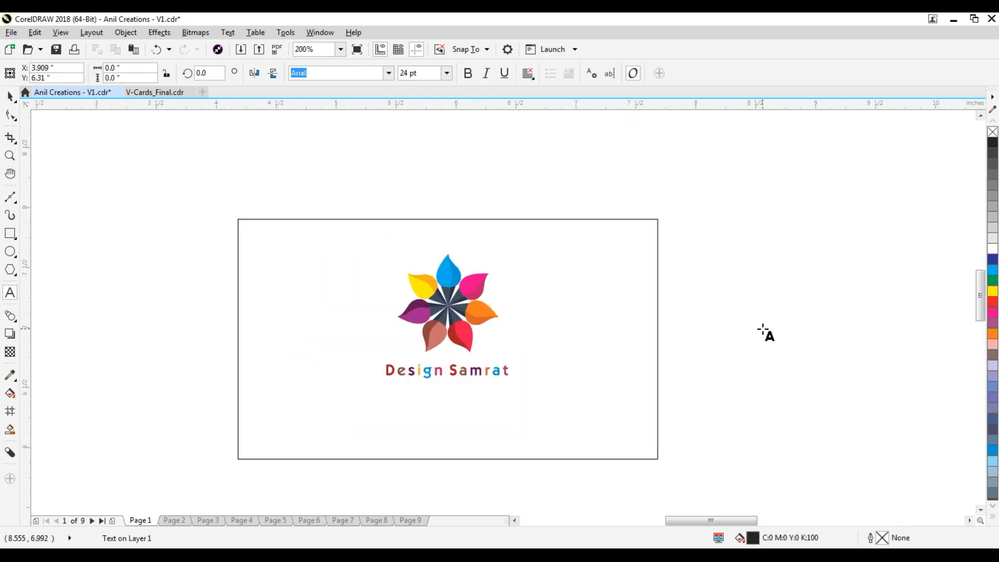
text(D)
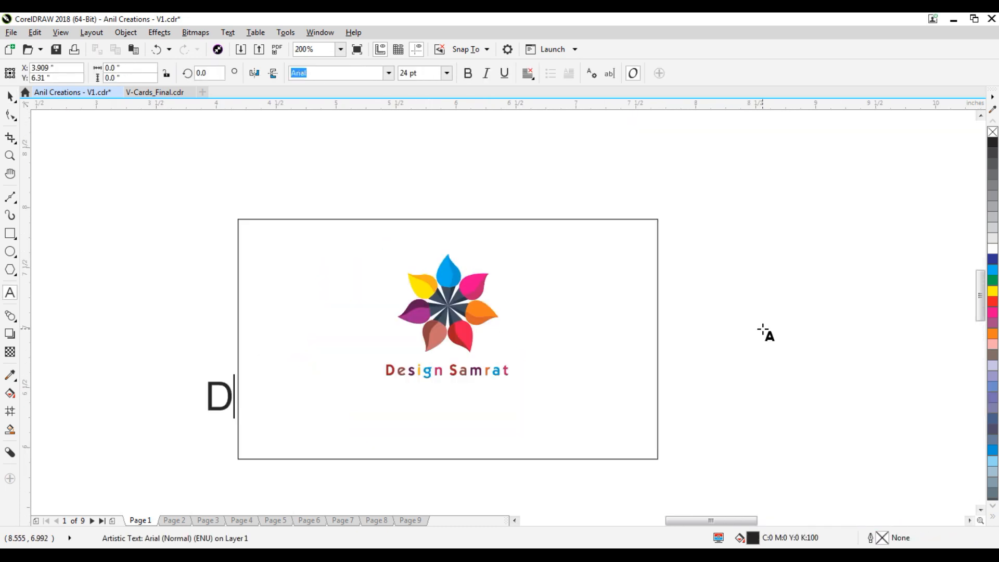
text(esign)
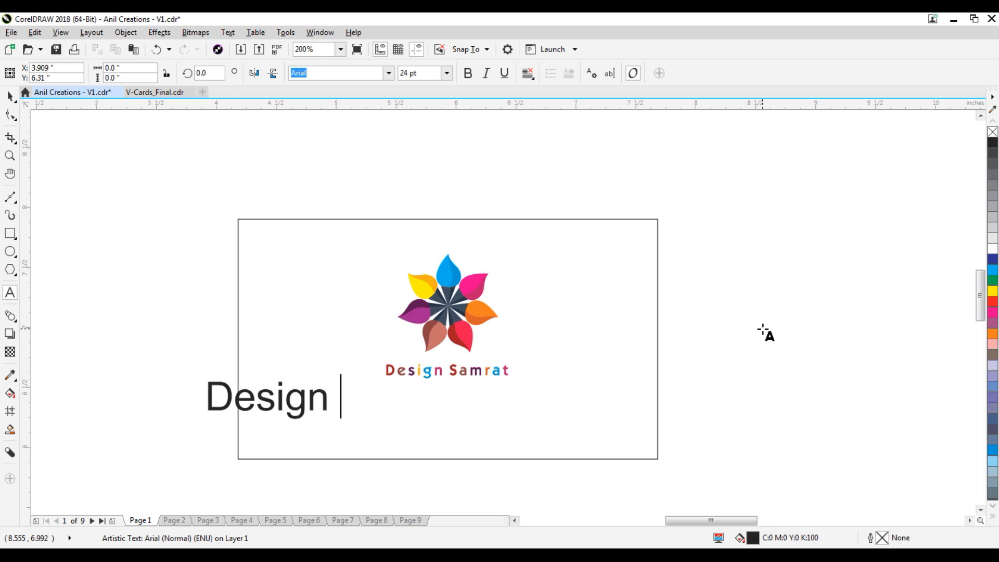
text(  I  Develo)
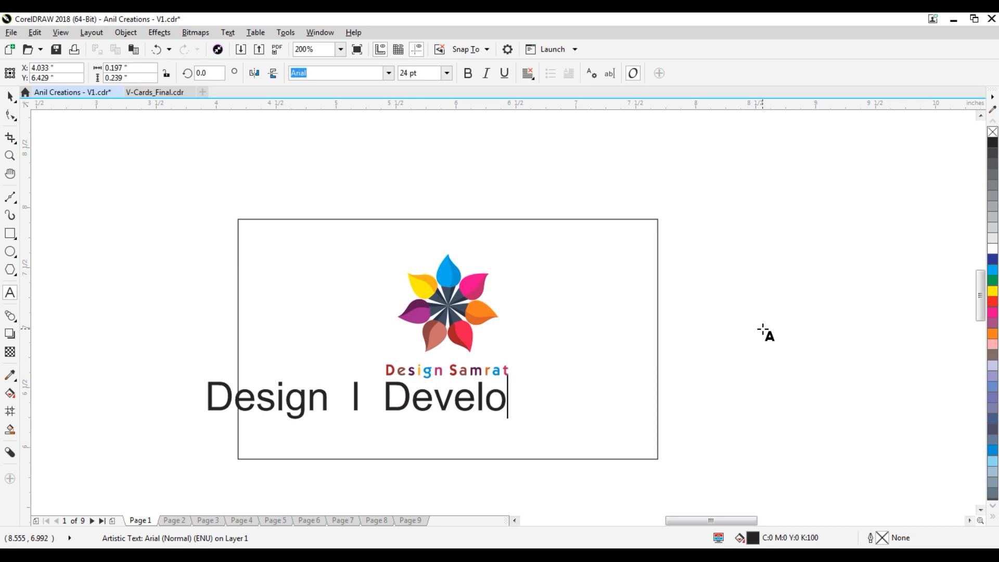
text(pment  I  Video )
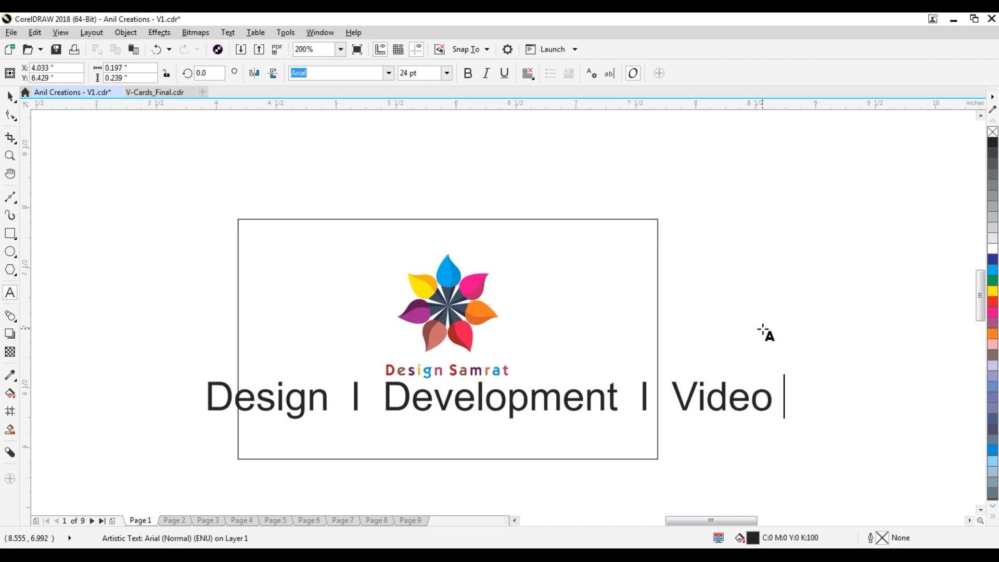
text(Cre)
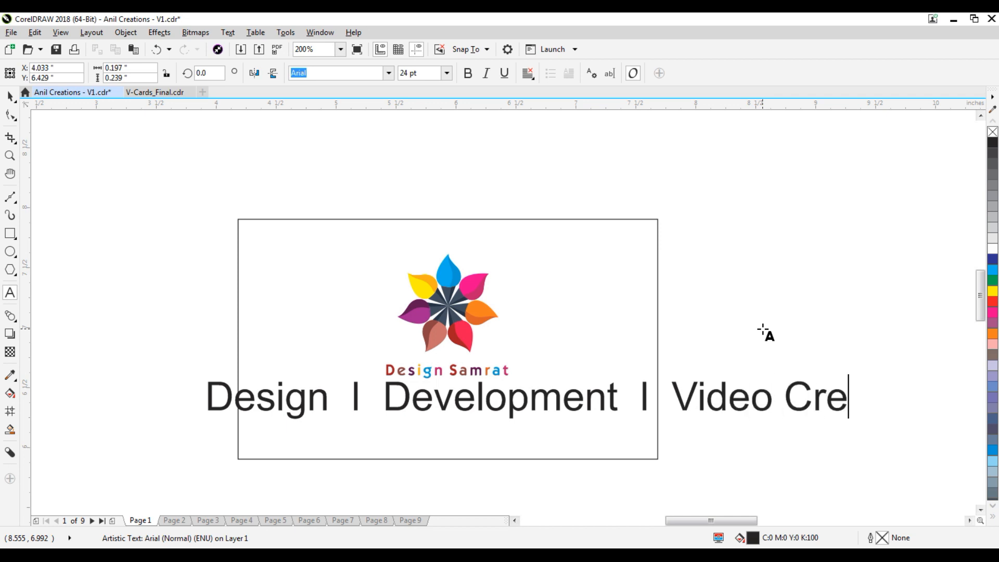
text(ations)
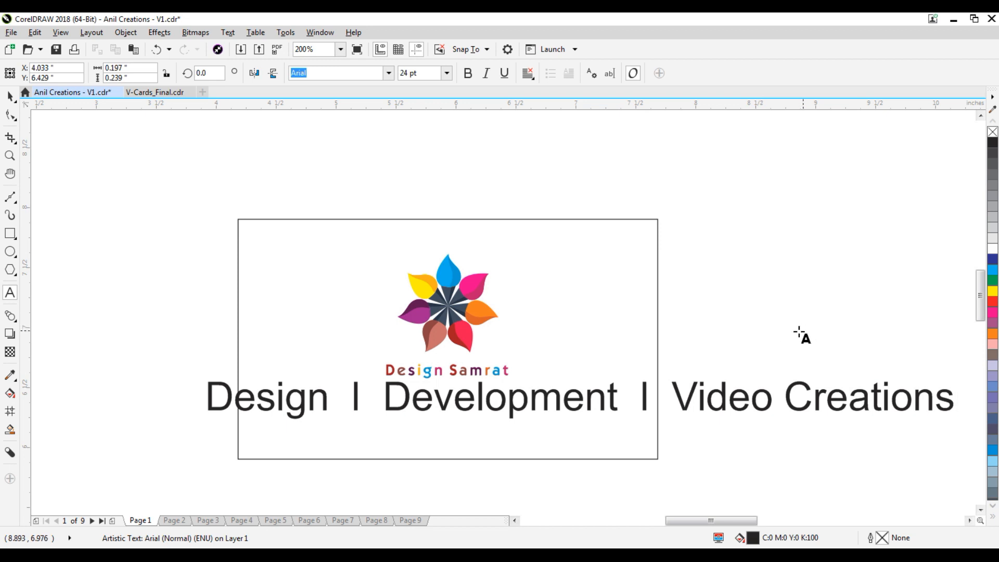
click(724, 387)
Set the whole tagline to 8 pt.
key(ctrl+a)
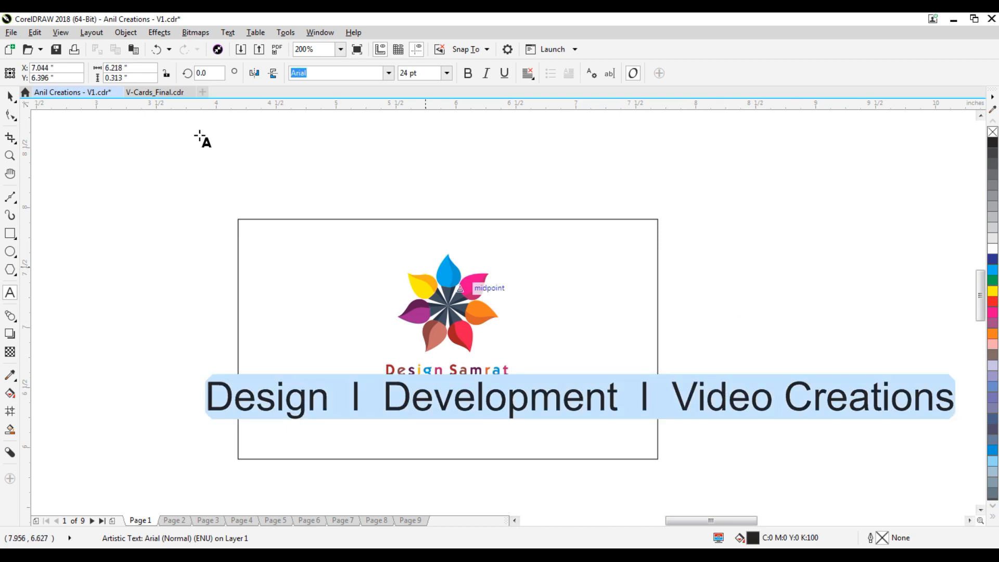
click(447, 73)
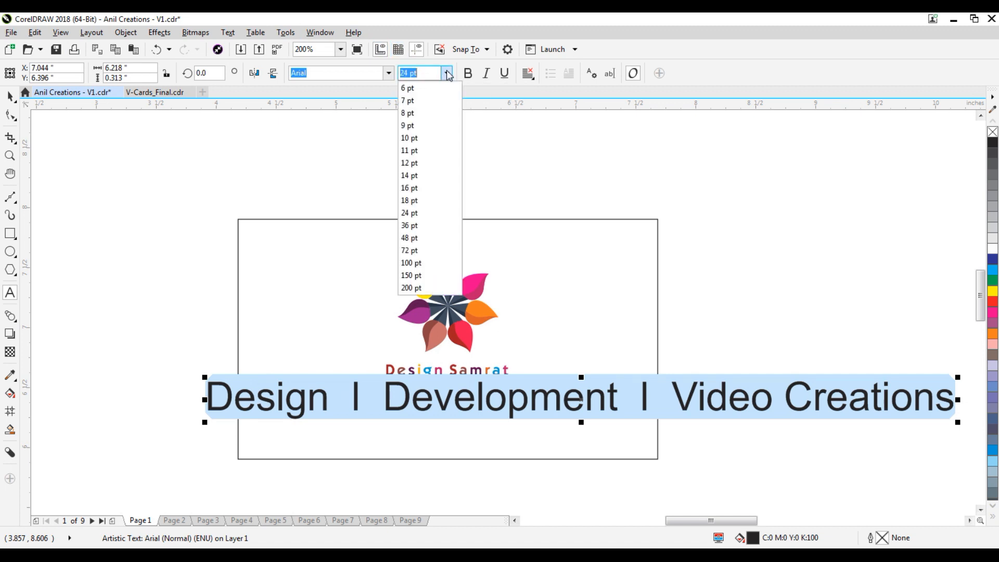
click(447, 73)
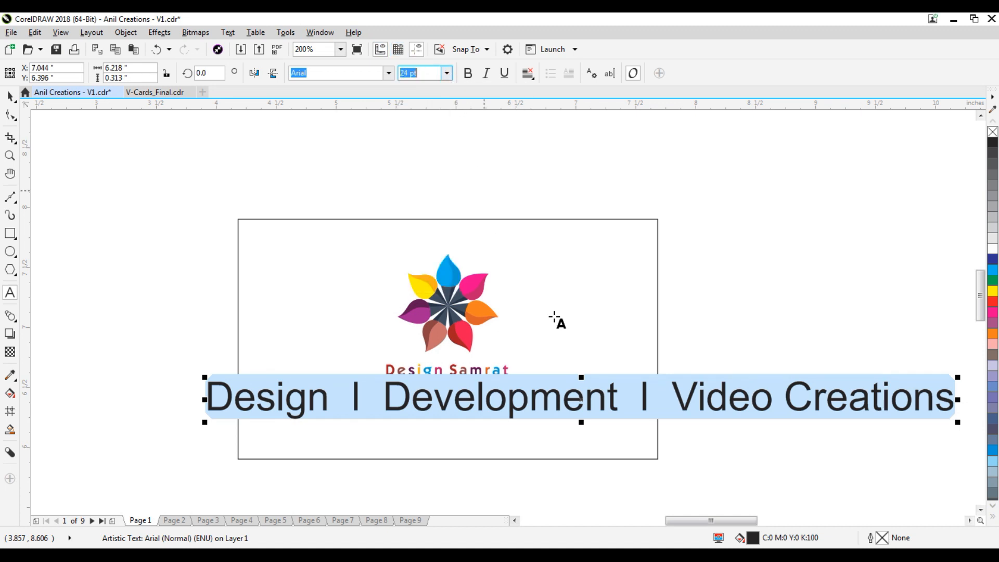
click(682, 388)
key(ctrl+a)
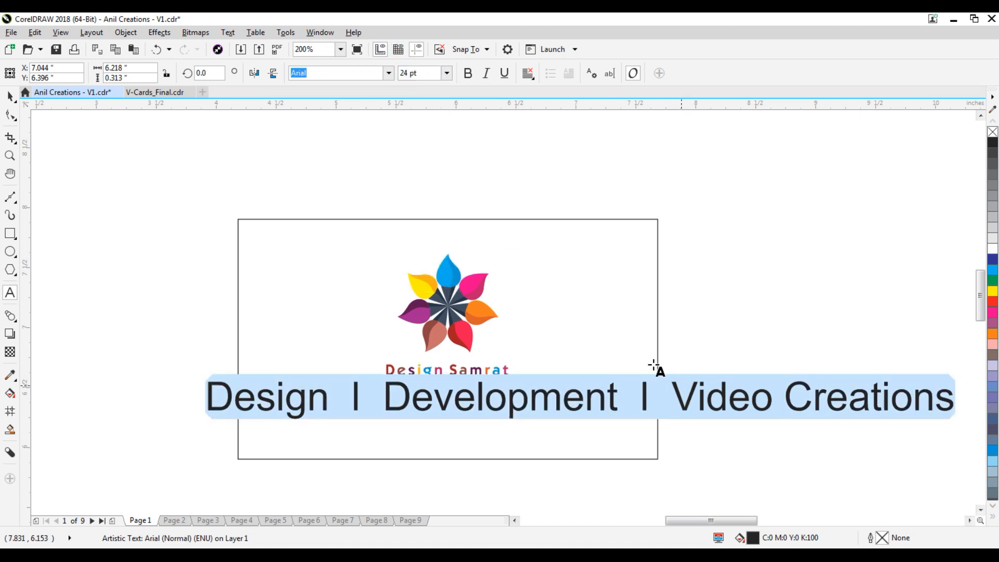
click(447, 73)
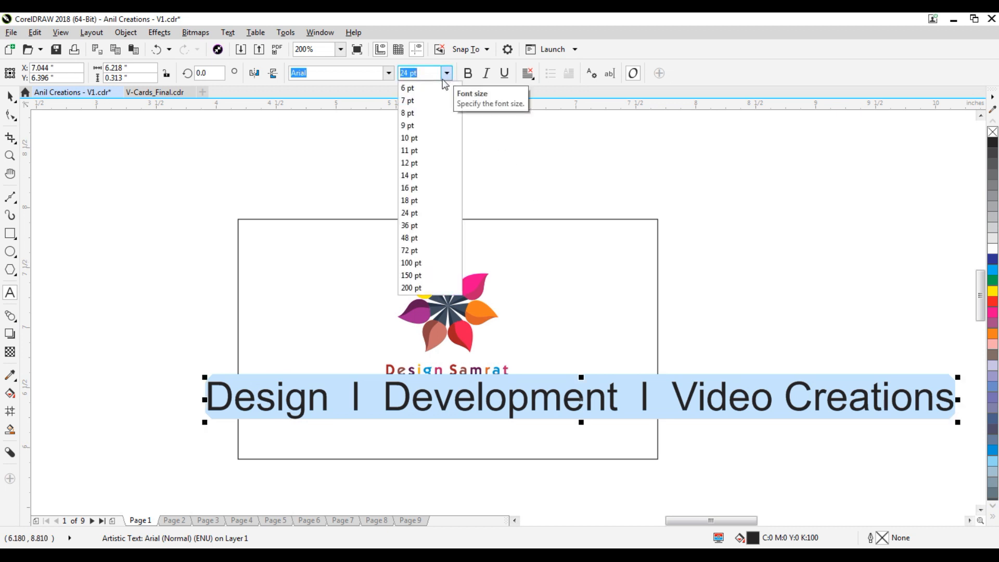
click(426, 113)
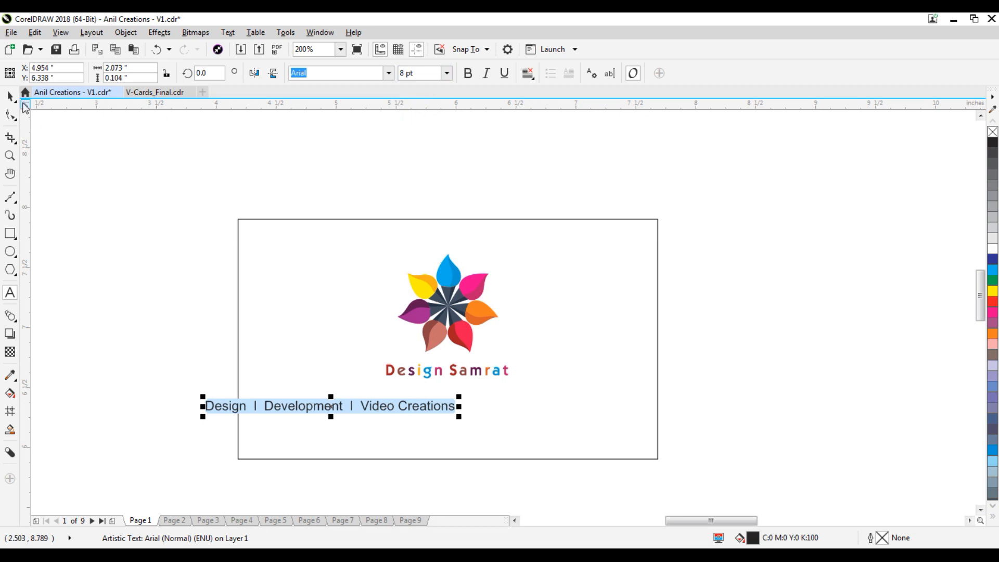
Move the tagline just under the Design Samrat name.
click(11, 96)
drag(337, 407, 457, 397)
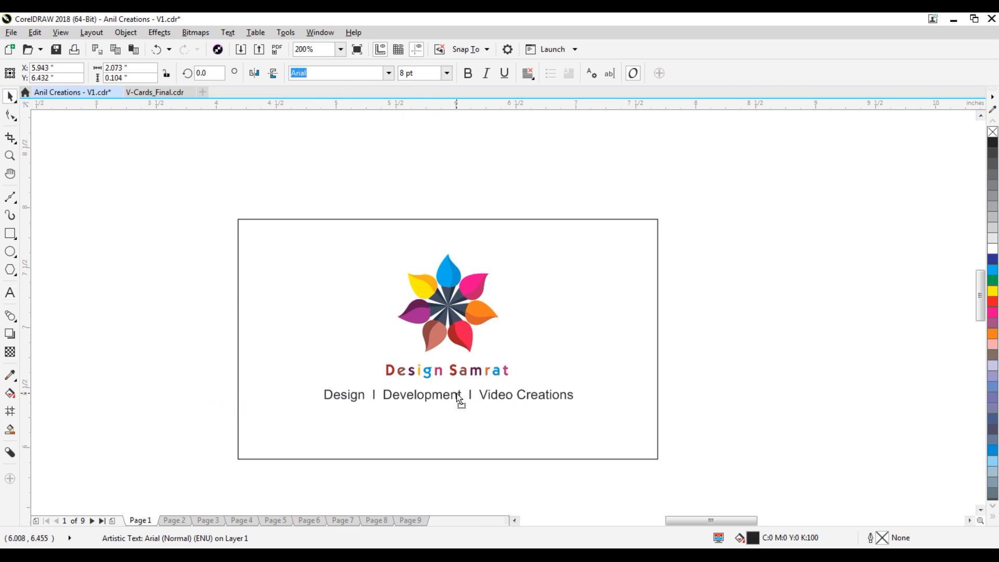
drag(457, 398, 456, 396)
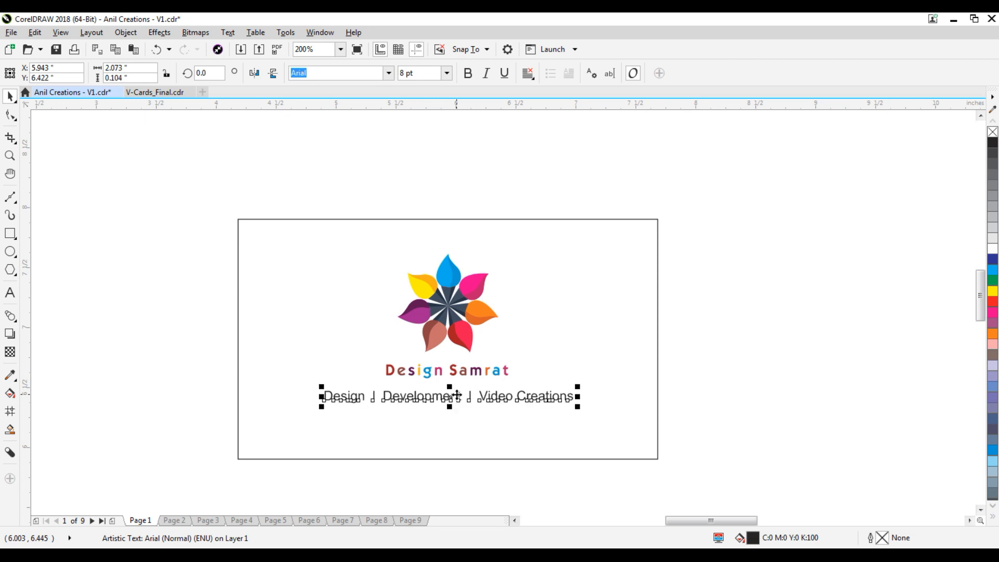
Change the tagline's font to SHREE-ENG7-0019.
click(731, 366)
click(485, 396)
click(389, 73)
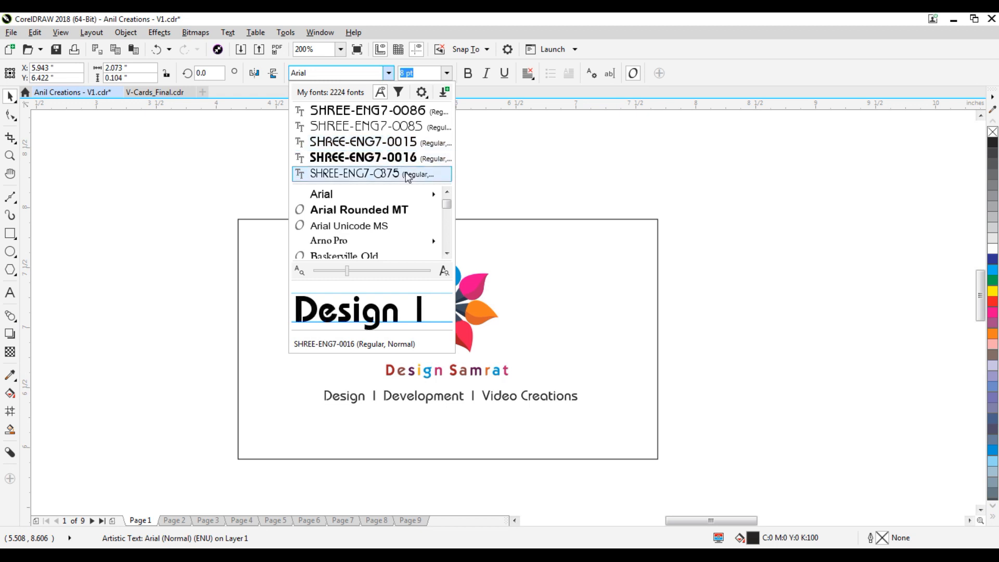
scroll(419, 218, down, 8)
scroll(417, 229, down, 15)
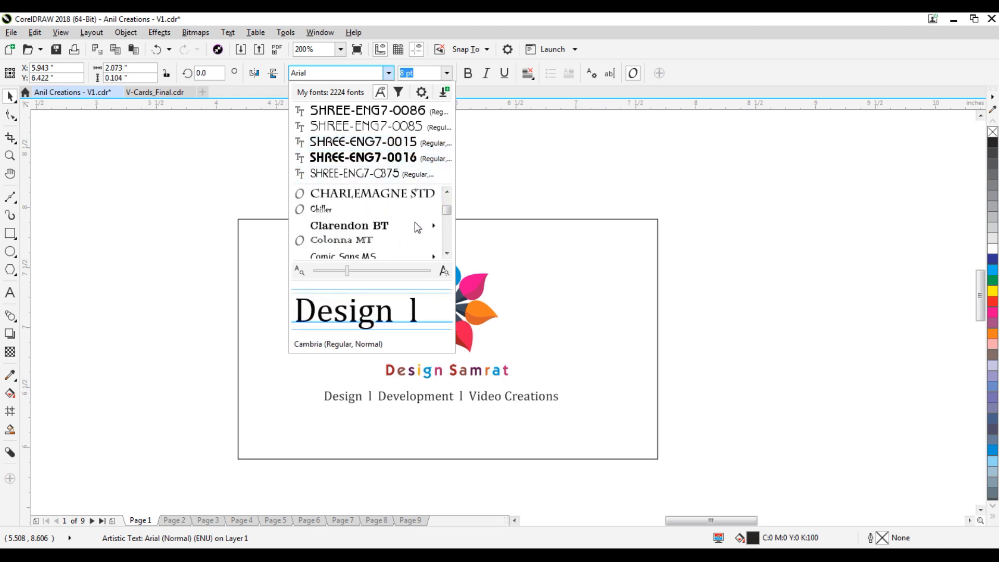
scroll(417, 229, down, 15)
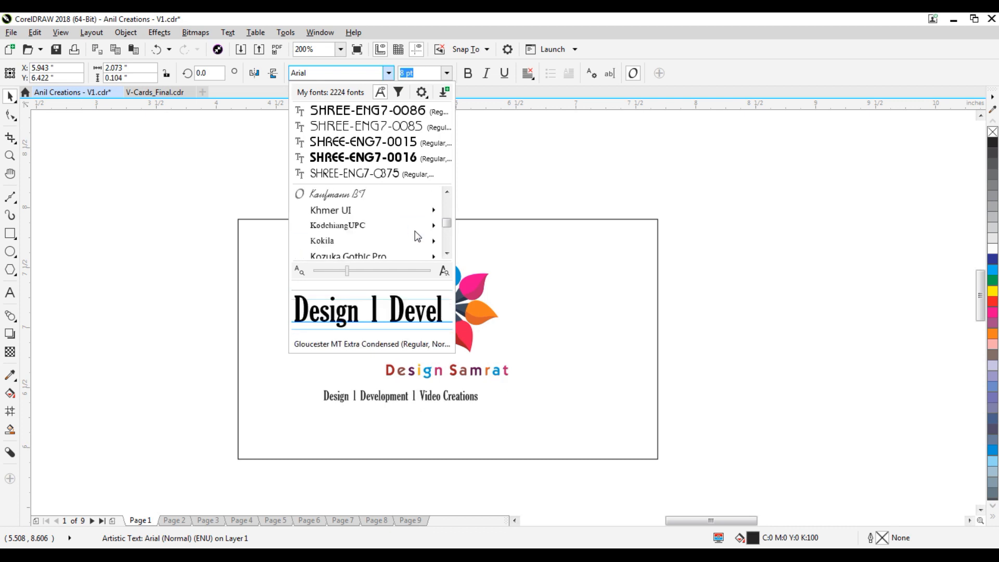
mouse_move(399, 217)
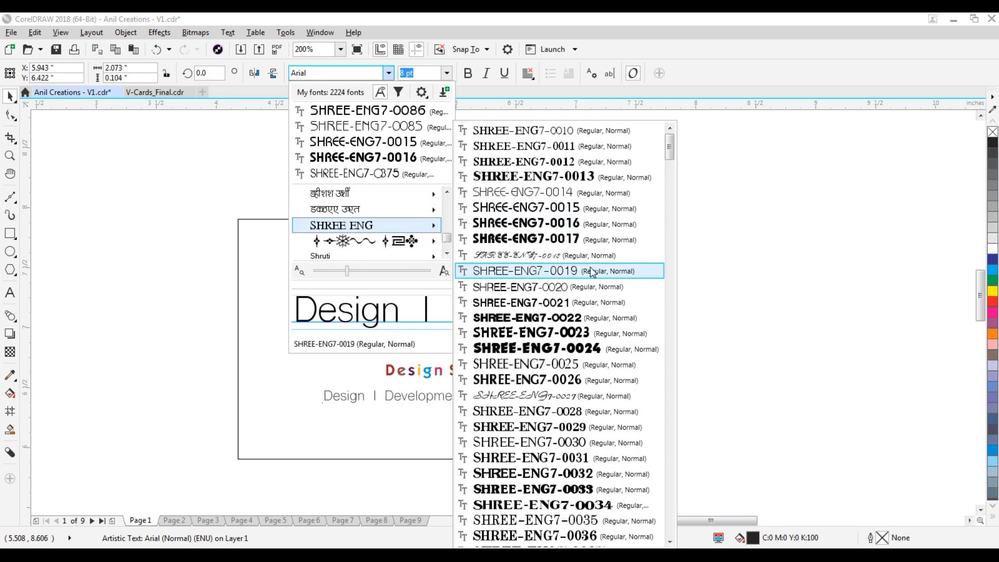
click(592, 272)
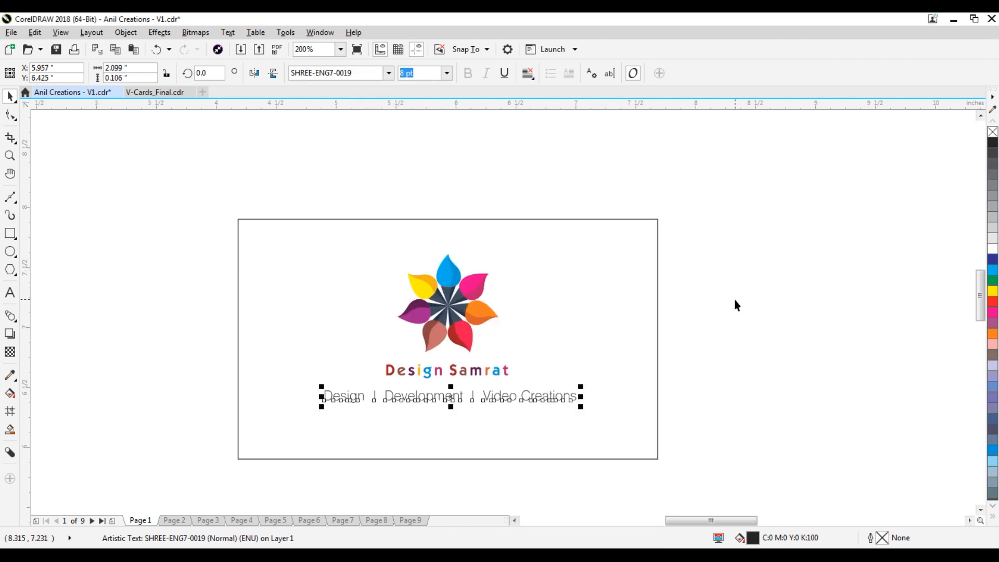
Reselect the tagline, then select the flower logo group.
click(704, 355)
click(527, 400)
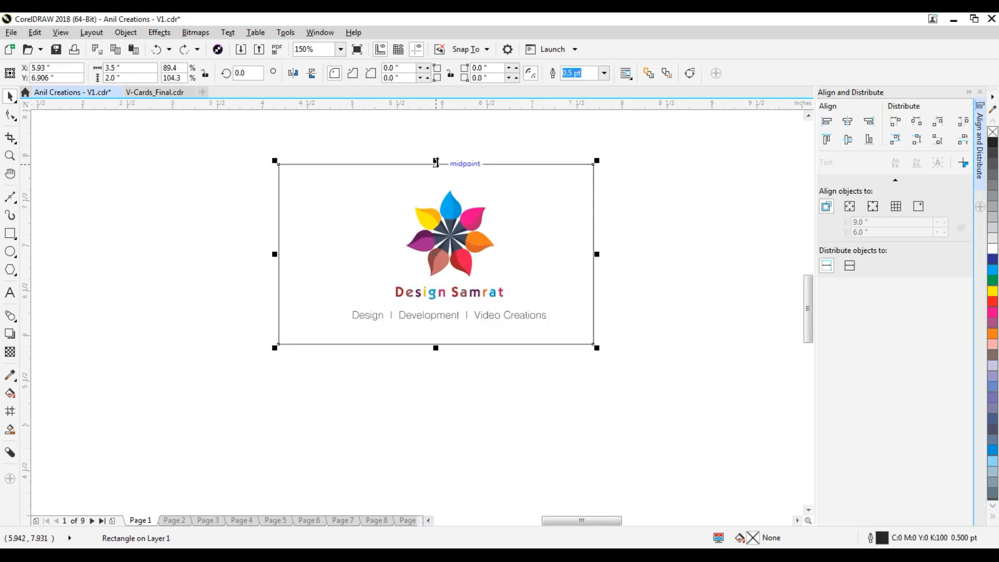
click(459, 218)
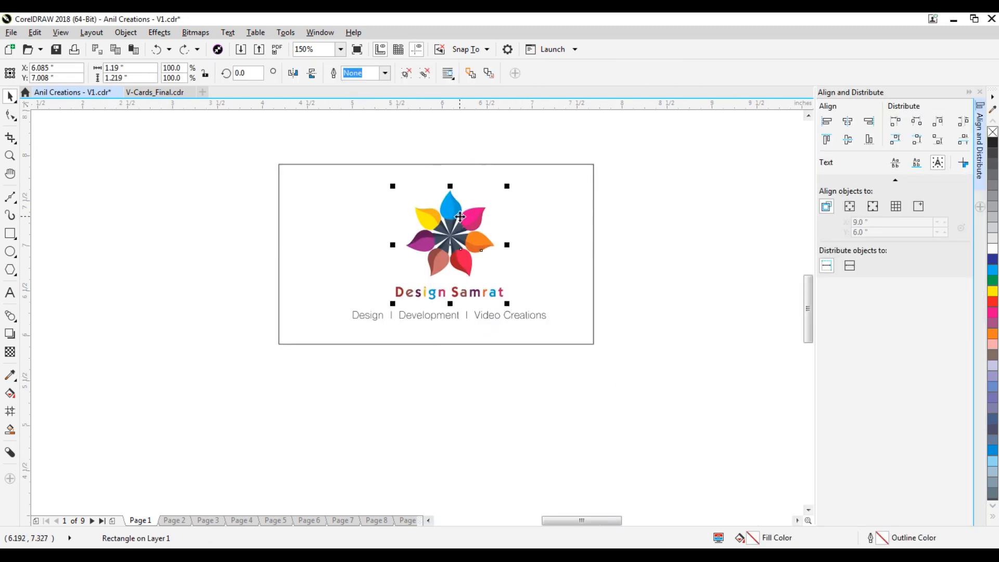
Centre the logo horizontally on the card rectangle.
shift+click(538, 205)
key(c)
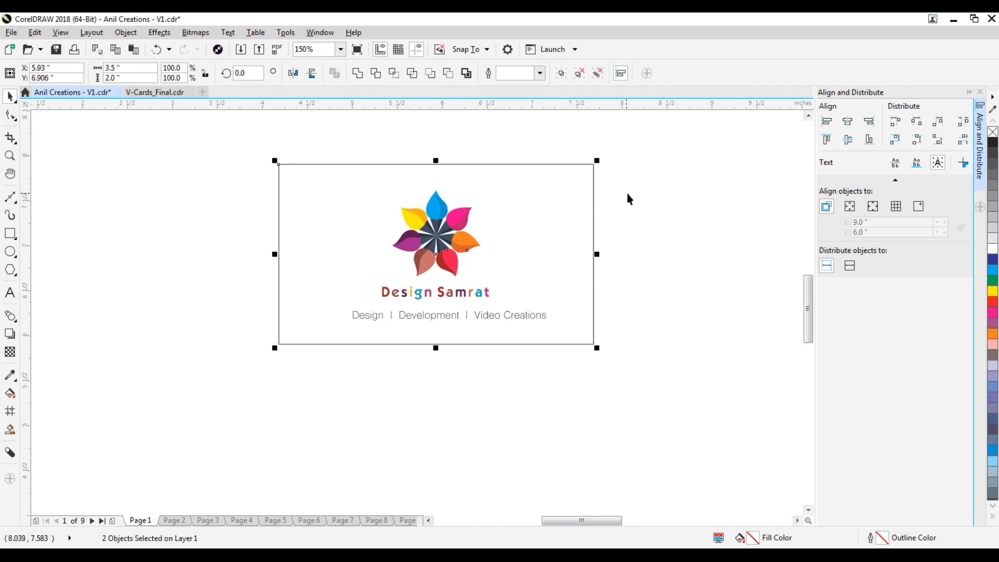
click(624, 190)
click(431, 164)
Make a band across the card's bottom filled with the logo's blue (C:100 M:0 Y:0 K:0).
drag(435, 157, 460, 310)
click(638, 283)
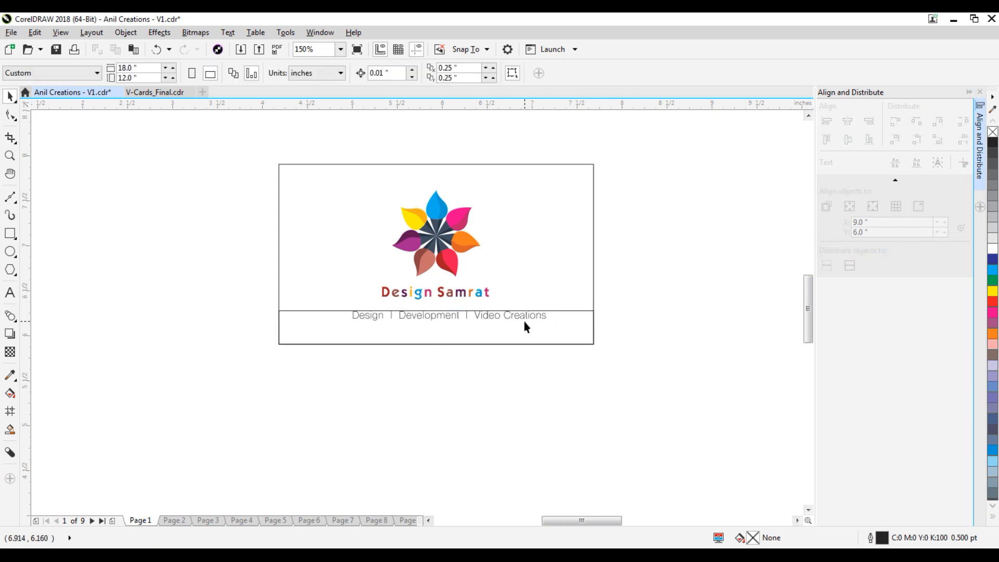
click(523, 323)
click(10, 375)
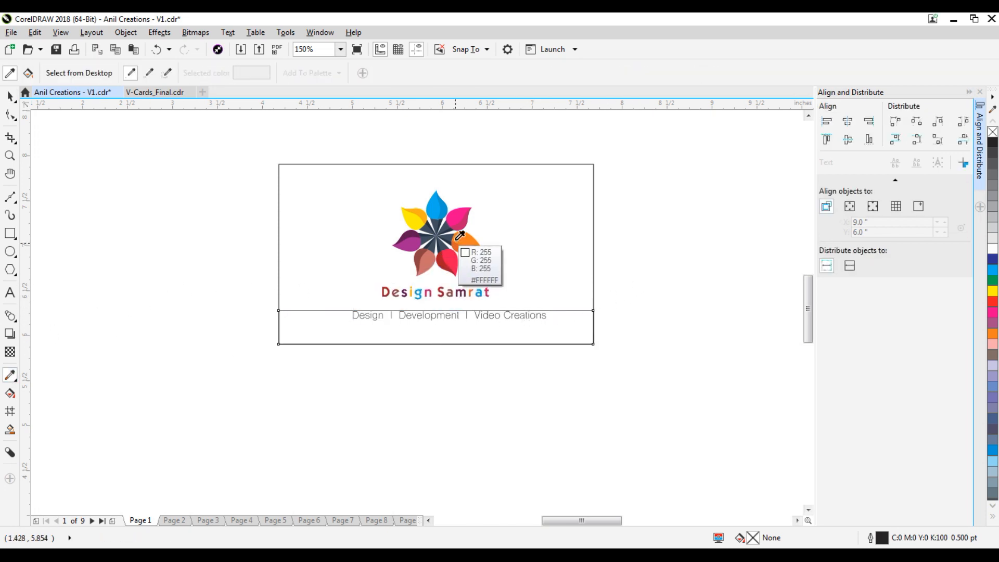
click(437, 211)
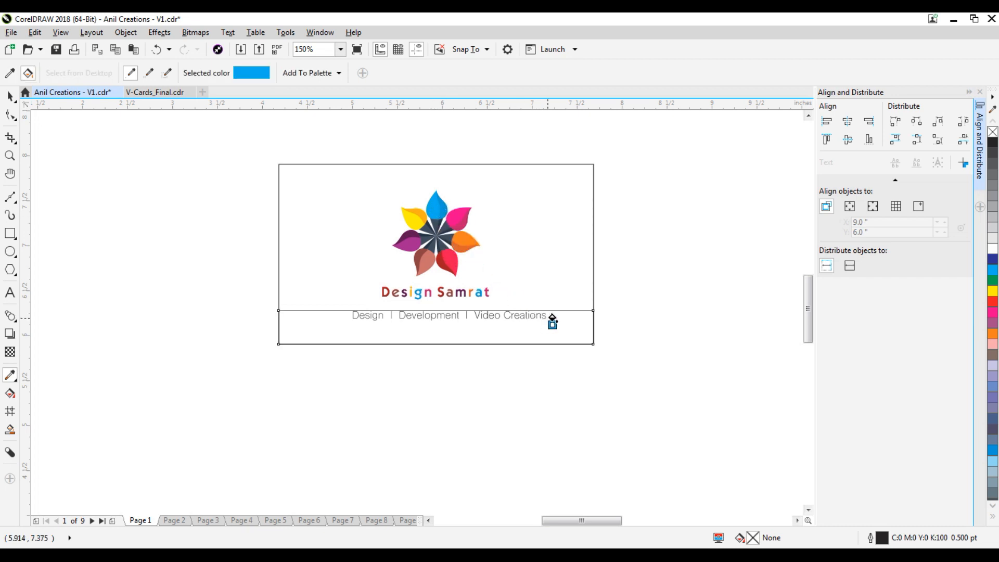
click(570, 321)
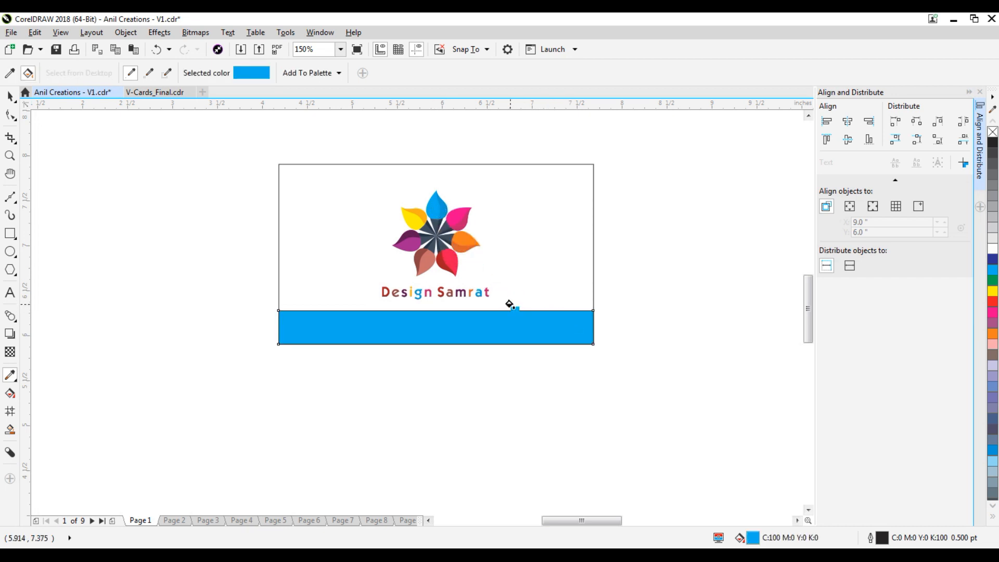
click(10, 97)
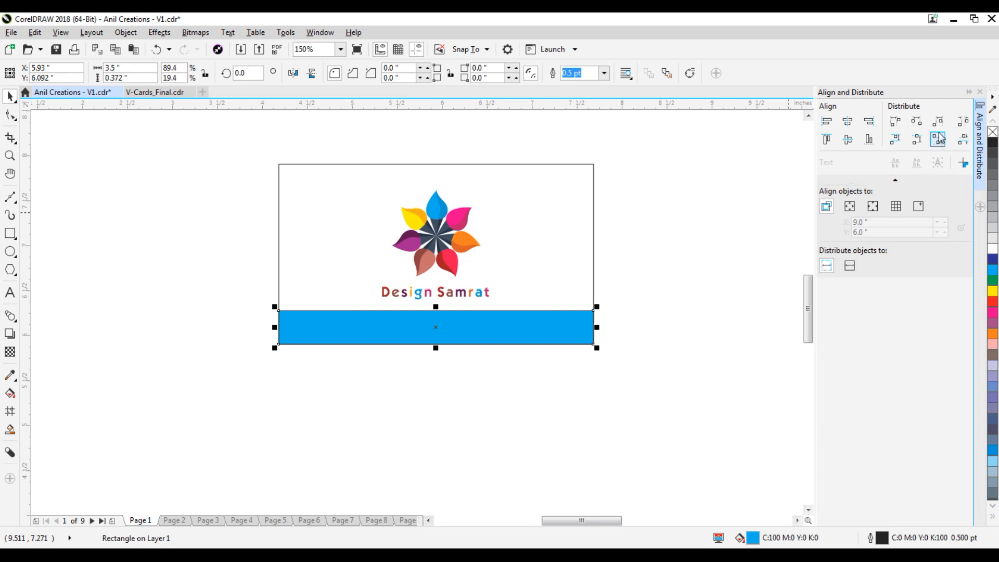
Centre the tagline horizontally and vertically on the blue band.
drag(653, 300, 285, 374)
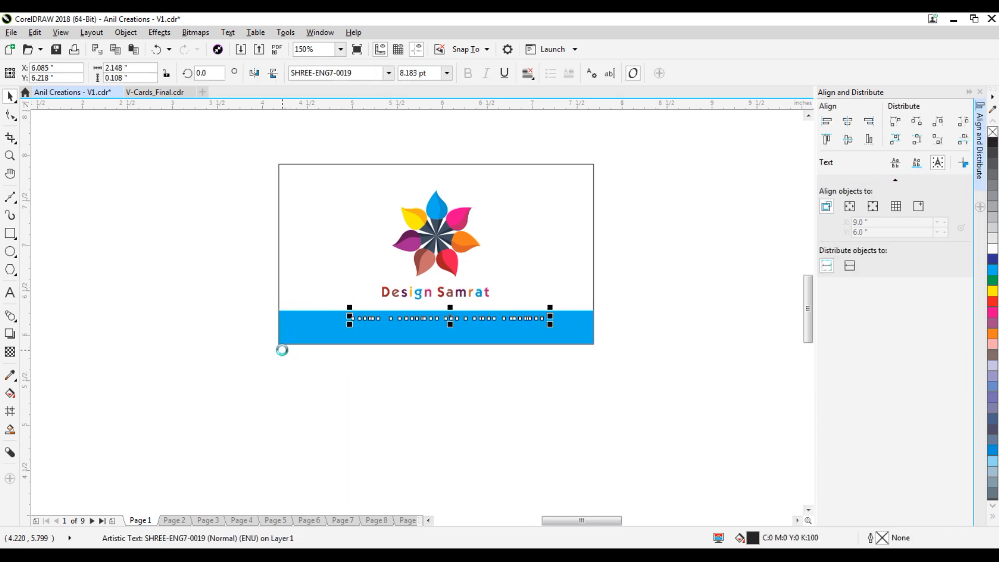
shift+click(544, 330)
key(e)
key(c)
click(650, 314)
click(518, 328)
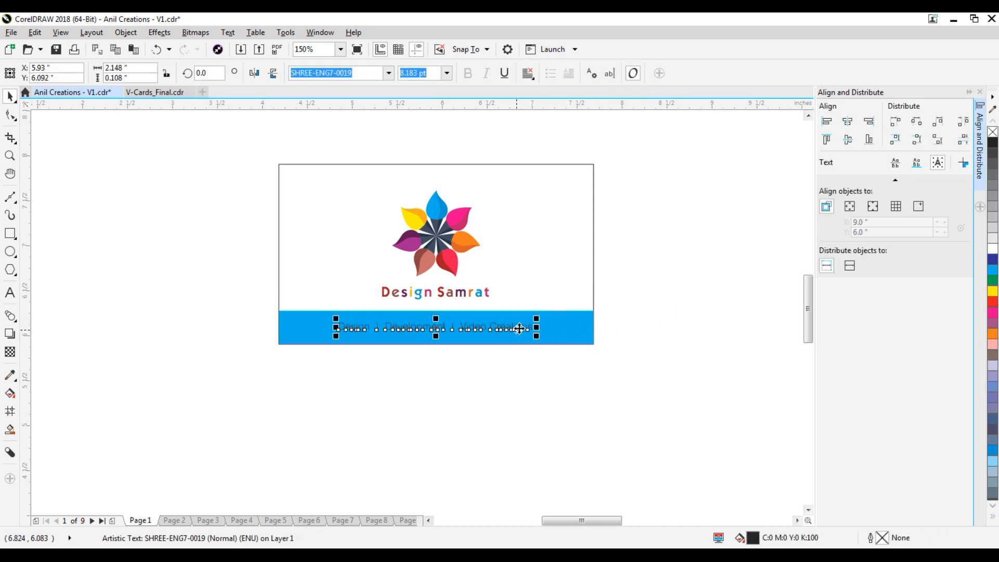
scroll(516, 329, up, 2)
shift+click(548, 339)
click(561, 362)
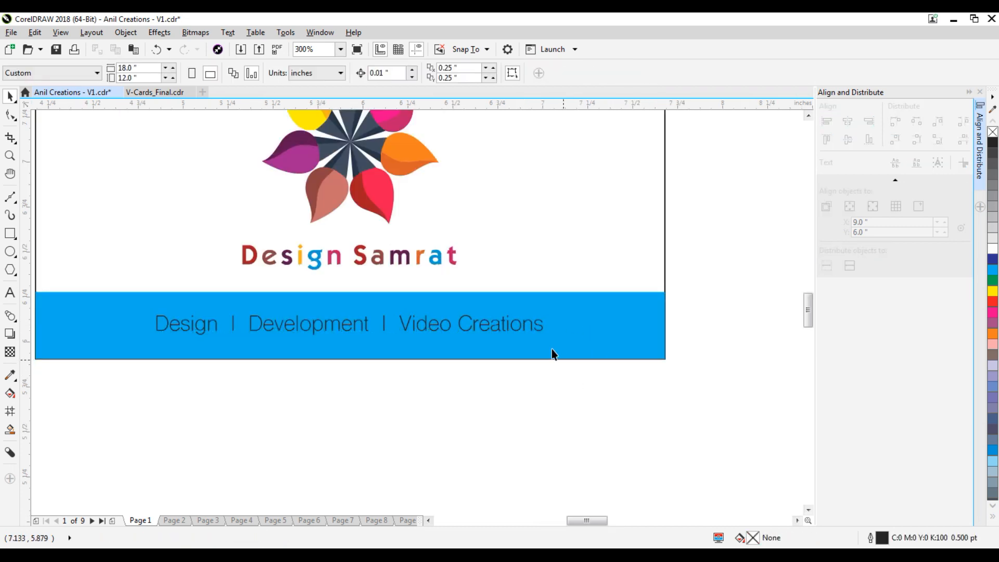
click(533, 326)
Enlarge the tagline slightly and colour it white.
drag(547, 339, 575, 352)
scroll(577, 353, down, 2)
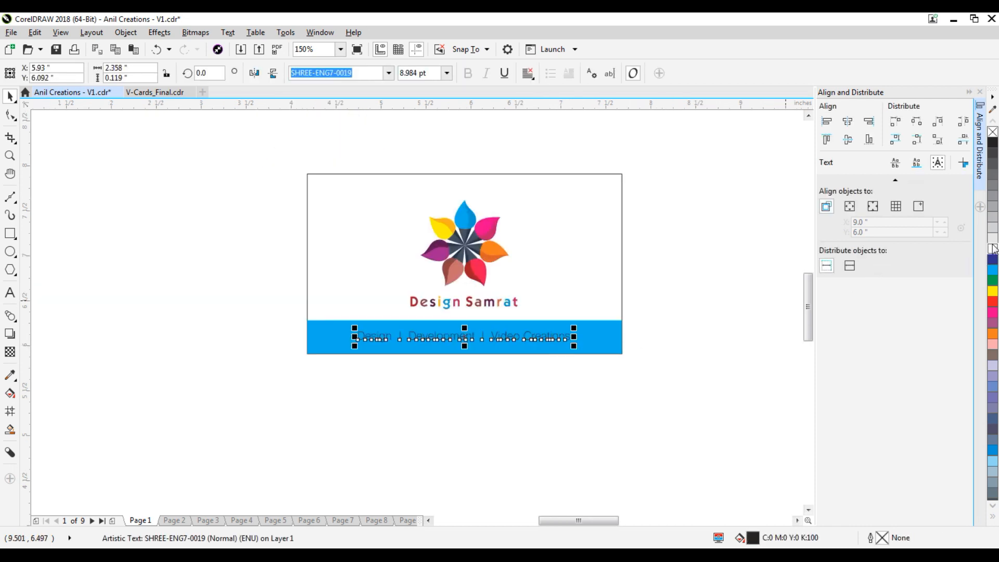
click(641, 373)
scroll(532, 332, up, 2)
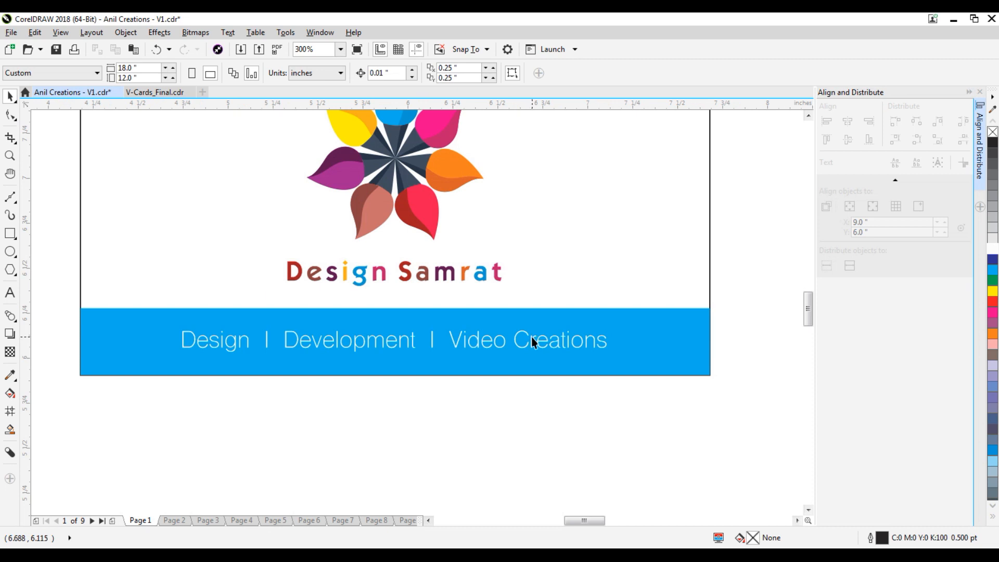
click(532, 340)
Set the tagline in SHREE-ENG7-0020 and scale it to about 9.7 pt.
click(389, 73)
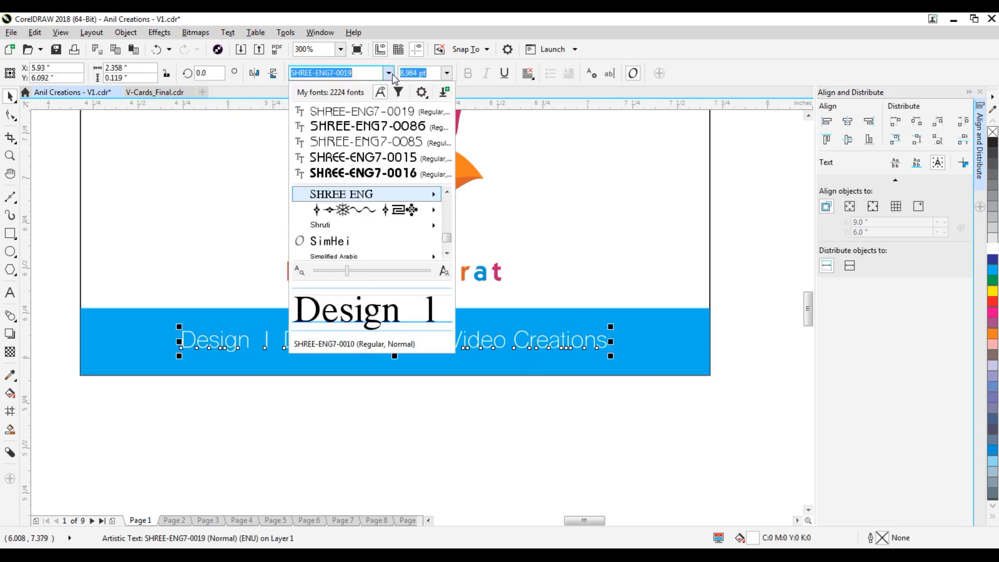
mouse_move(423, 202)
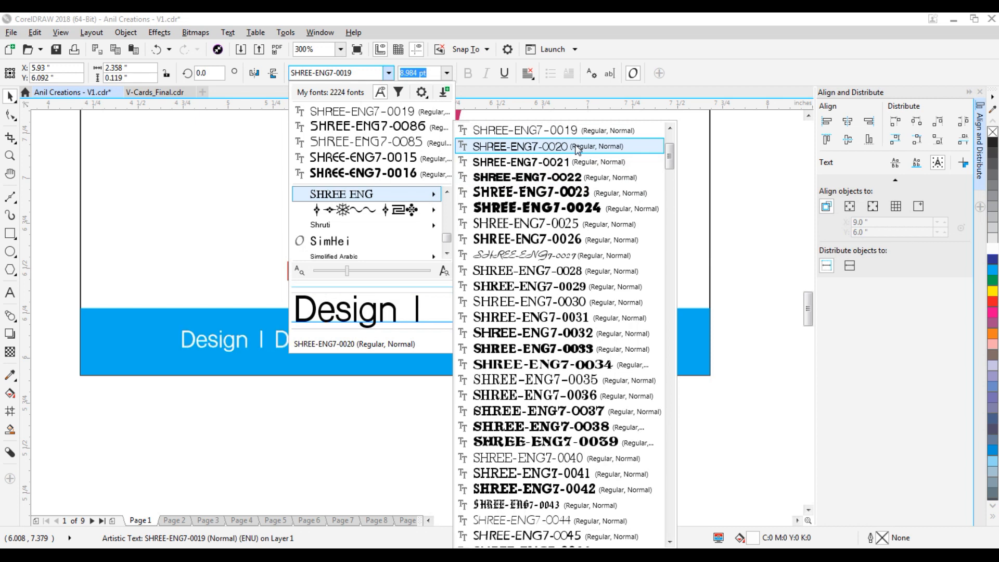
click(520, 146)
drag(592, 359, 620, 364)
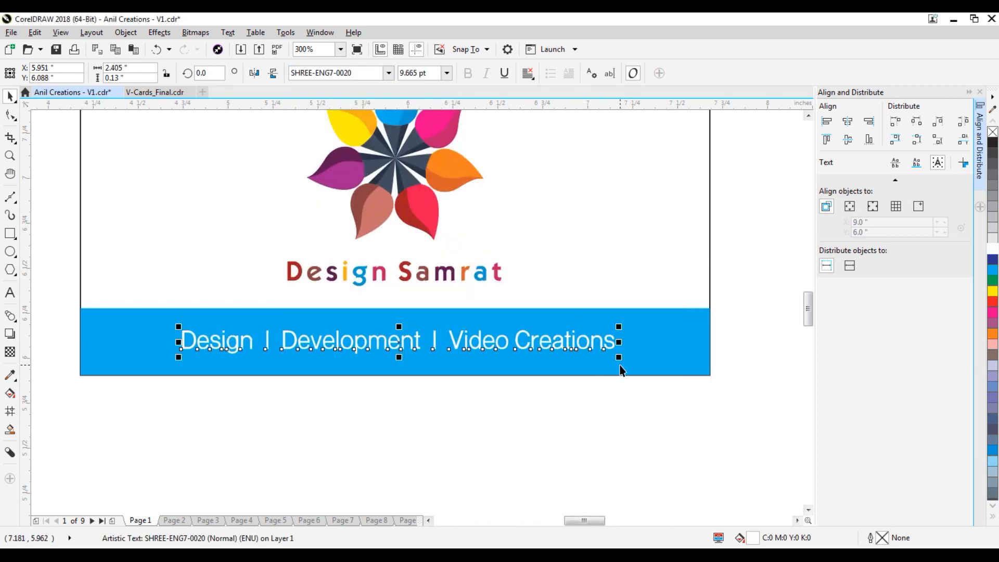
shift+click(666, 352)
click(591, 387)
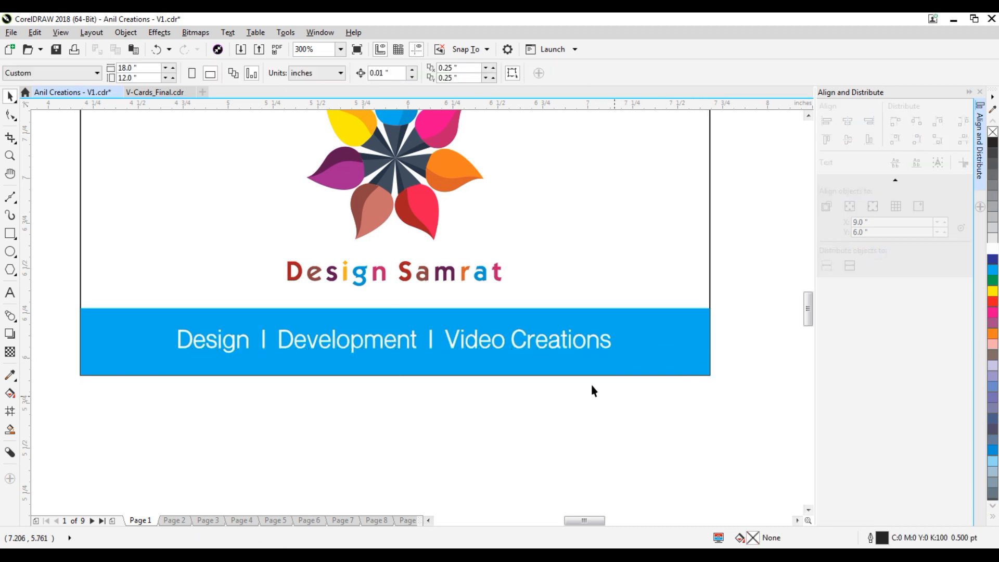
scroll(530, 378, down, 1)
Refill the band with the logo petal's red (C:0 M:100 Y:60 K:0).
click(533, 362)
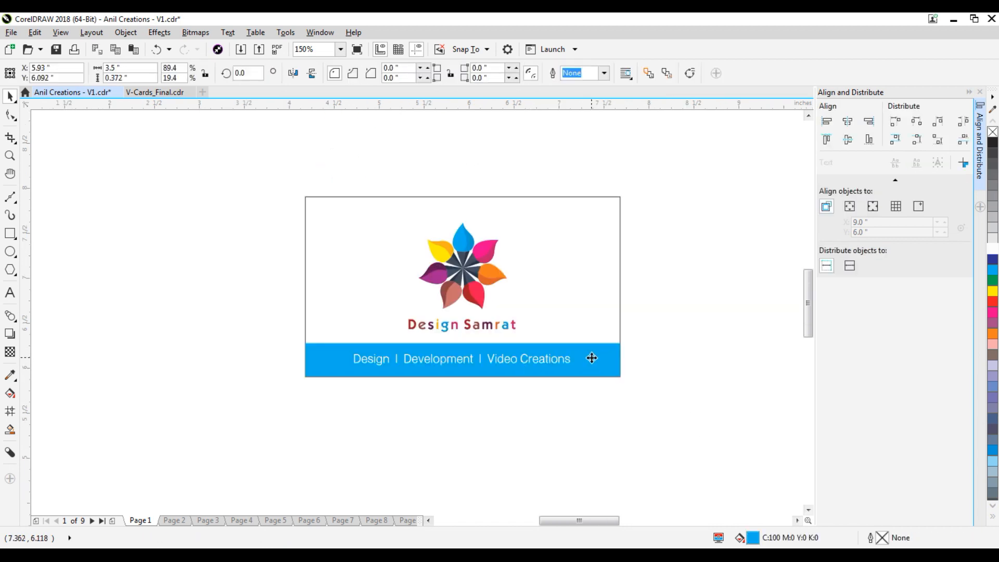
click(10, 375)
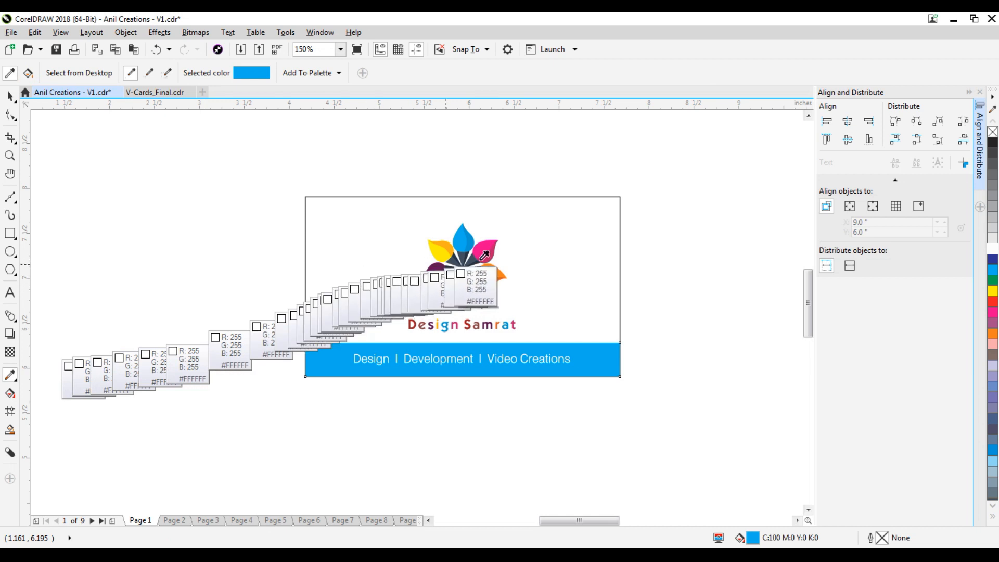
click(487, 299)
click(594, 349)
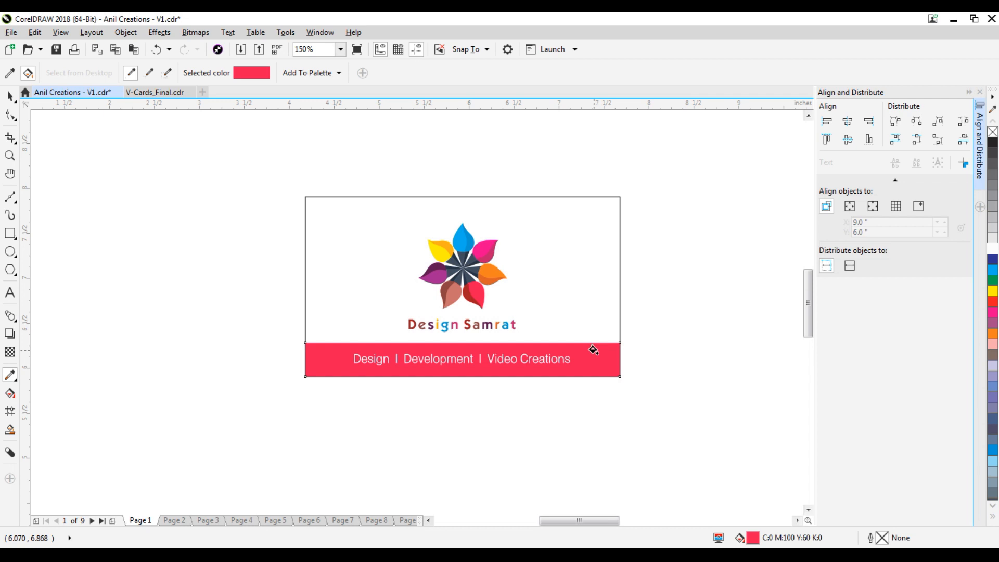
Give the white card rectangle a light grey 20% Black outline.
click(10, 96)
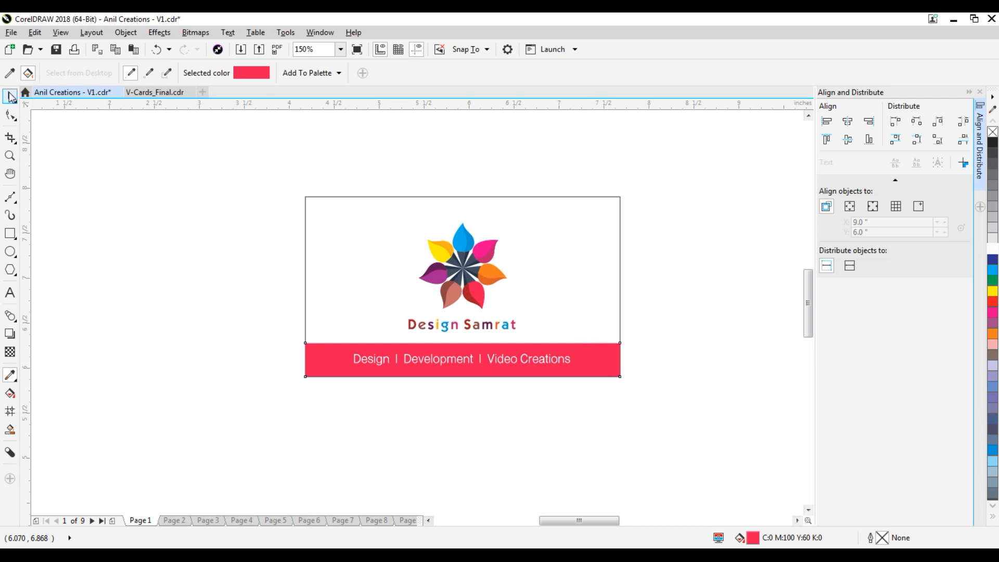
click(515, 200)
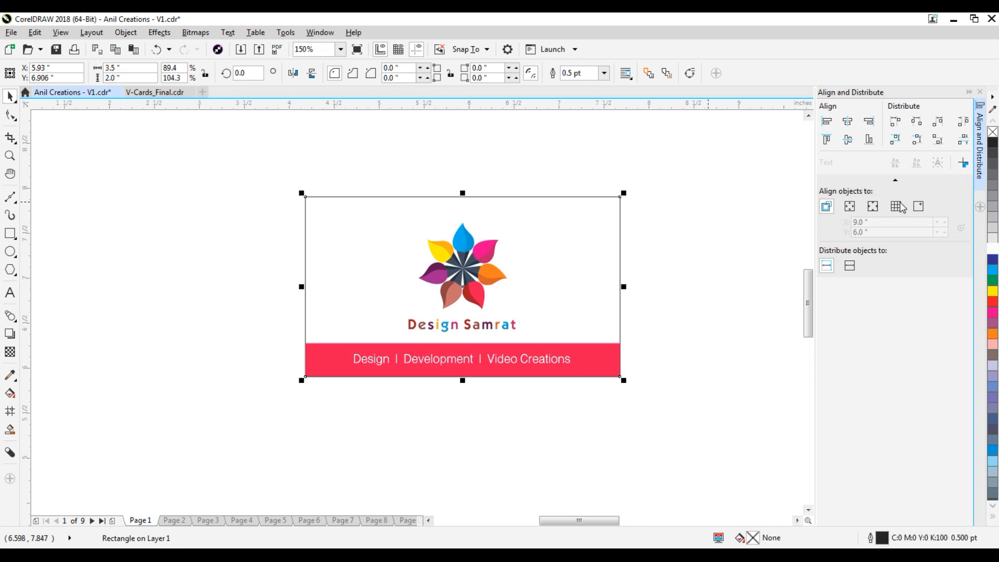
right_click(992, 230)
click(685, 190)
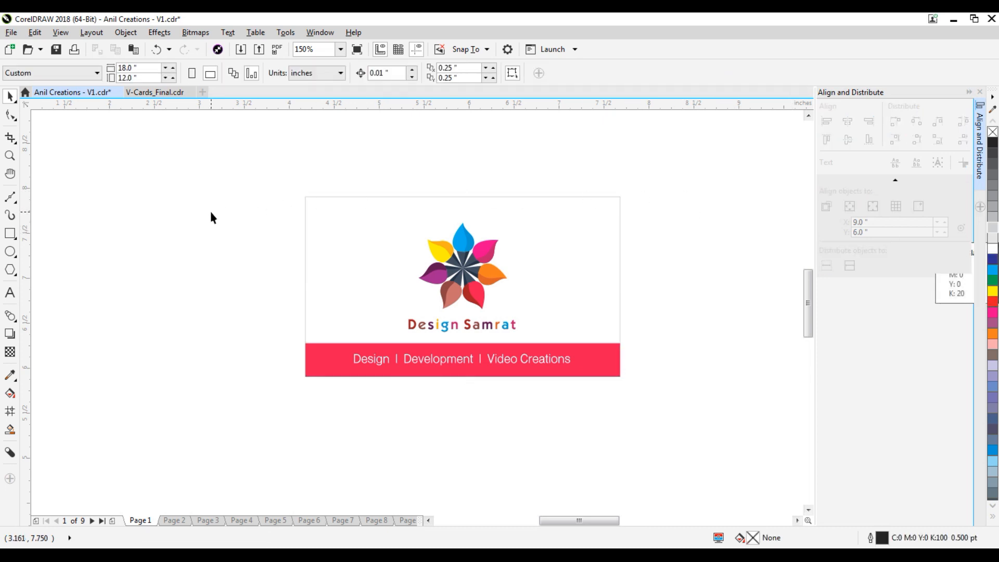
Select the logo group together with the red band.
scroll(210, 211, down, 1)
scroll(341, 218, up, 1)
click(327, 239)
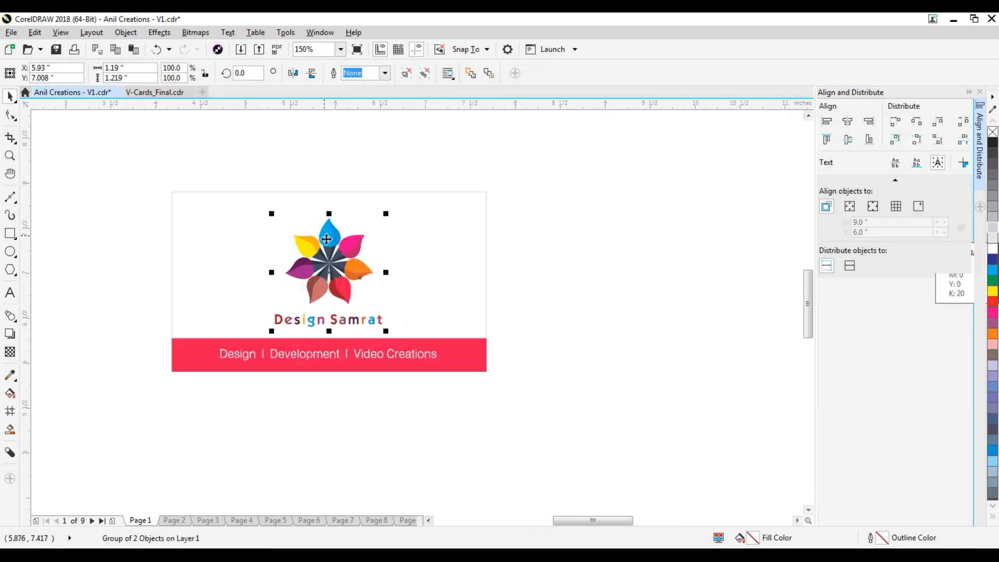
shift+click(444, 345)
Enlarge the logo slightly and centre it horizontally over the red band.
click(520, 305)
scroll(328, 233, up, 1)
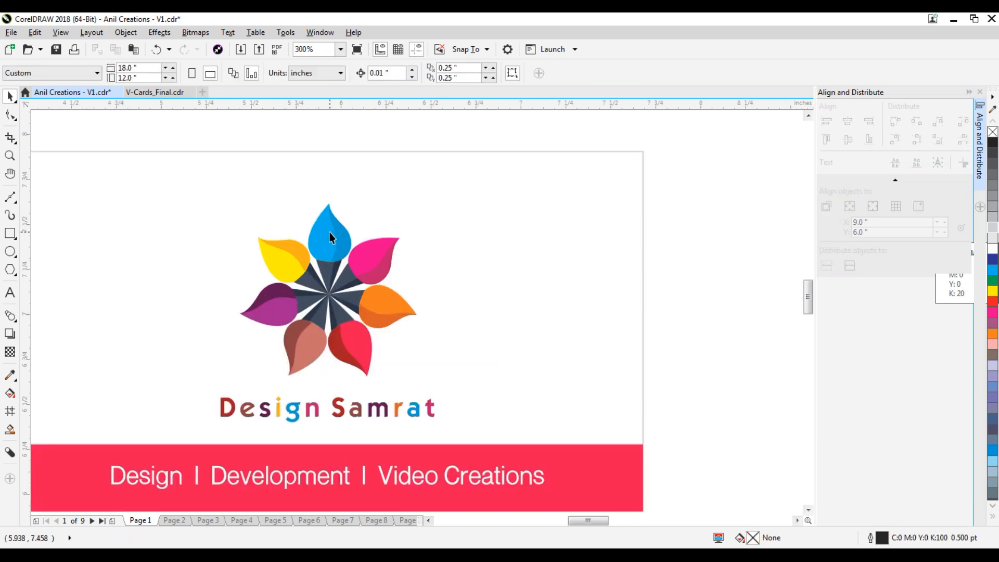
click(322, 233)
drag(440, 199, 448, 190)
shift+click(583, 456)
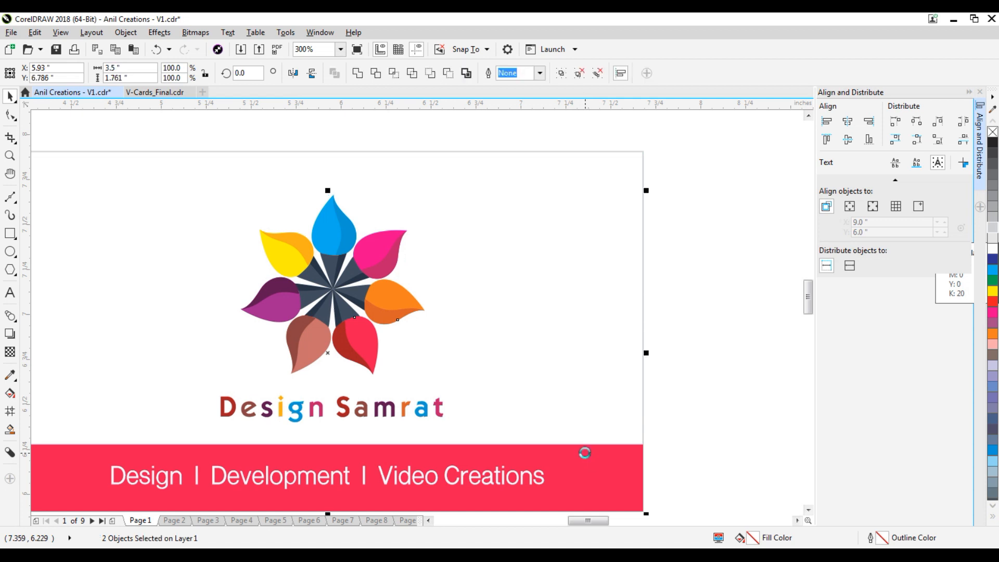
key(c)
Place a duplicate of the whole card to the right and save the file.
click(601, 291)
scroll(601, 291, down, 1)
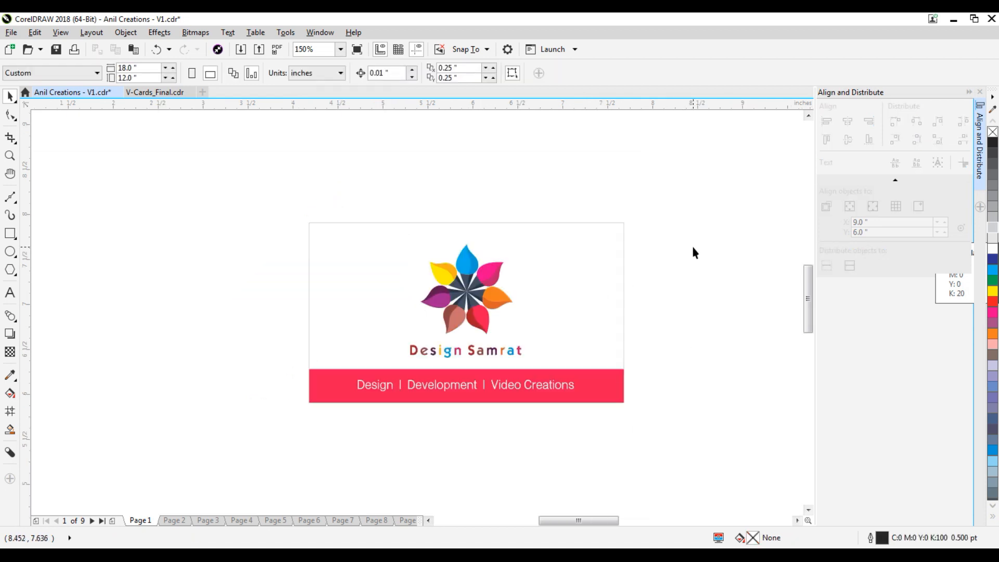
scroll(328, 263, down, 1)
scroll(496, 263, up, 1)
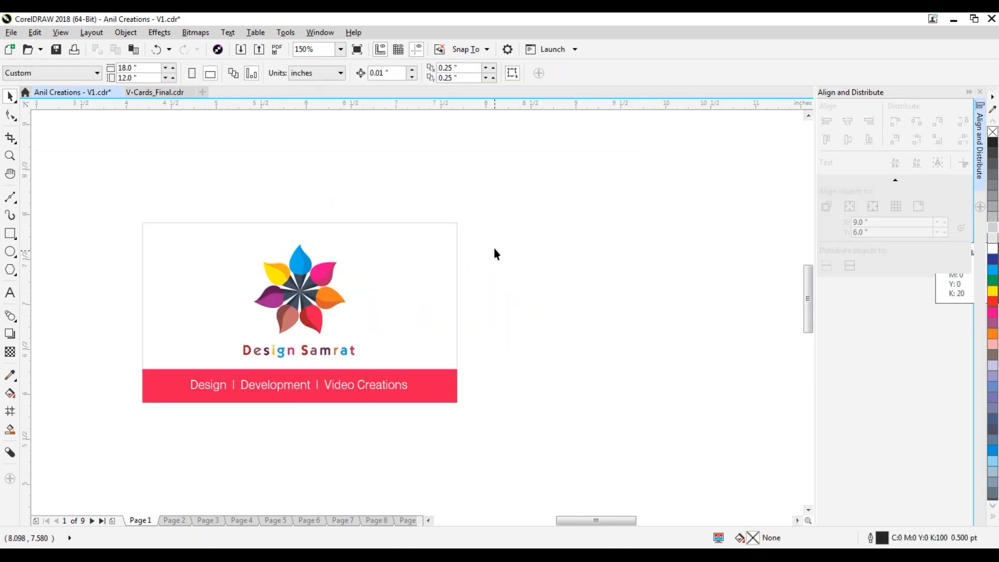
drag(261, 370, 110, 439)
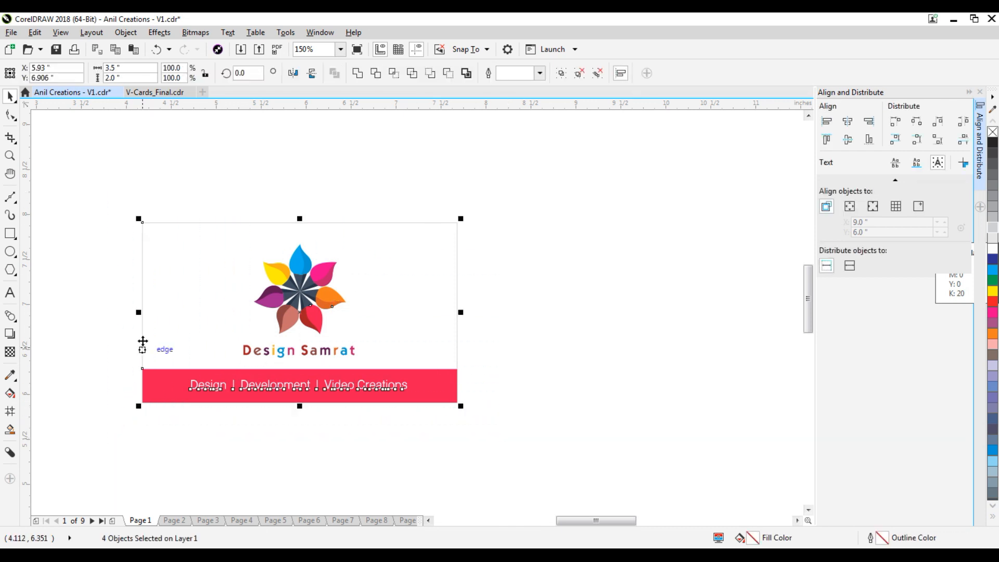
drag(167, 305, 501, 333)
right_click(501, 333)
click(535, 447)
key(ctrl+s)
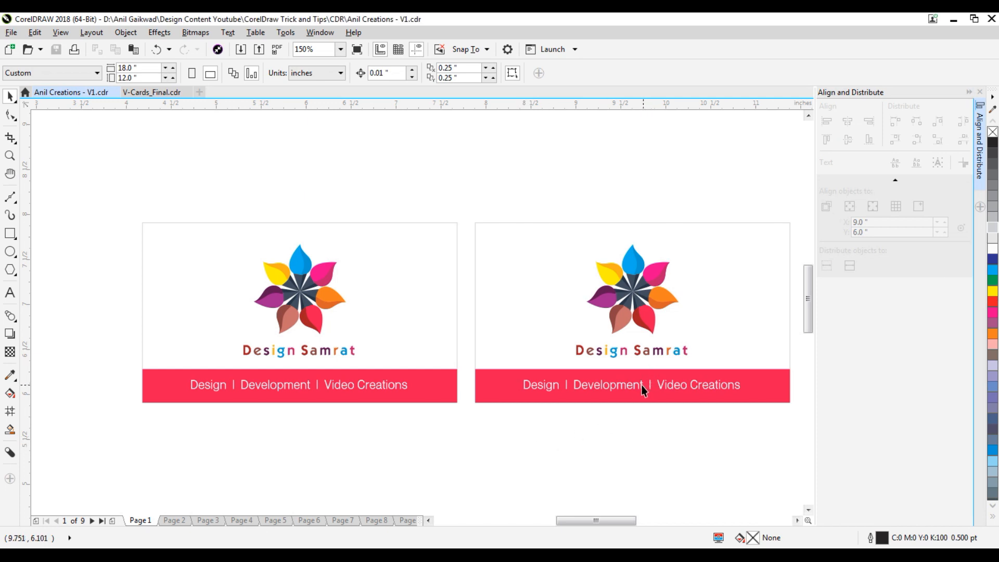
Delete the logo from the duplicate card.
click(643, 301)
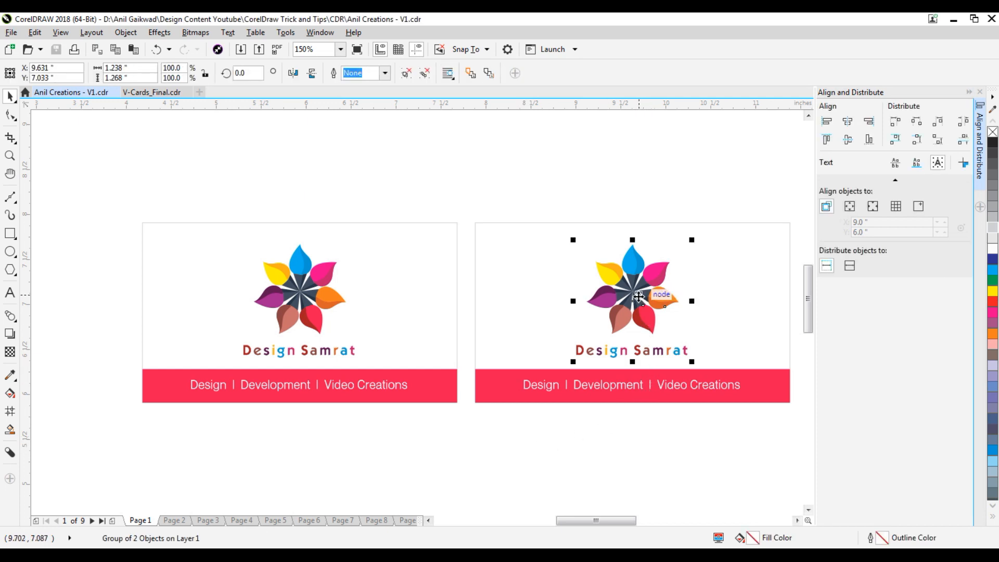
key(Delete)
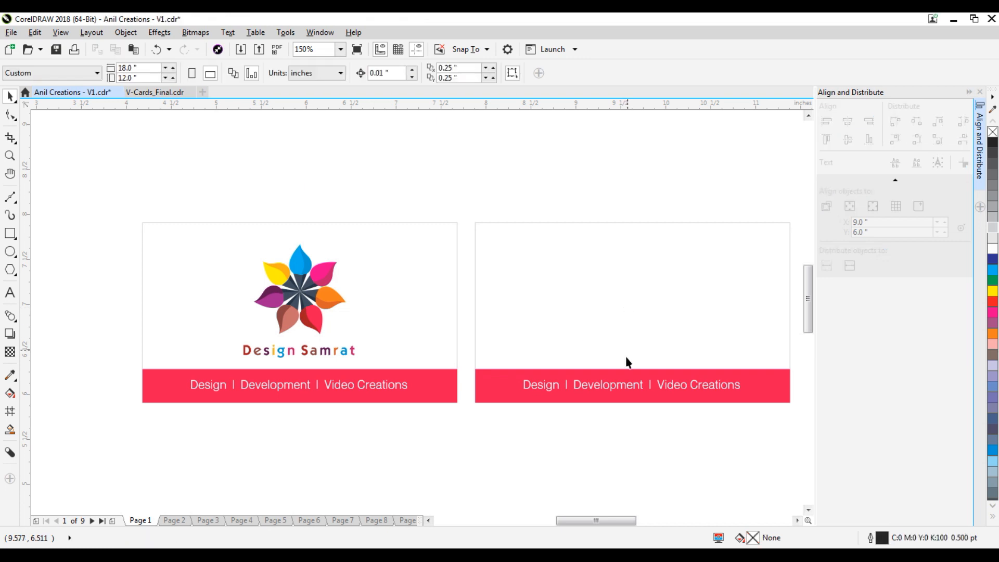
click(619, 383)
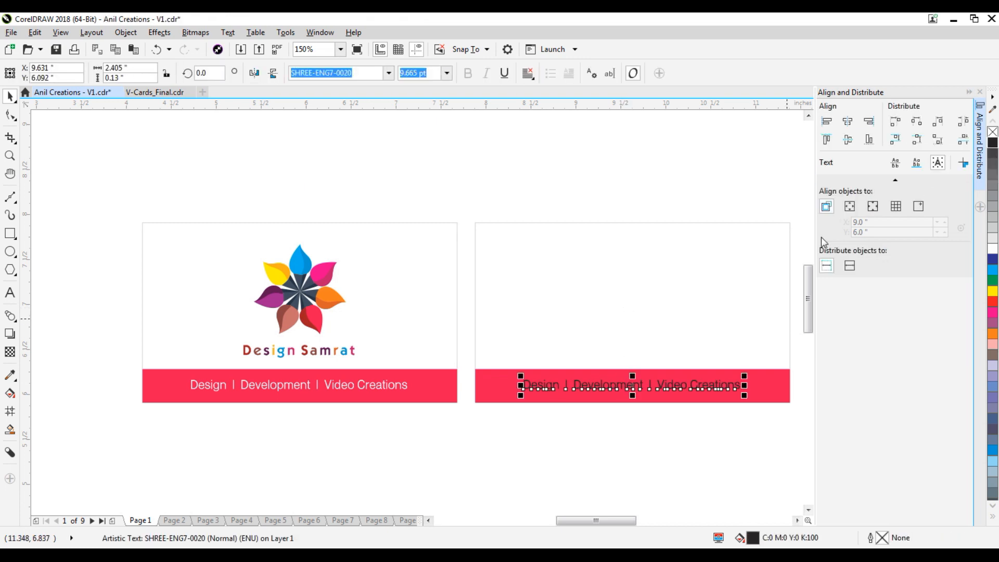
drag(643, 381, 695, 269)
key(ctrl+z)
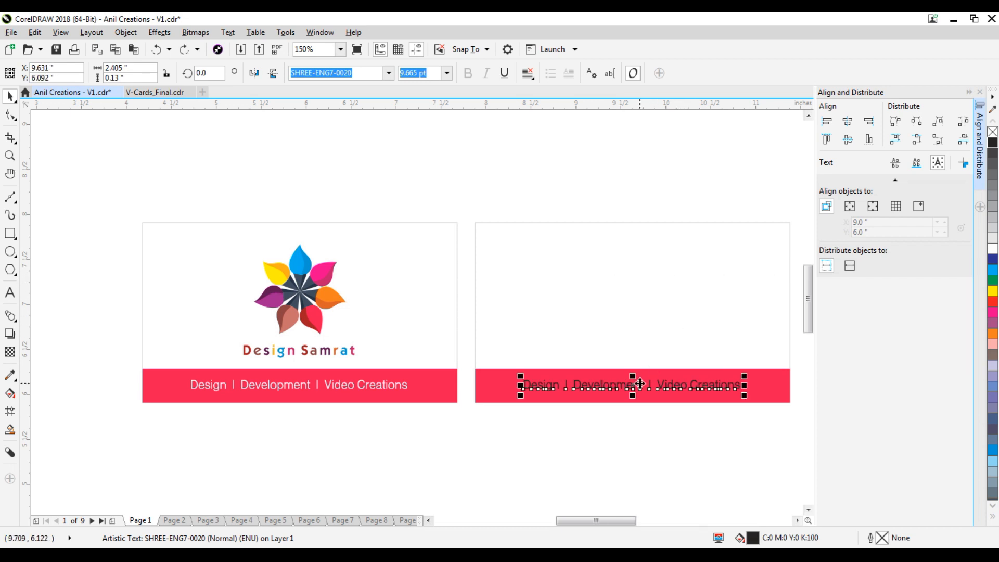
click(665, 422)
Copy the tagline up into the back card's upper area.
click(678, 370)
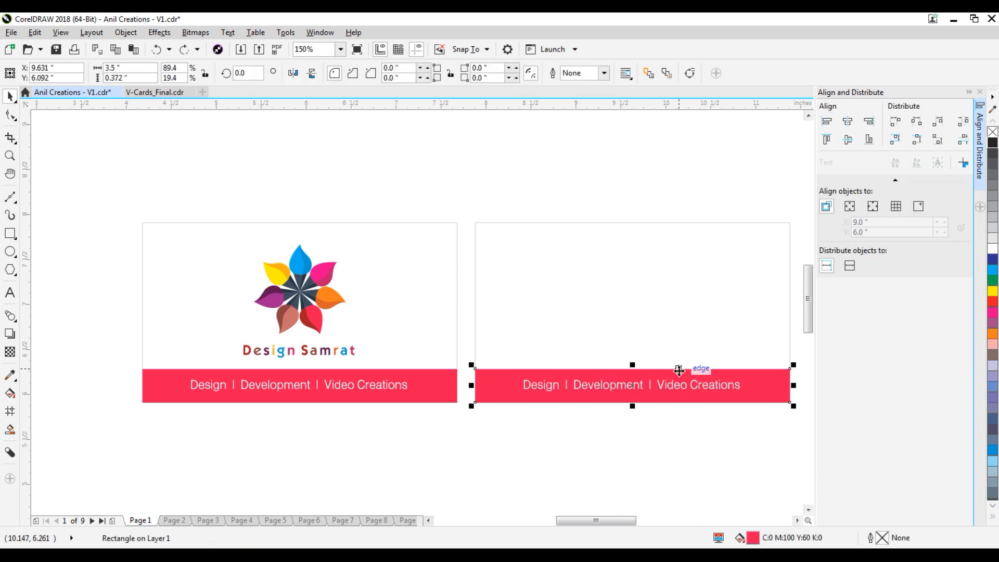
click(635, 383)
drag(635, 383, 648, 269)
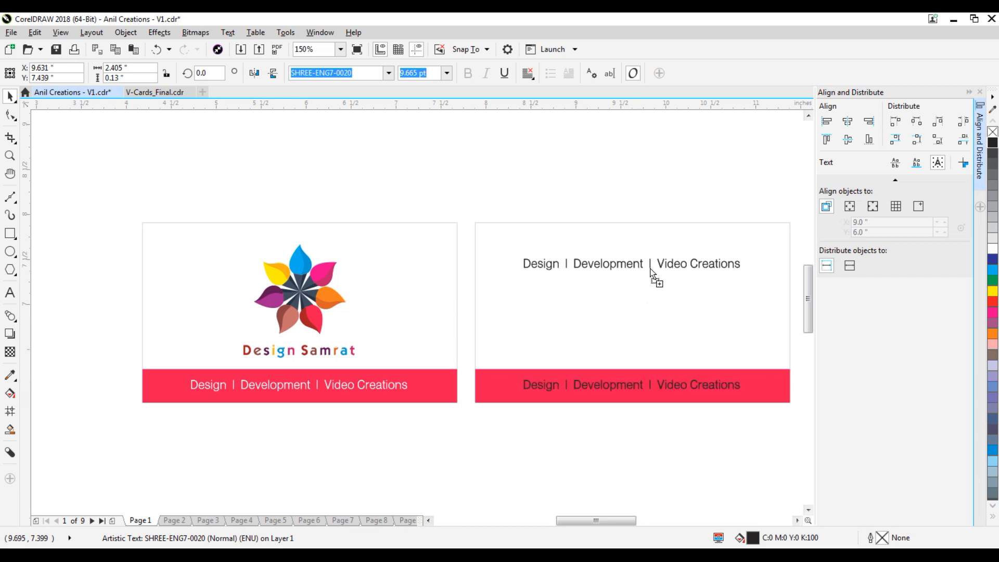
click(610, 308)
Replace the copied tagline text with the owner's full name.
double_click(621, 264)
key(ctrl+a)
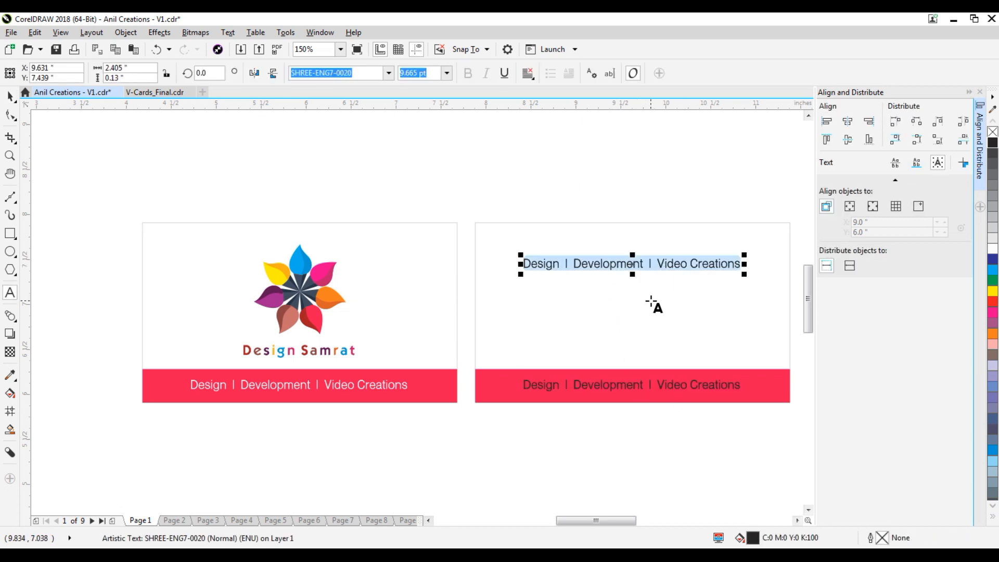
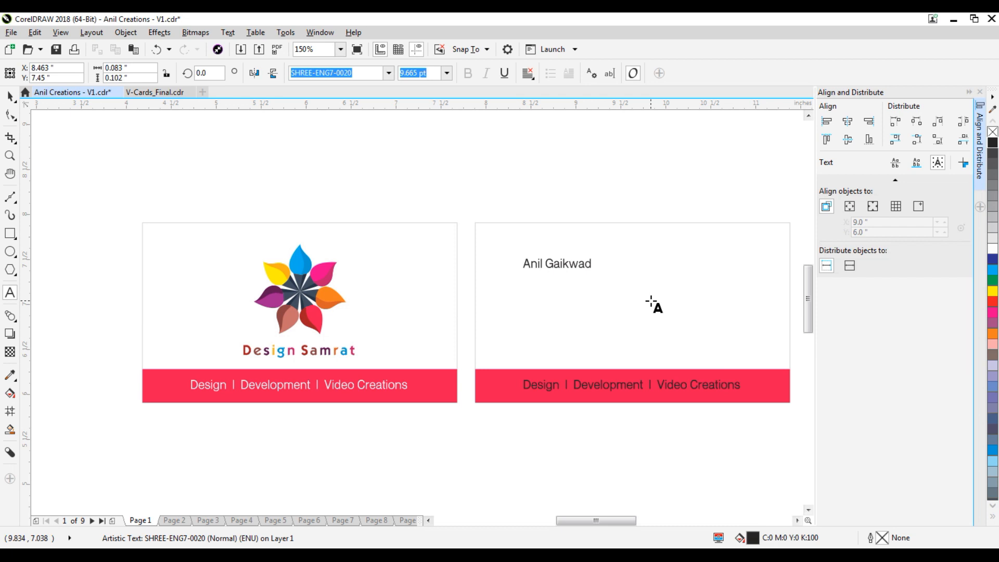
click(10, 96)
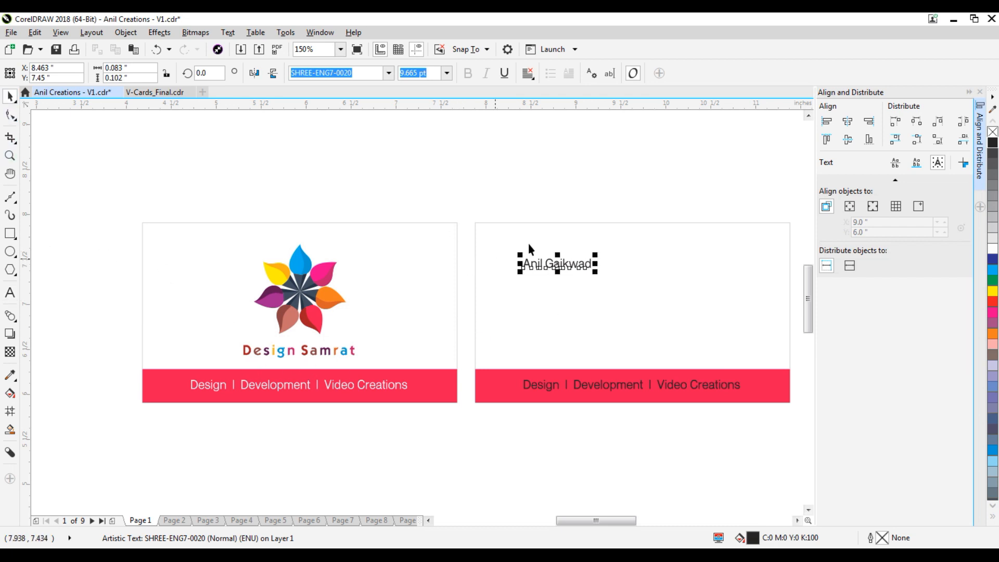
Move the name near the card's top-left corner and widen its letter spacing.
click(587, 249)
click(575, 269)
drag(576, 265, 561, 257)
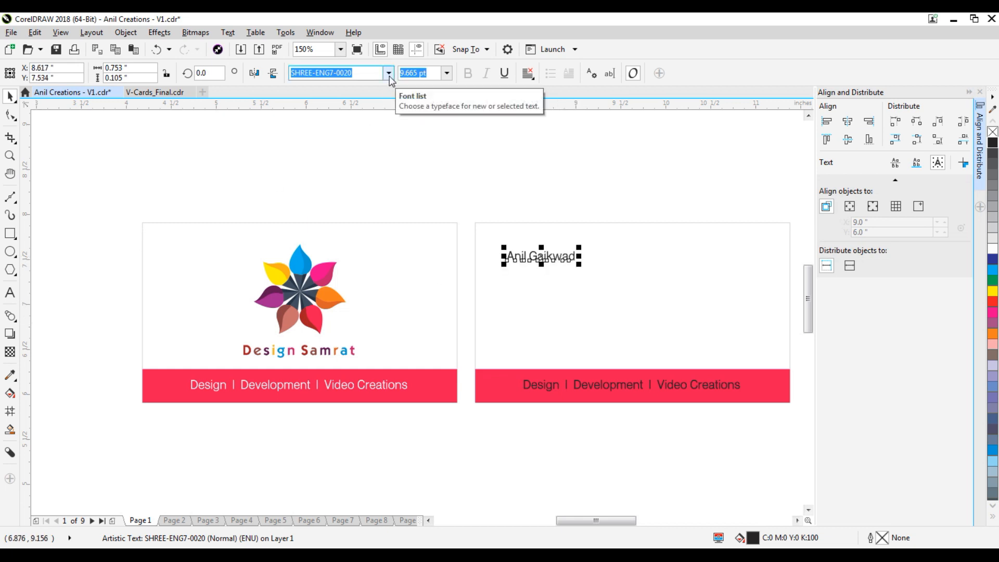
click(8, 117)
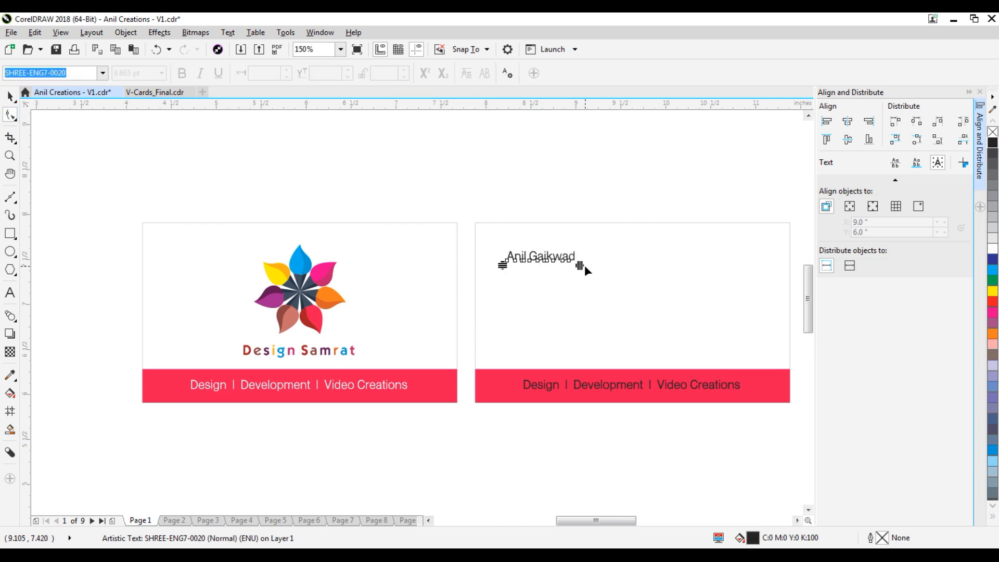
drag(579, 265, 586, 267)
drag(583, 266, 581, 266)
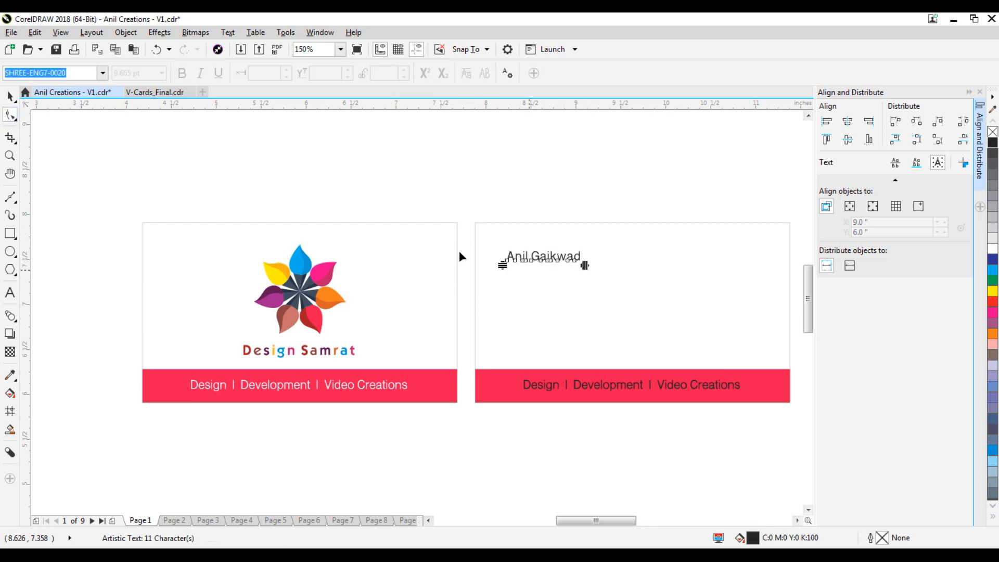
click(12, 96)
click(599, 300)
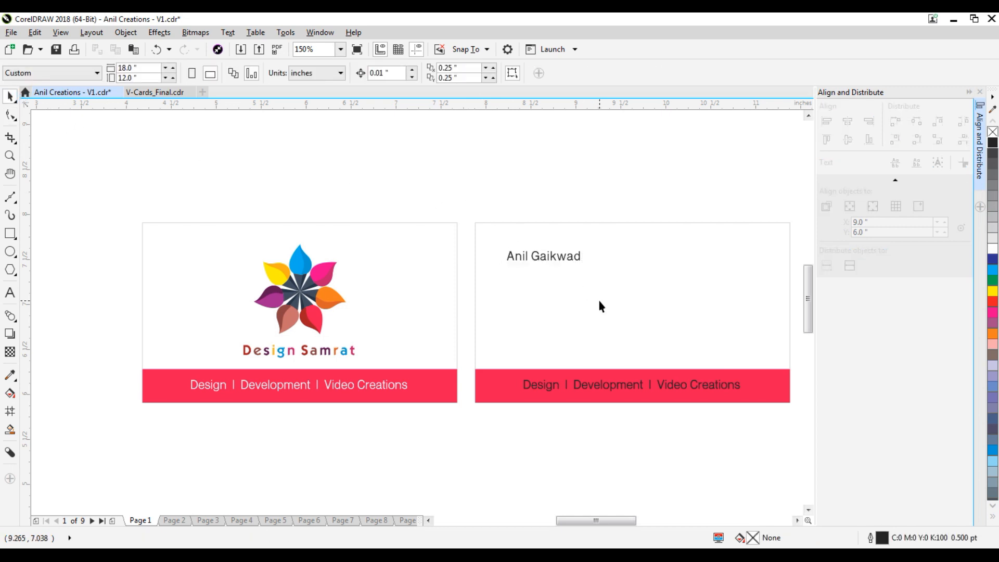
Undo the letter-spacing change and add a 'Founder' line beneath the name.
key(ctrl+z)
double_click(570, 255)
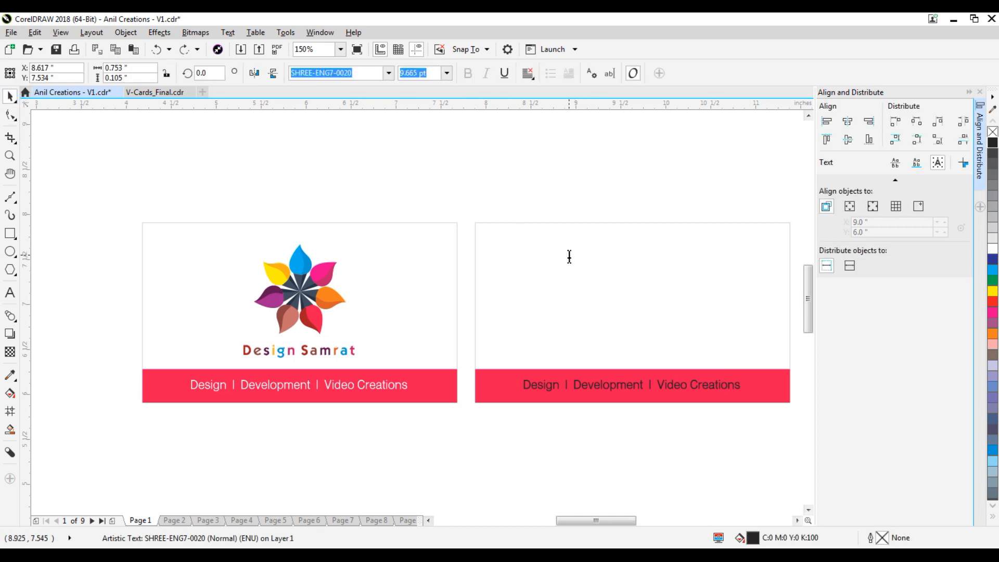
key(Return)
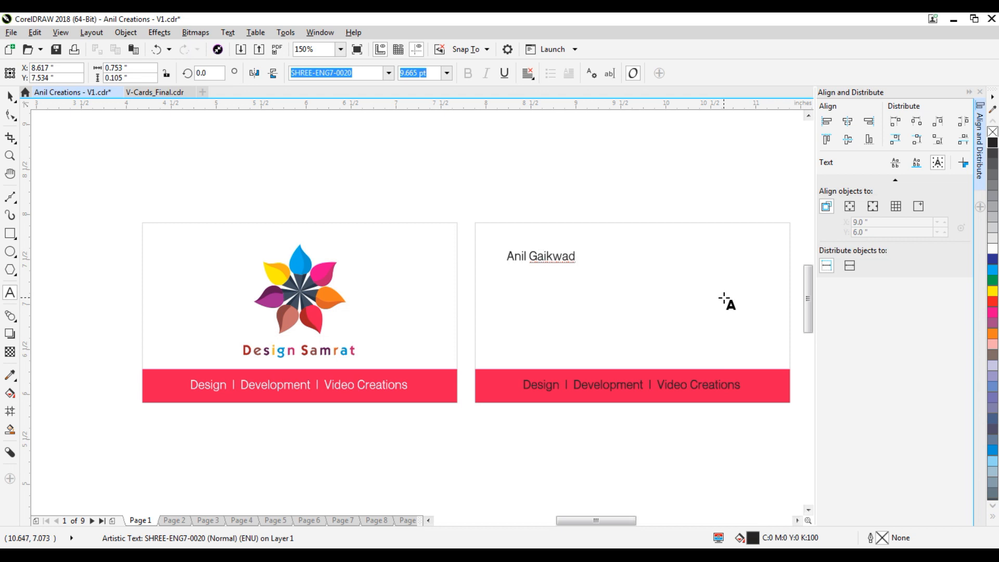
text(Founder)
key(shift+Home)
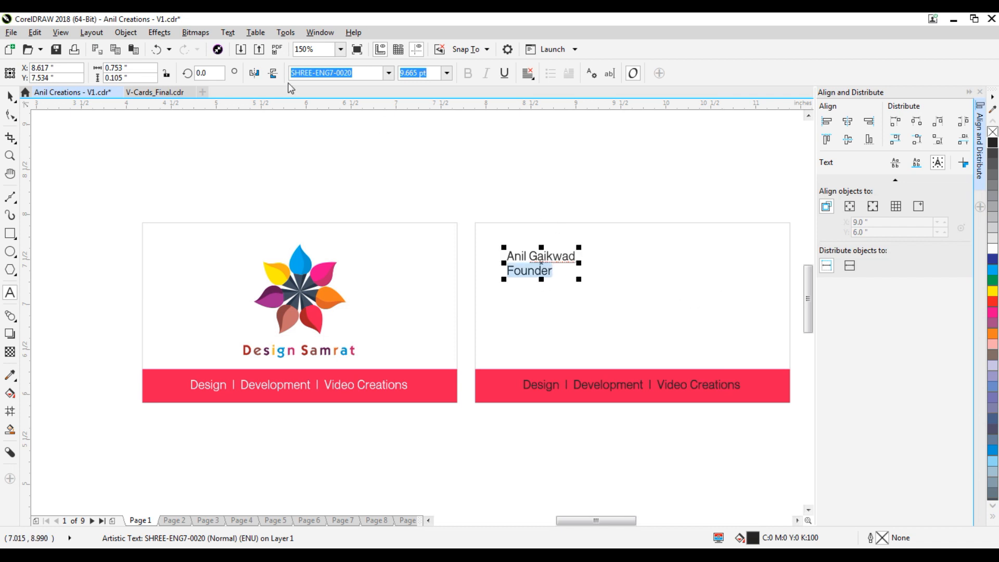
Set the Founder line in the SHREE-ENG7-0019 font.
click(389, 74)
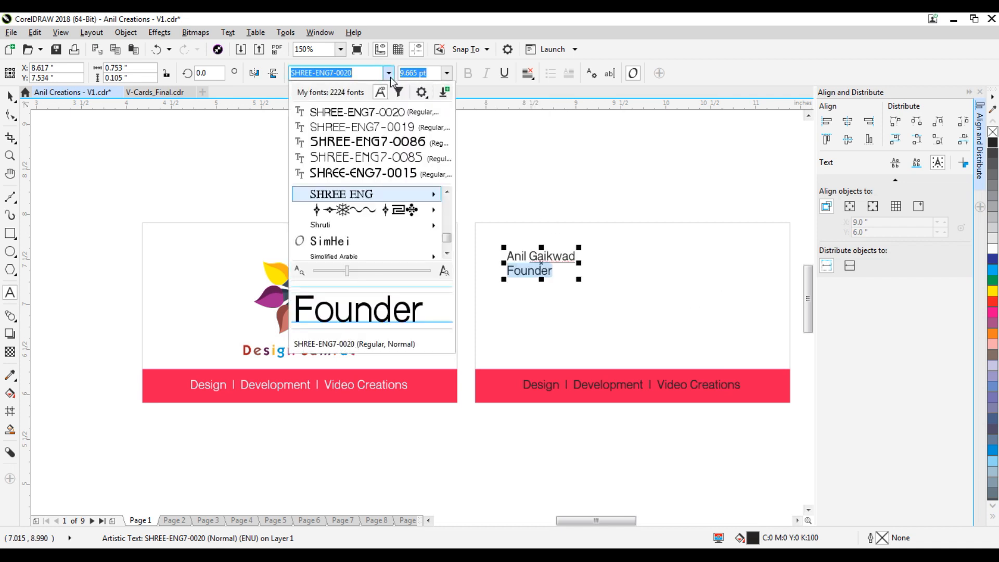
mouse_move(409, 196)
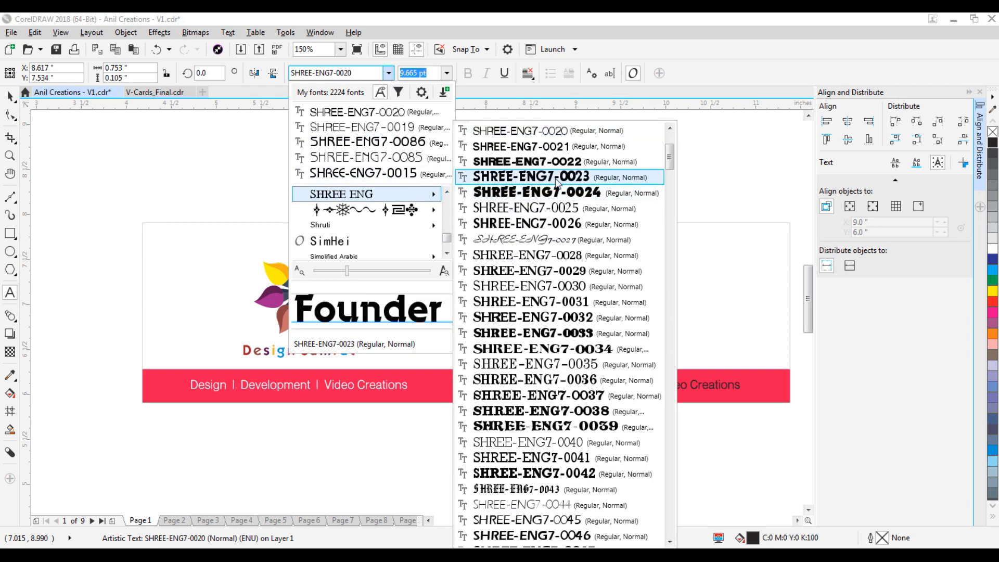
scroll(572, 141, up, 1)
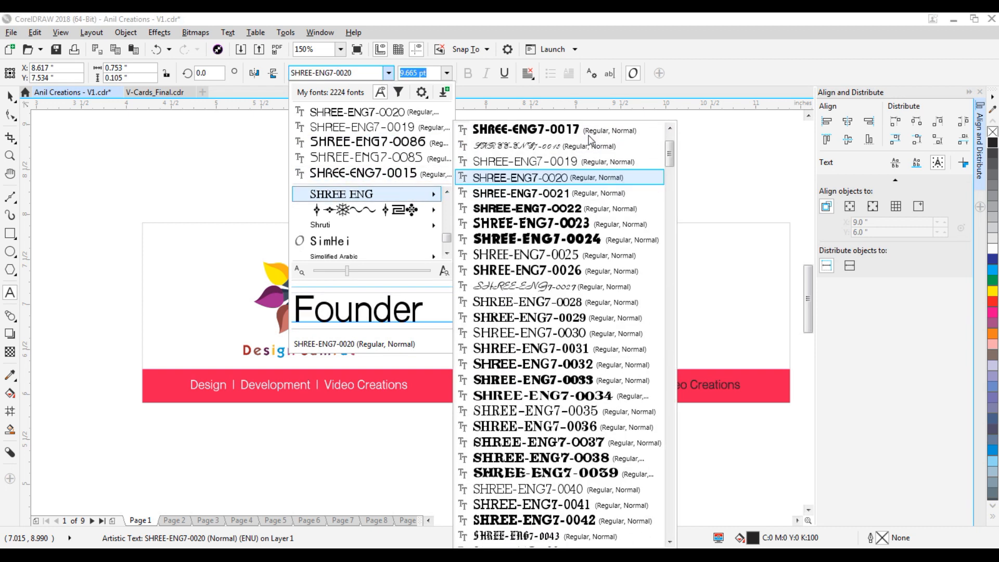
click(574, 181)
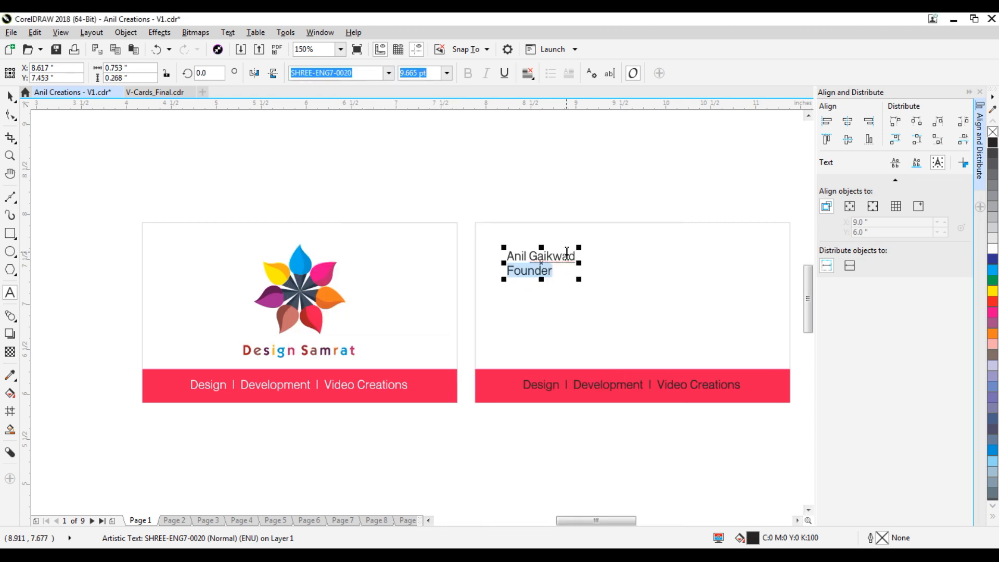
drag(560, 271, 511, 270)
click(389, 73)
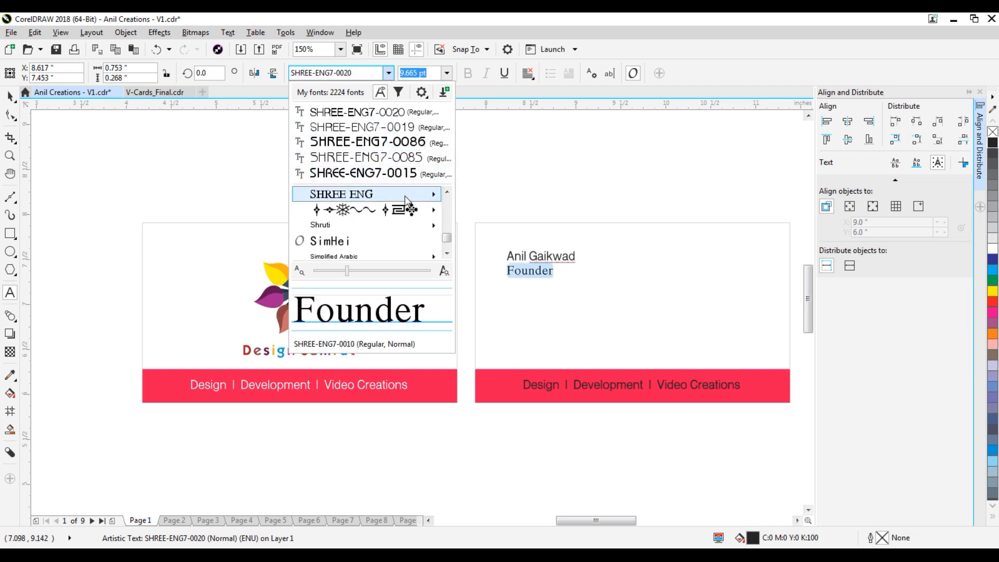
mouse_move(404, 196)
scroll(566, 135, up, 1)
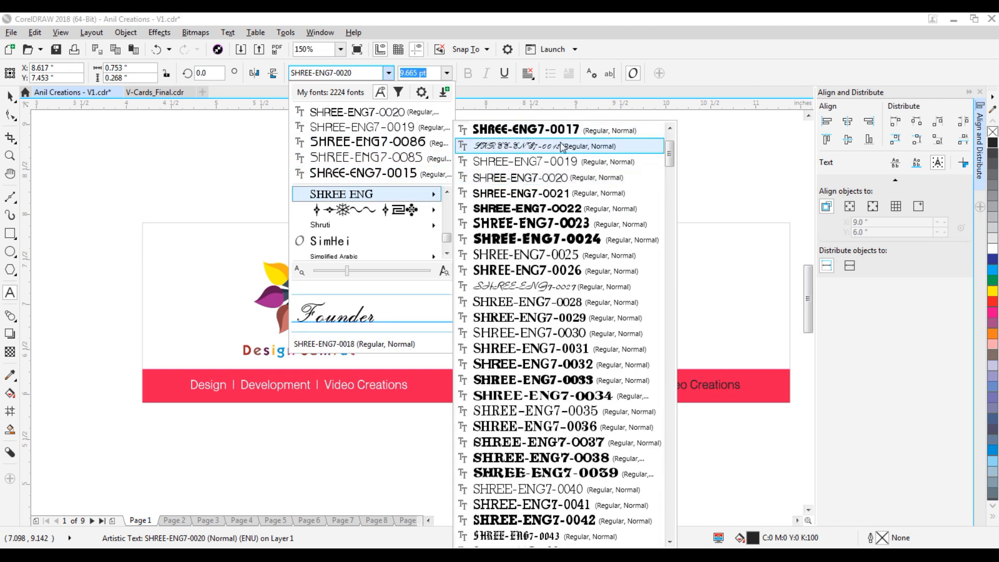
click(566, 162)
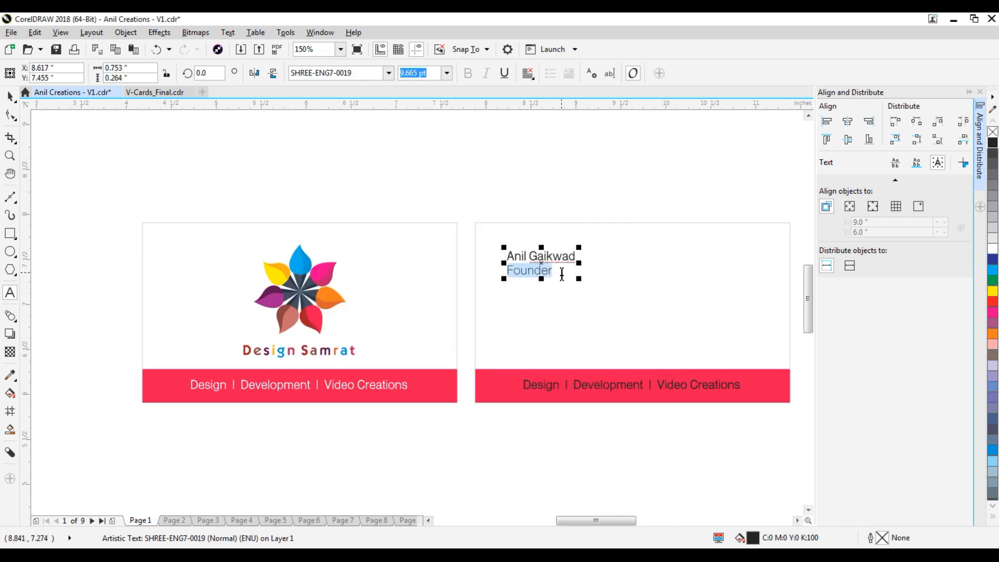
Set the Founder line's size to 8 pt.
double_click(437, 72)
text(8)
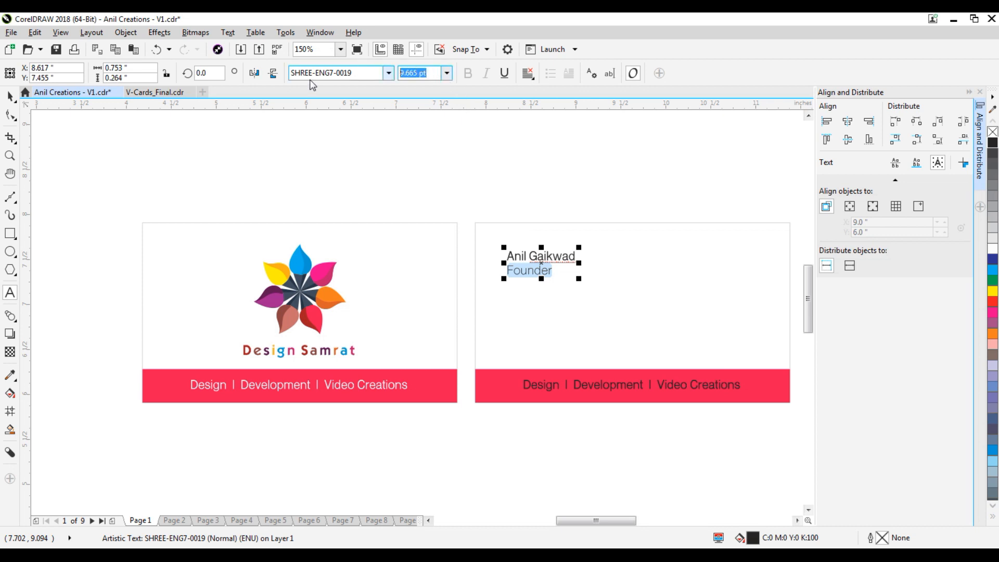
key(Return)
click(9, 96)
click(558, 183)
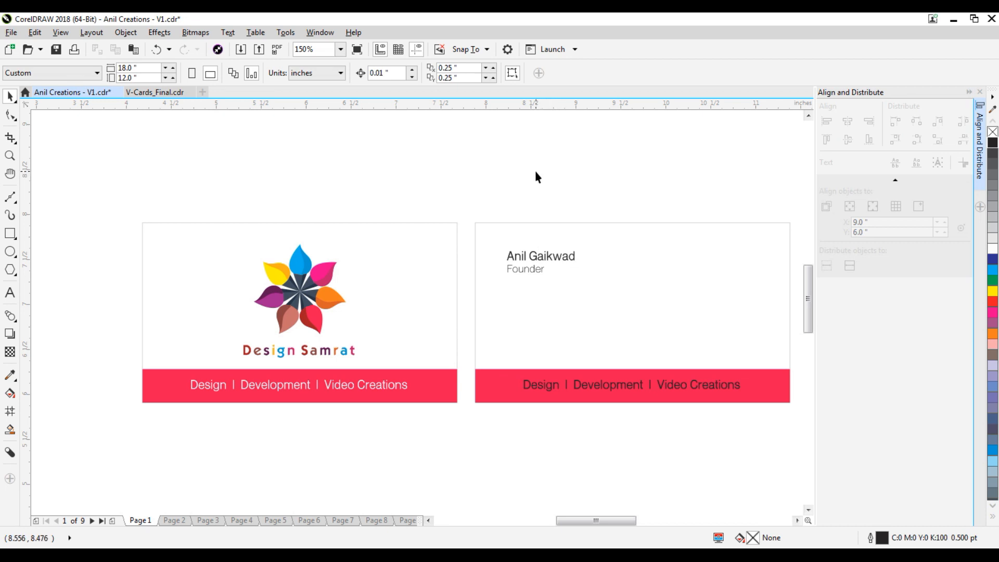
Copy the name block to the back card's right side and clear its text.
click(546, 258)
drag(547, 258, 713, 267)
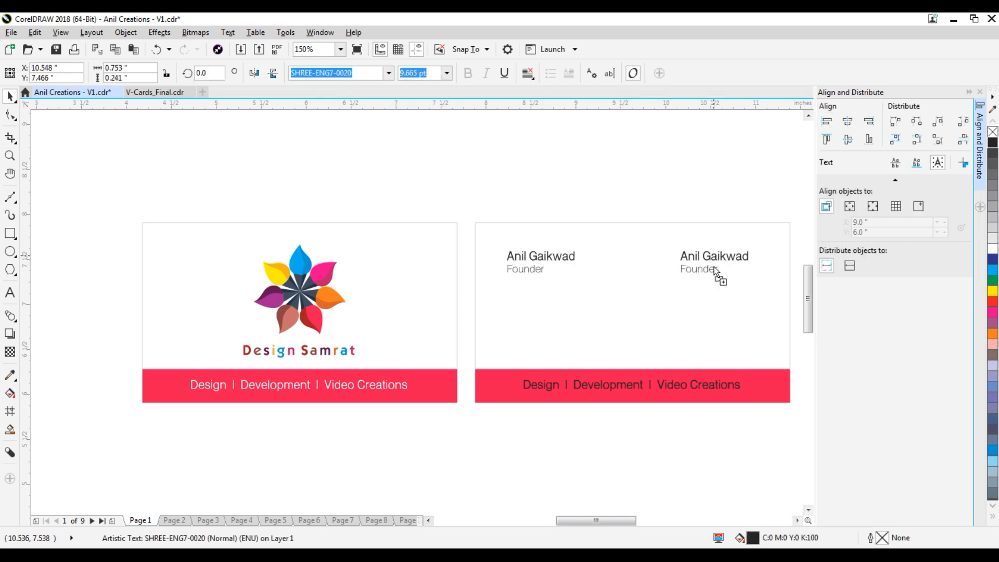
key(Delete)
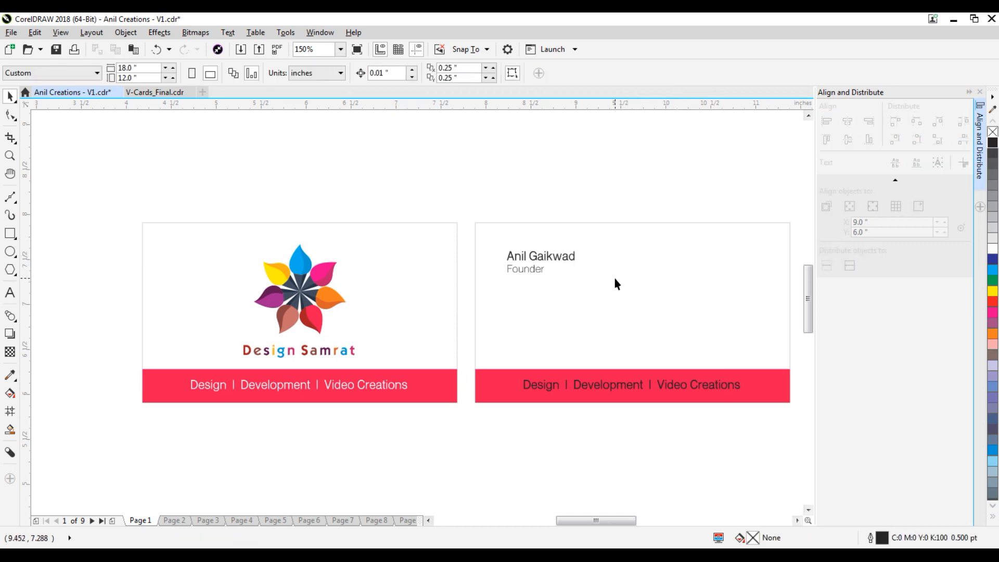
drag(566, 259, 722, 256)
click(10, 292)
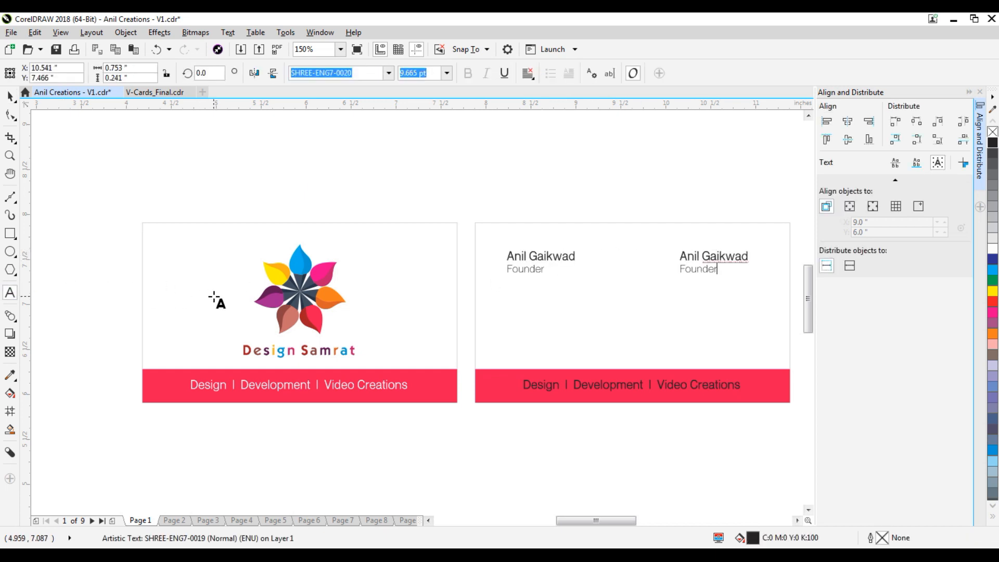
key(ctrl+a)
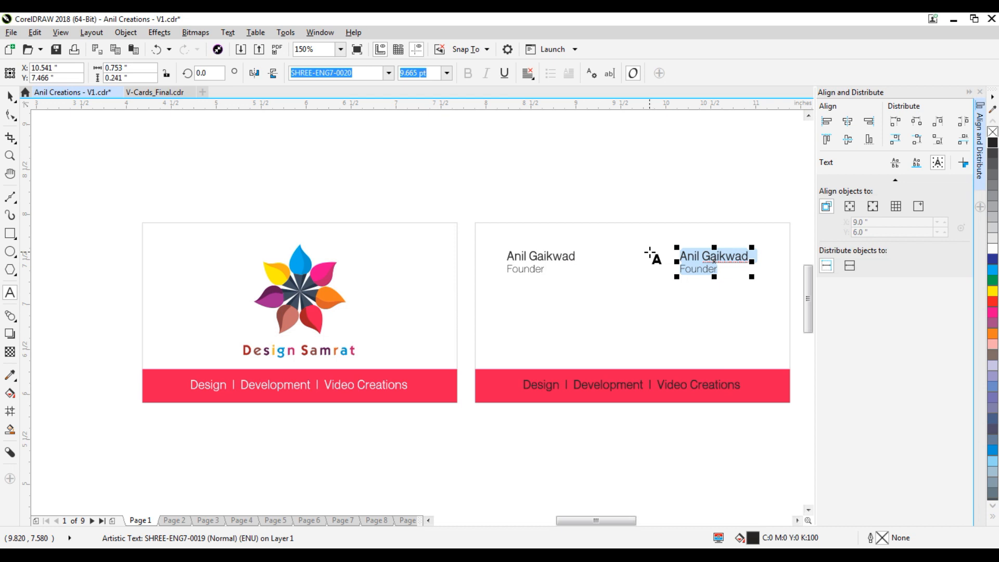
key(Delete)
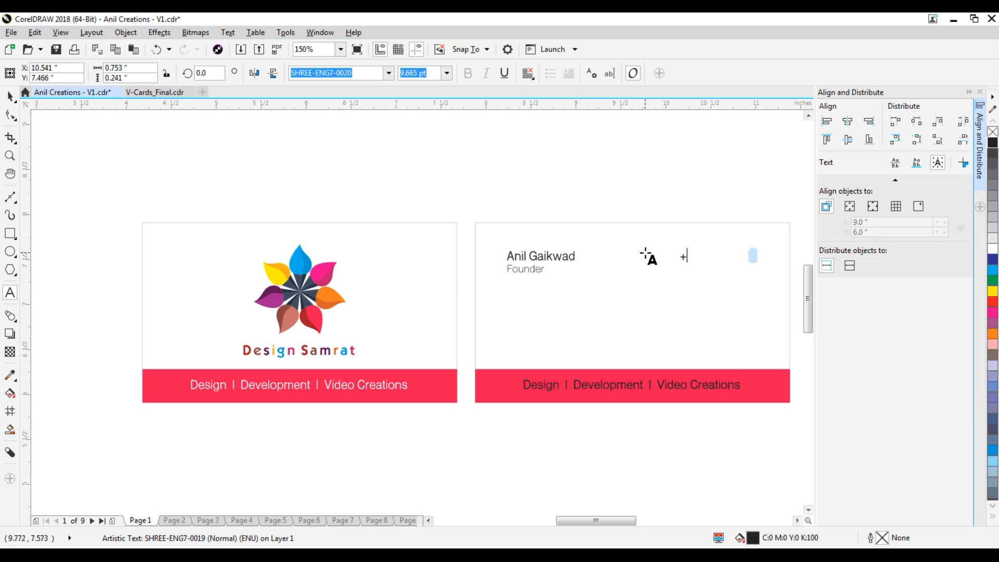
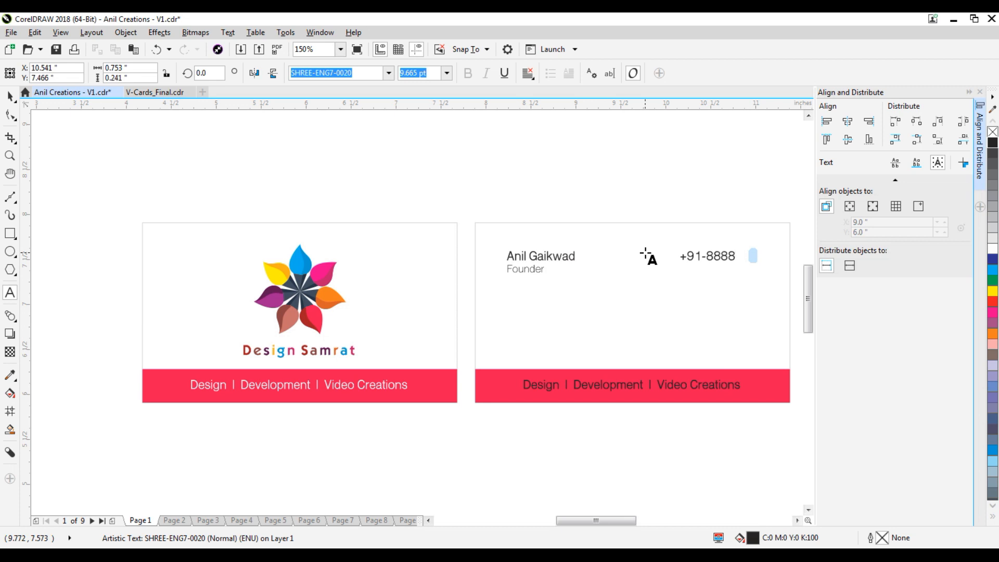
Type the two contact phone numbers on separate lines in the copied block.
key(Home)
key(Return)
text(+)
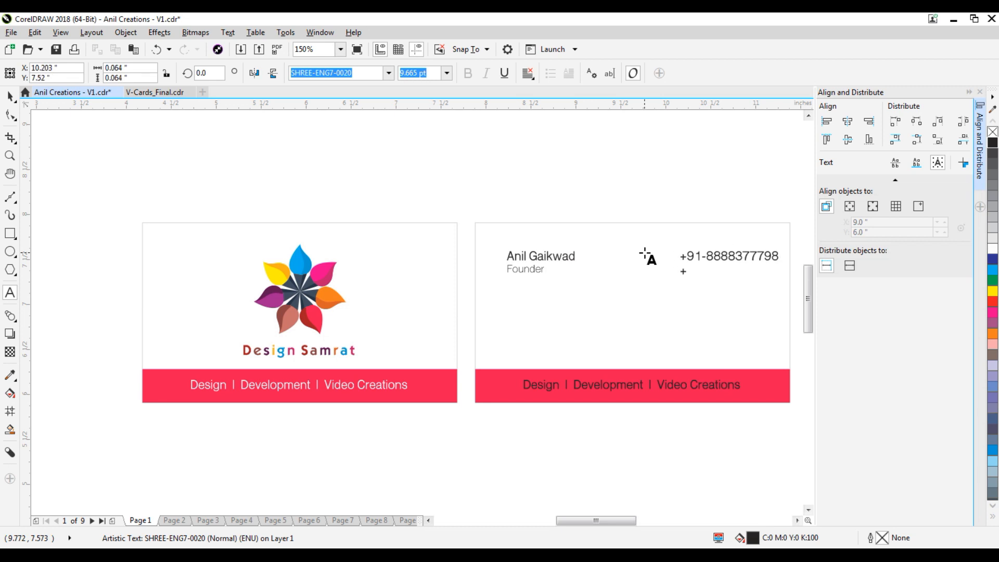
text(94)
key(BackSpace)
key(BackSpace)
key(BackSpace)
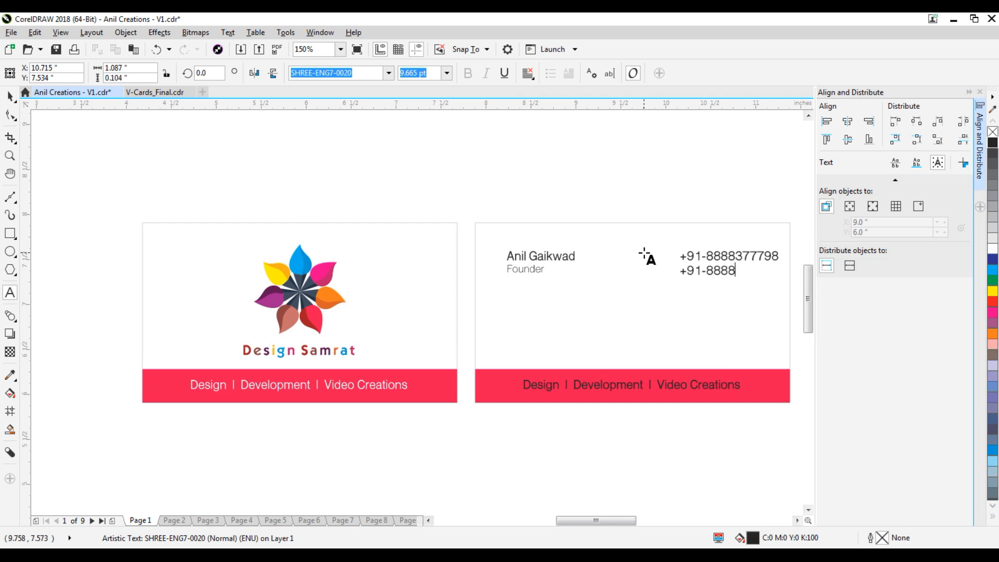
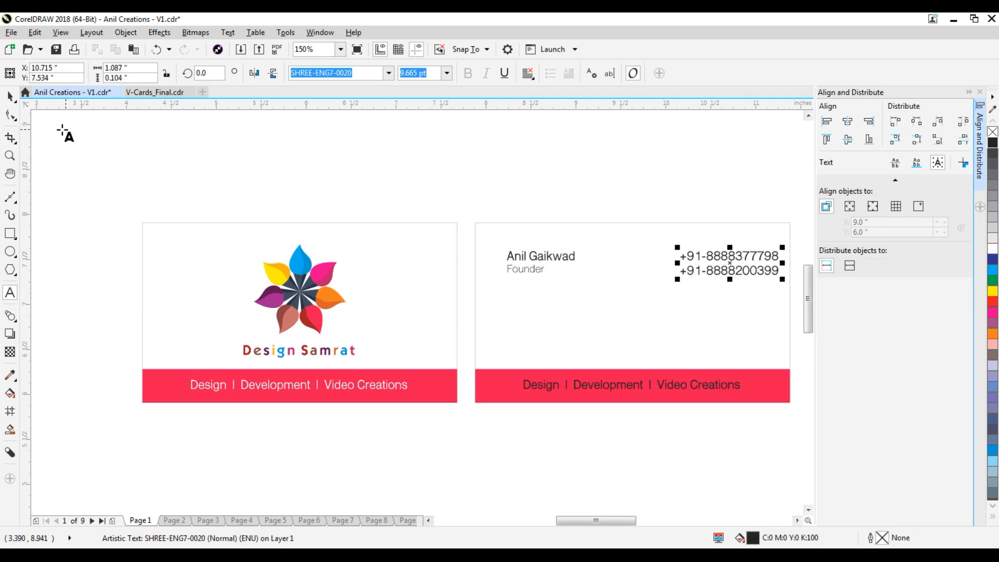
Scale the phone-number block down to about 91%.
click(9, 96)
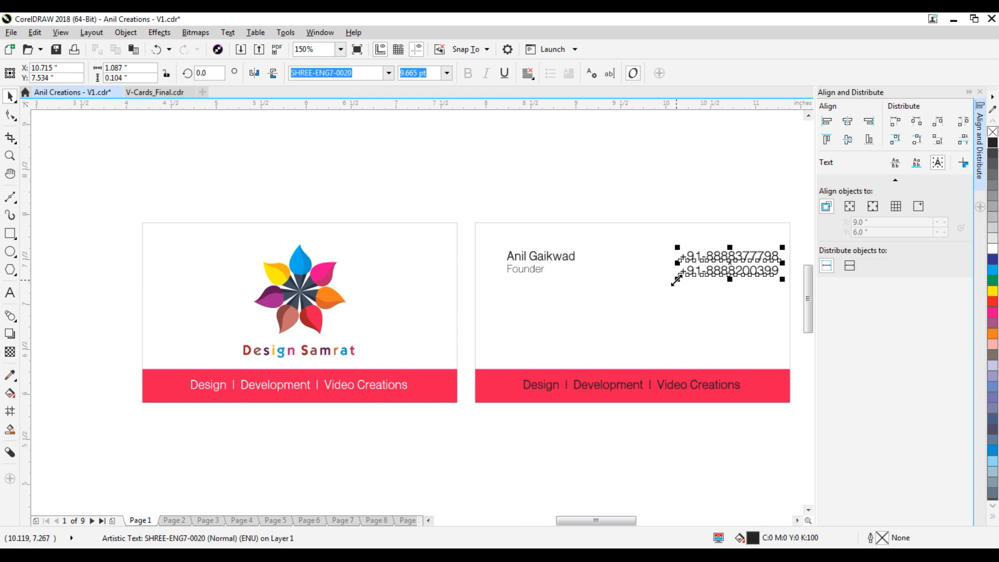
drag(782, 277, 772, 284)
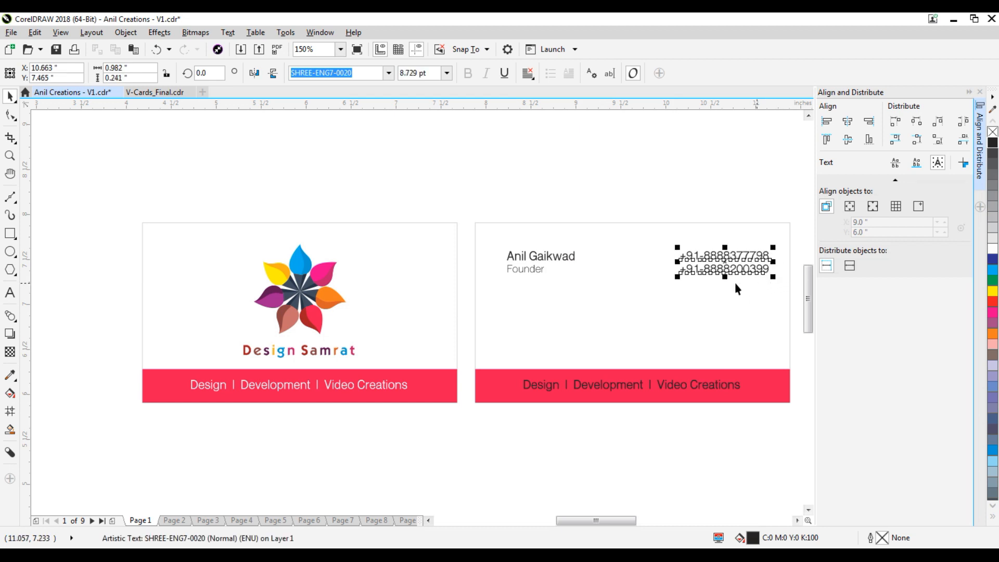
shift+click(574, 258)
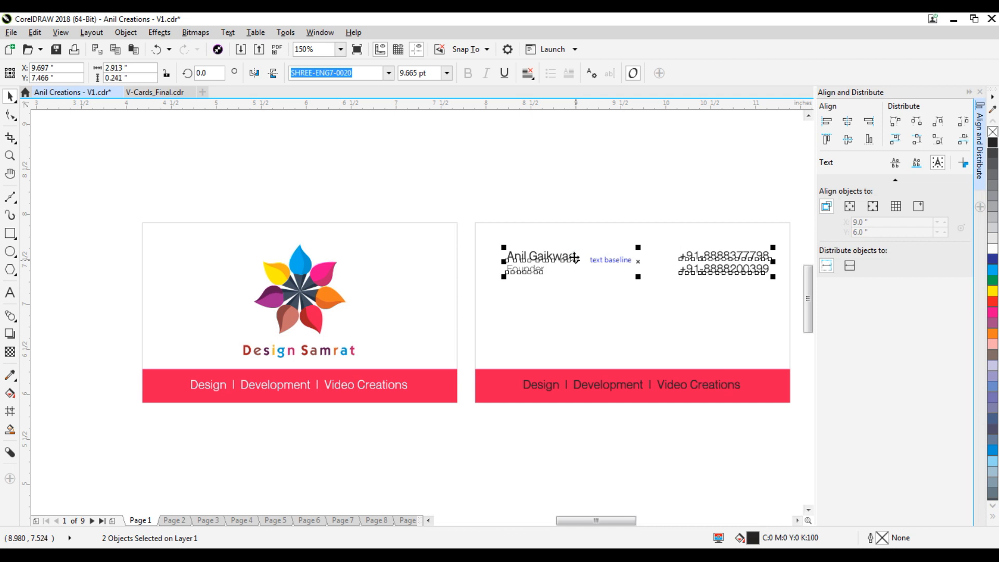
click(658, 229)
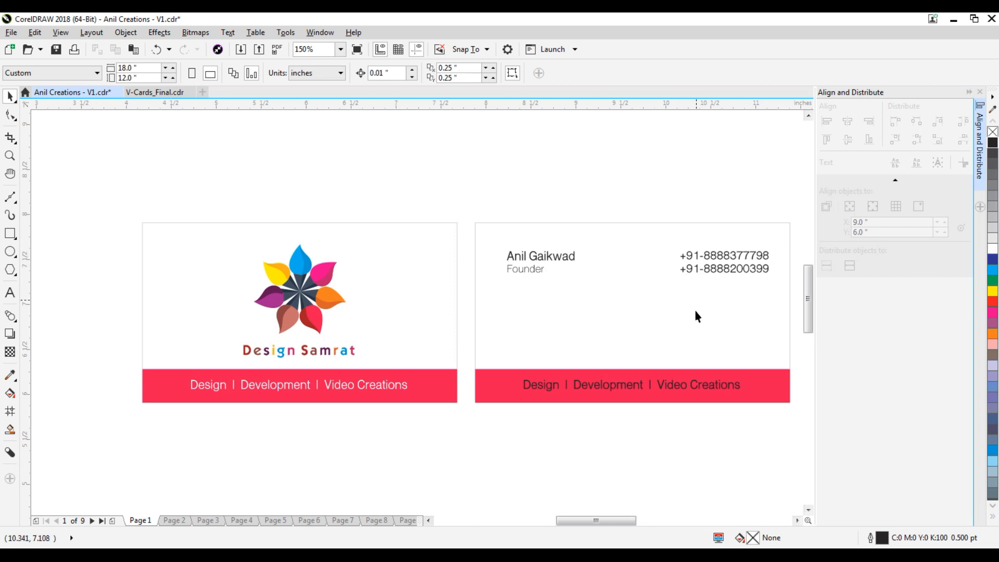
Drag a copy of the phone-number block to just below the original.
click(708, 256)
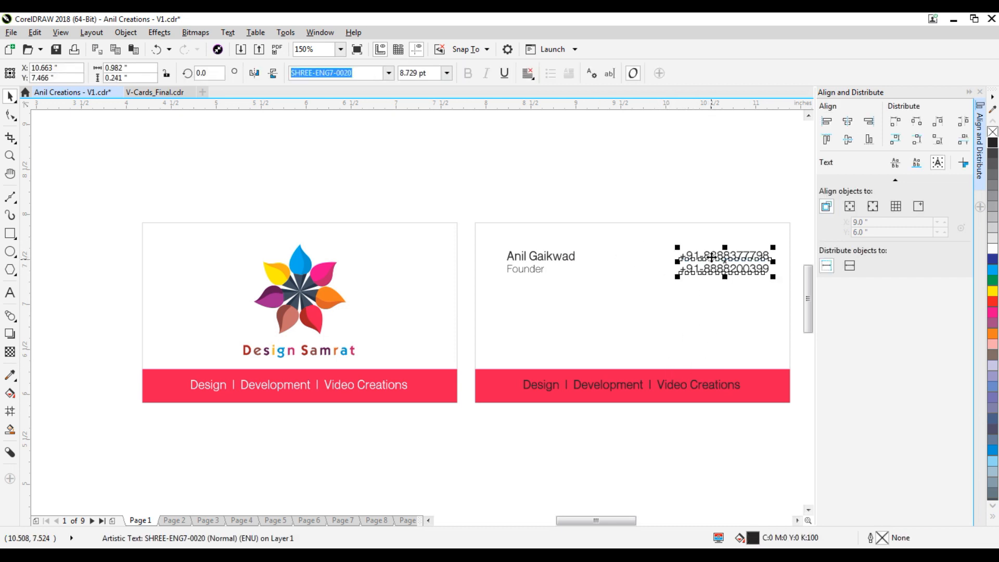
drag(711, 257, 709, 289)
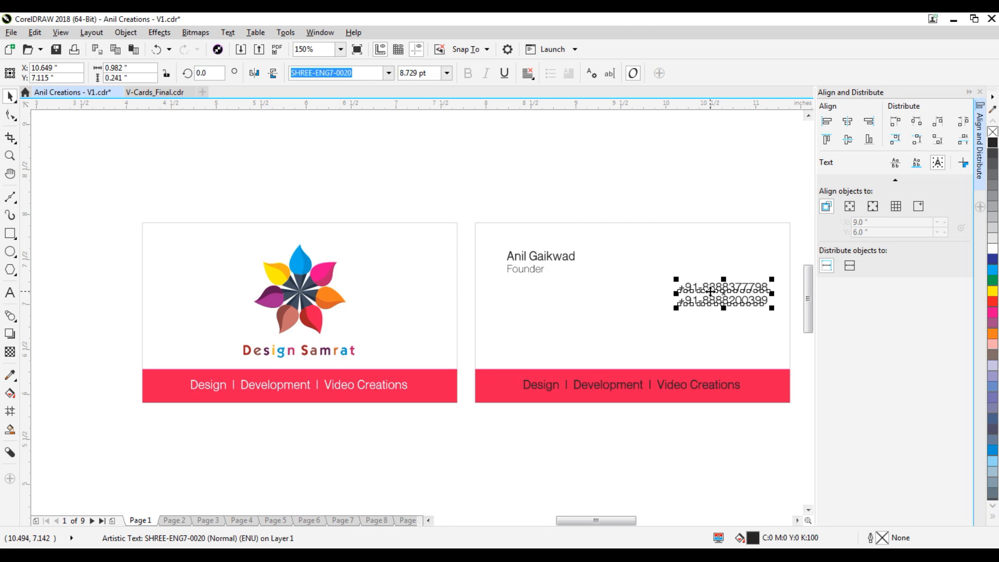
key(ctrl+z)
drag(727, 256, 736, 295)
Replace the duplicate's text with the company web address, undoing the automatic hyperlink formatting.
right_click(736, 295)
click(10, 292)
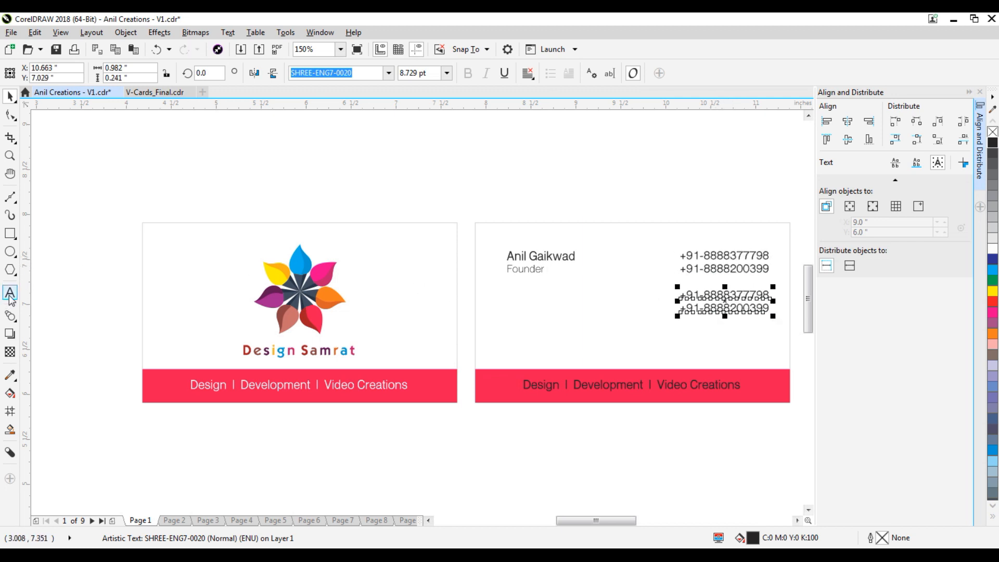
key(ctrl+a)
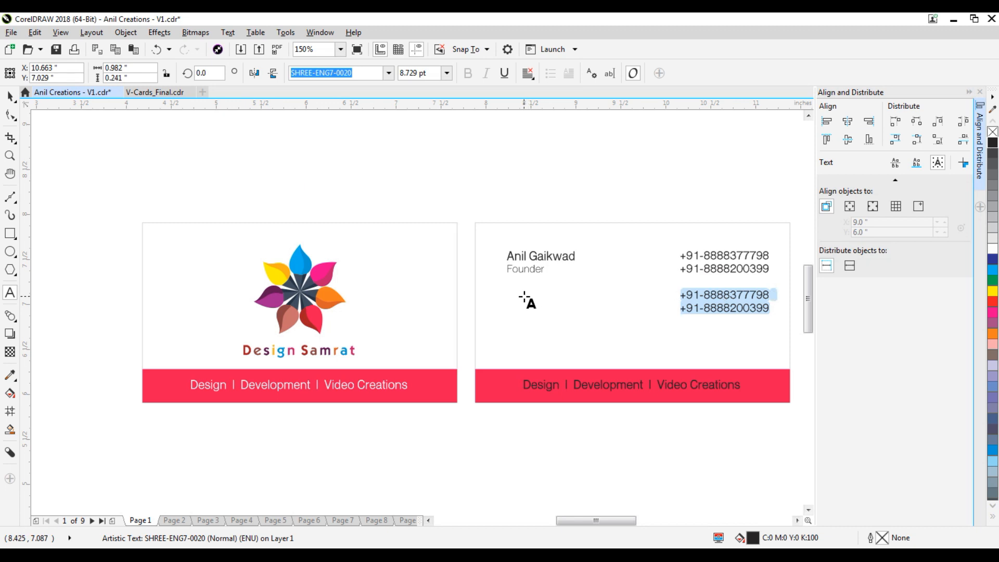
text(W)
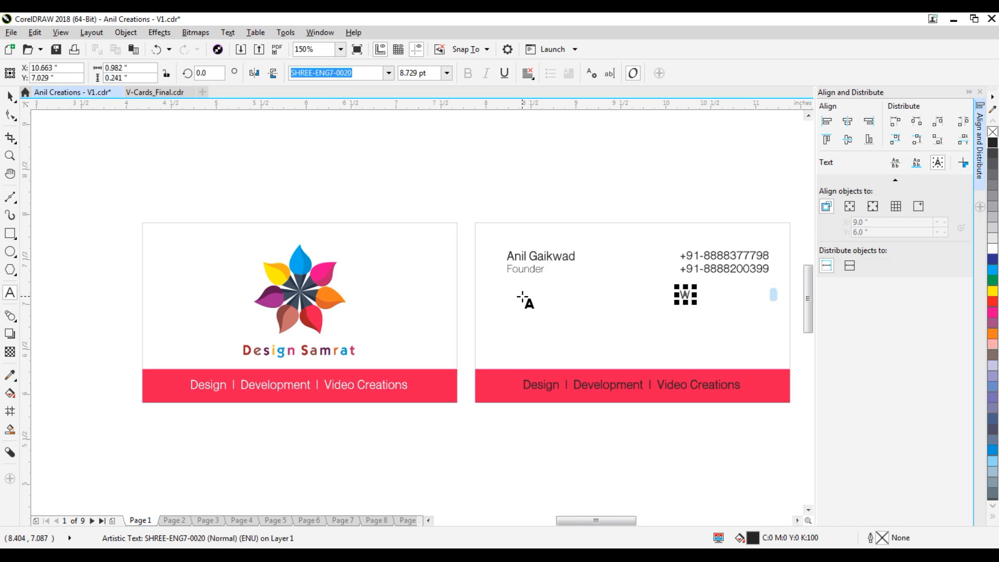
key(BackSpace)
text(www)
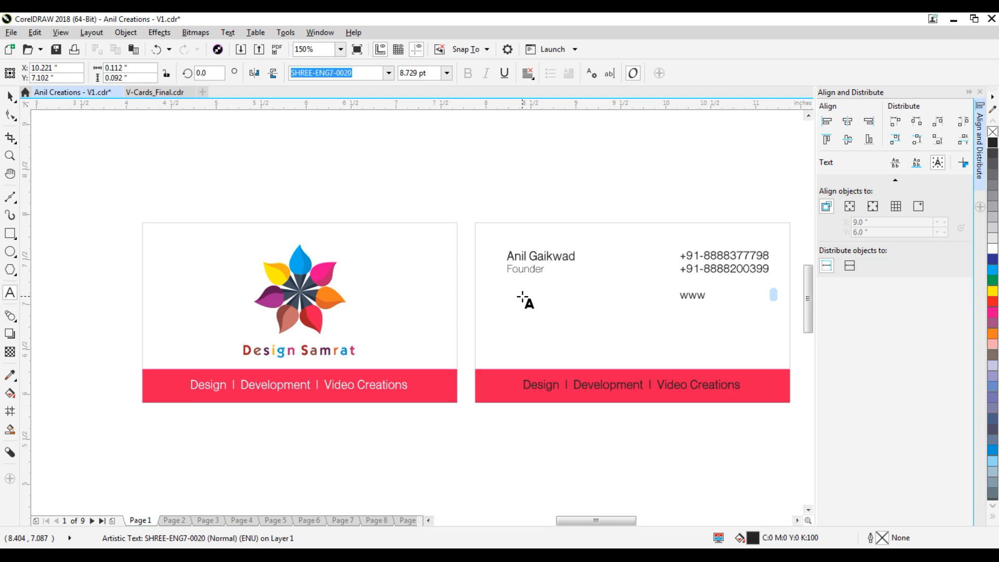
text(.anilcreations.)
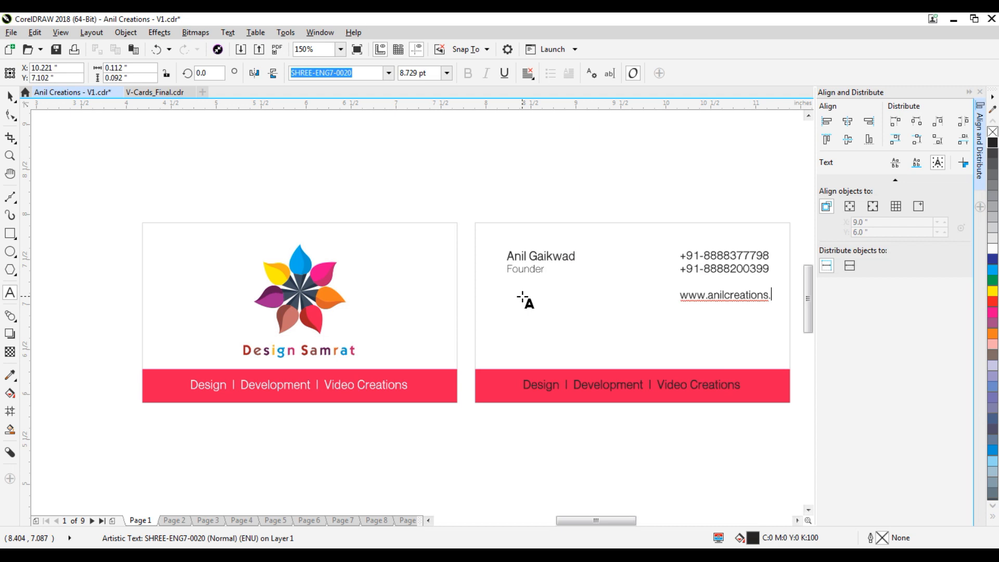
text(com)
key(Return)
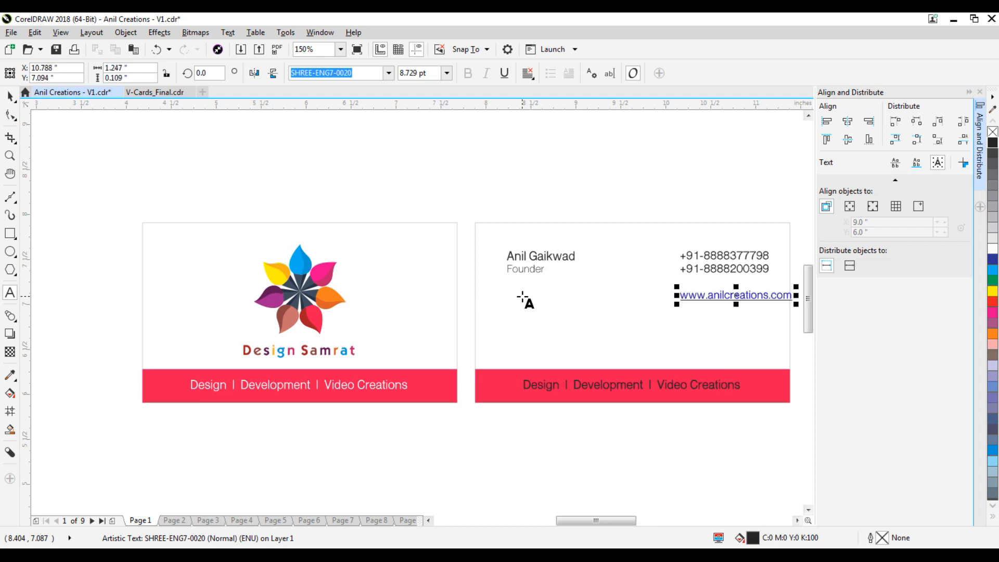
key(ctrl+z)
key(ctrl+z)
Copy the web address line below and replace its text with the contact e-mail address.
click(10, 95)
click(699, 182)
drag(749, 297, 754, 315)
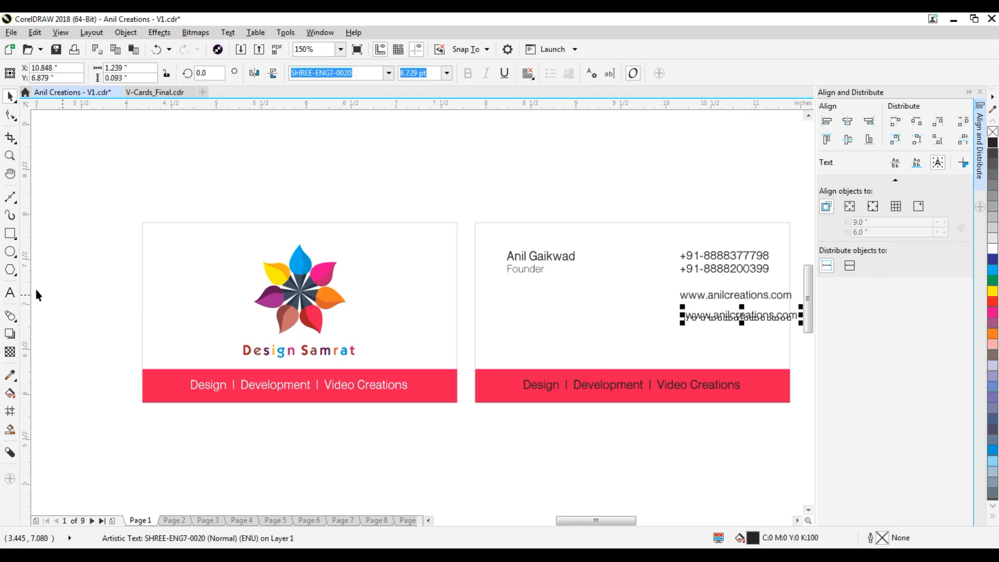
click(18, 295)
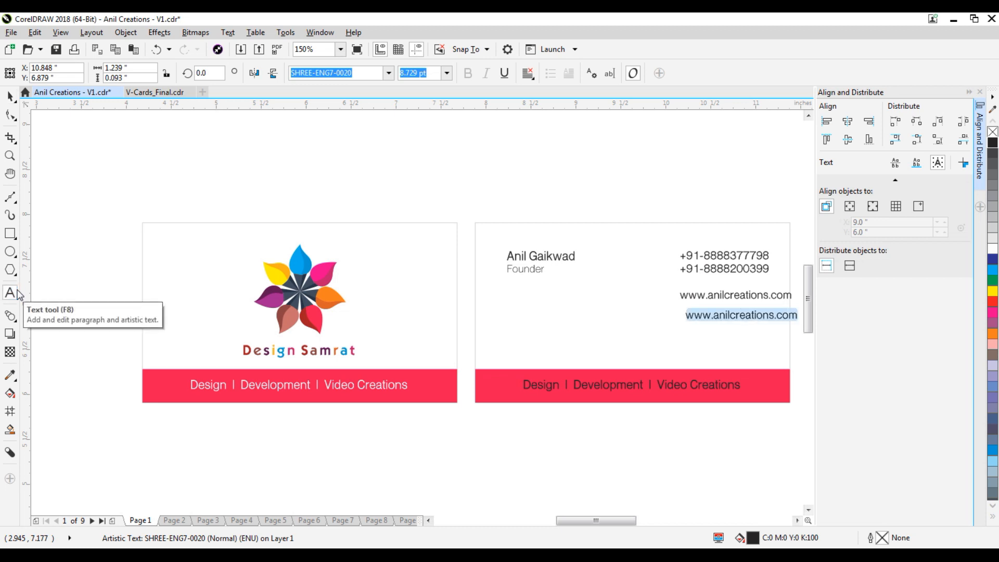
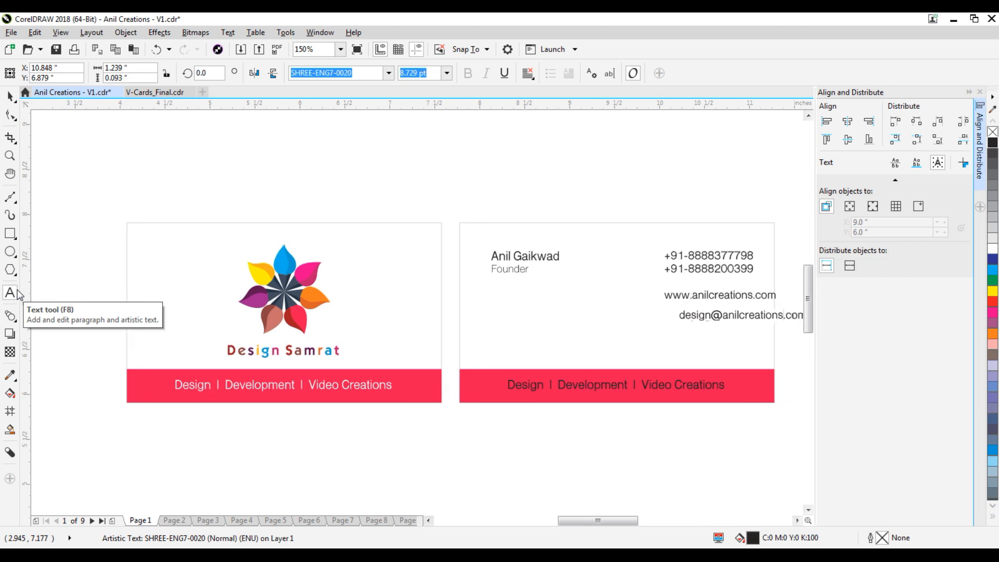
click(10, 96)
drag(716, 316, 713, 314)
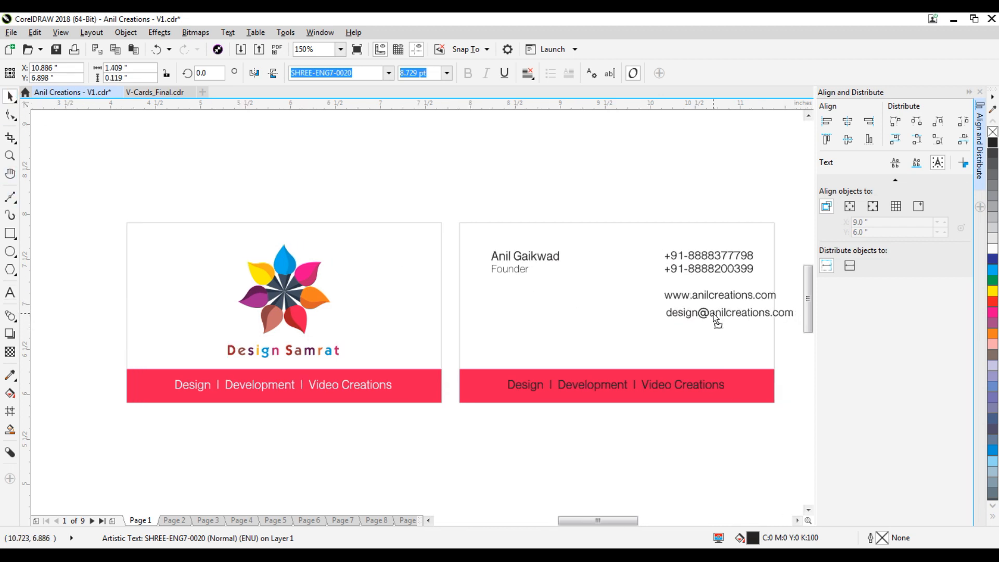
Left-align the e-mail with the web line and shift the contact block left.
shift+click(720, 298)
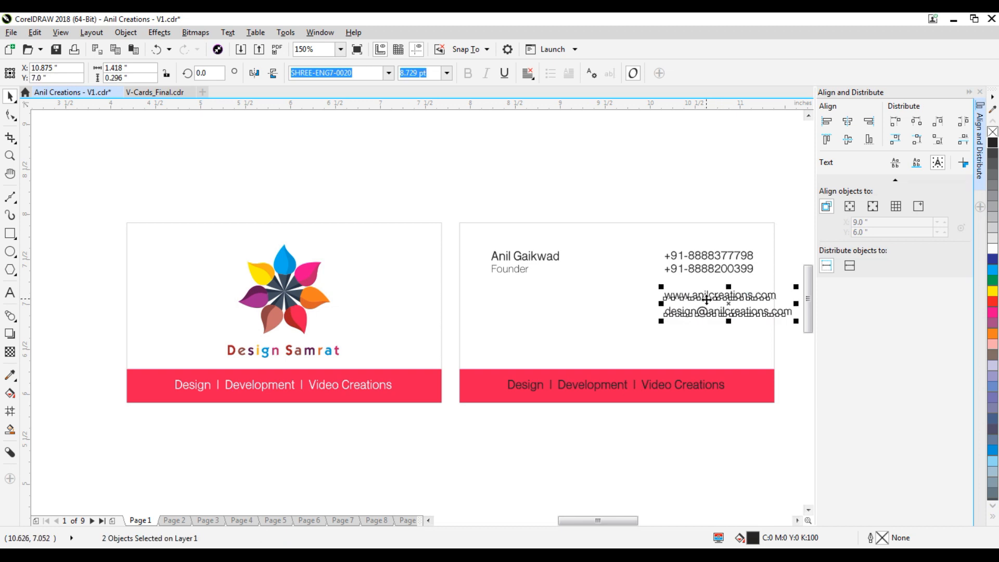
key(l)
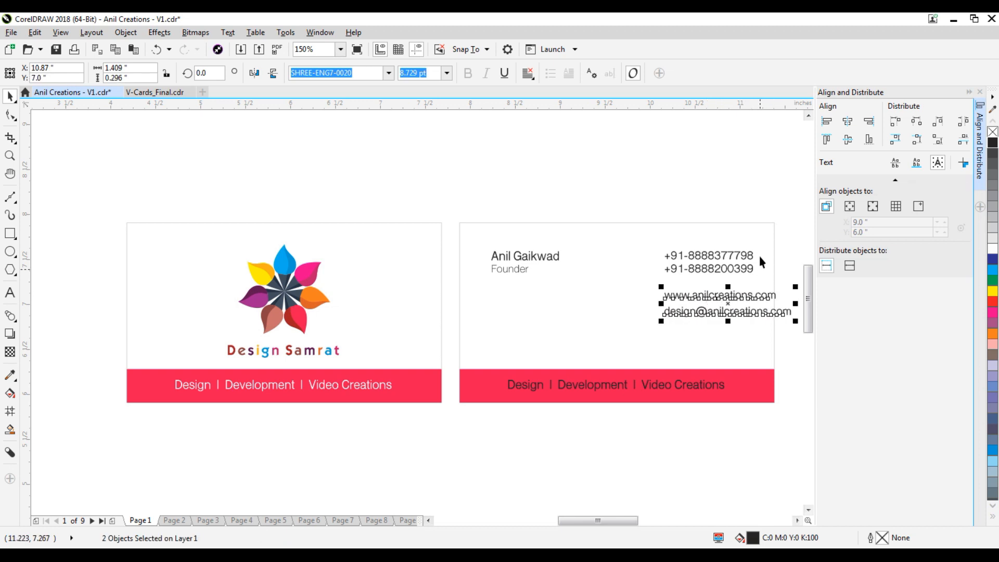
click(747, 201)
scroll(616, 255, down, 2)
scroll(695, 264, up, 2)
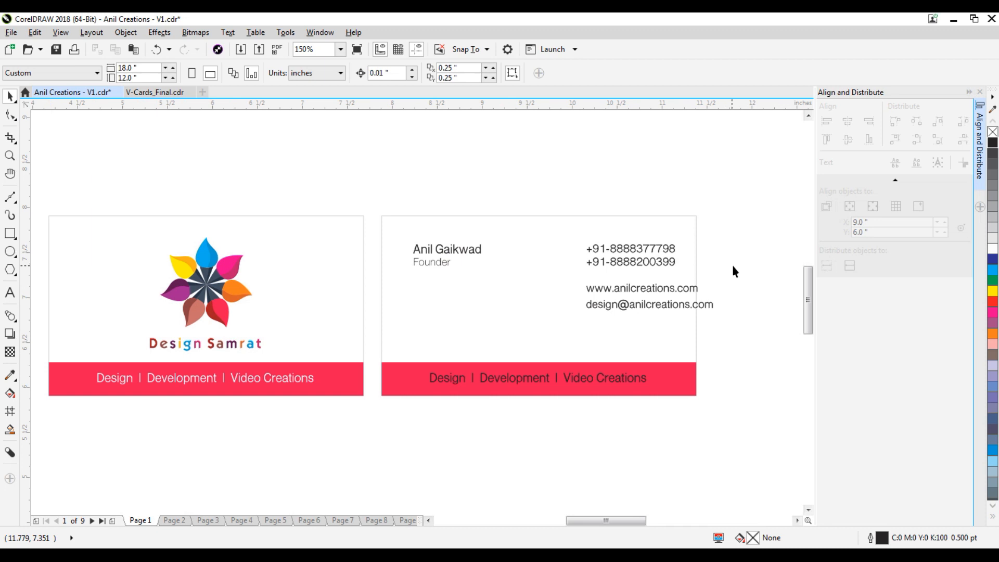
drag(750, 225, 565, 348)
drag(640, 260, 599, 260)
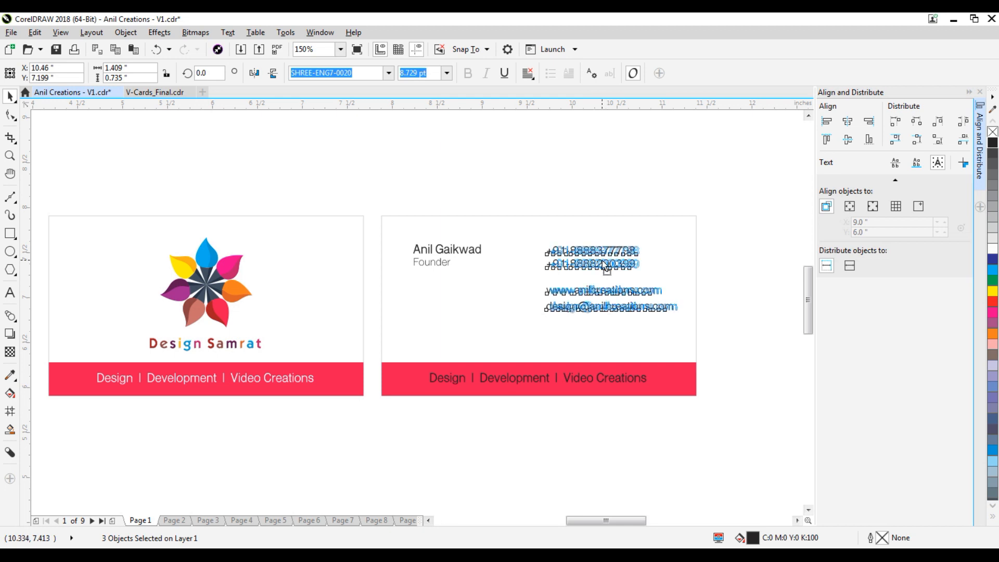
click(727, 246)
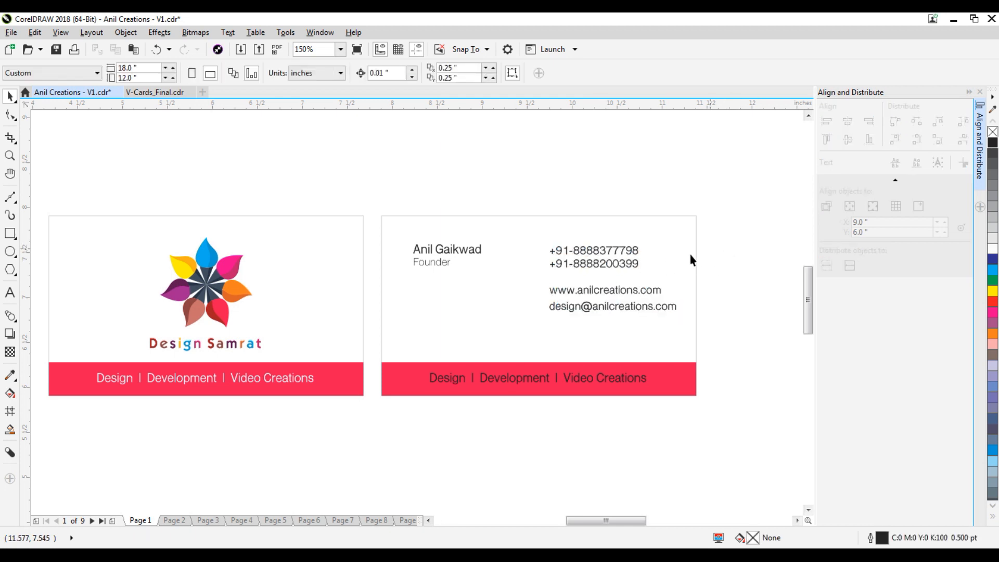
Nudge the web address line up, away from the e-mail line.
click(594, 293)
scroll(592, 288, up, 1)
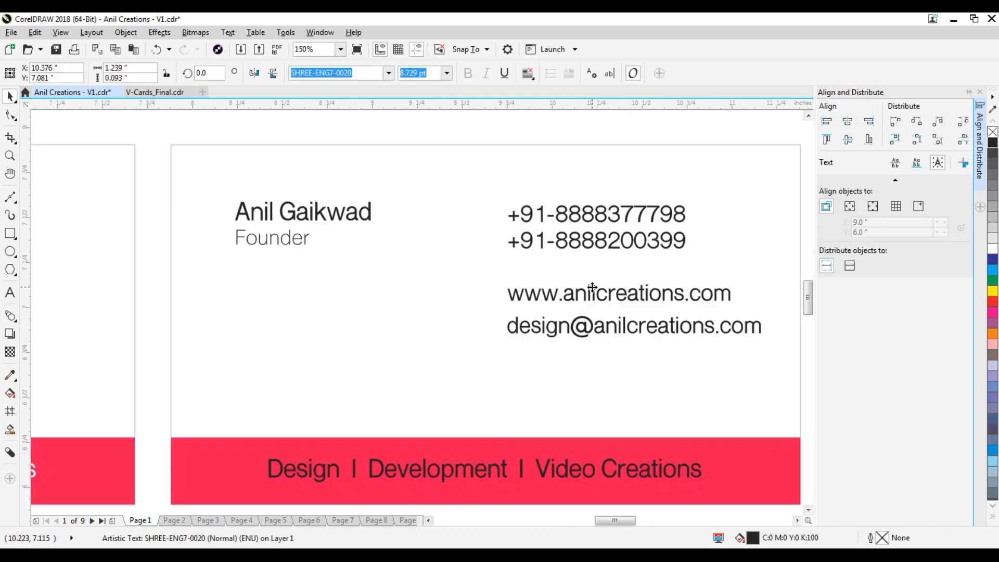
drag(589, 291, 597, 283)
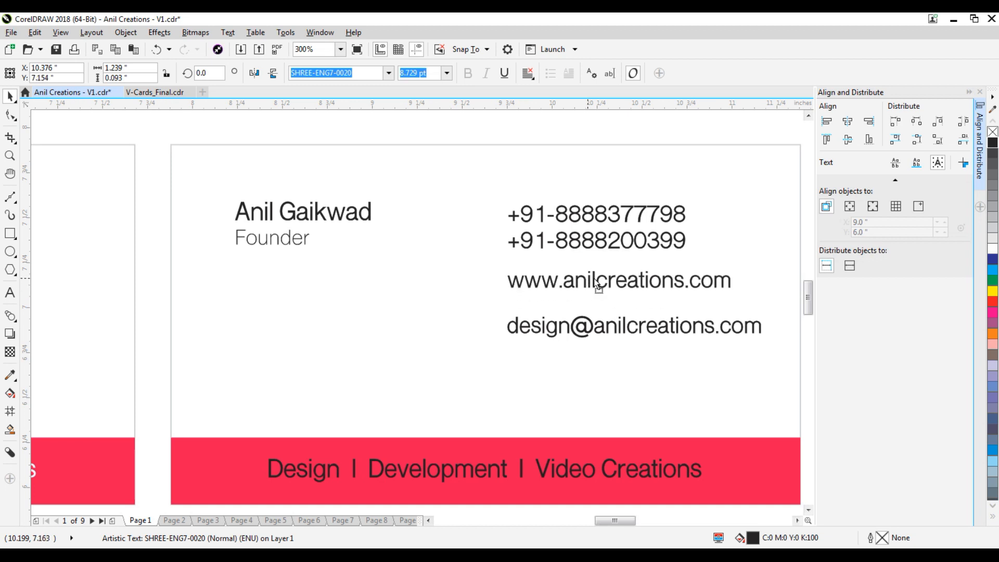
scroll(597, 284, down, 1)
click(757, 265)
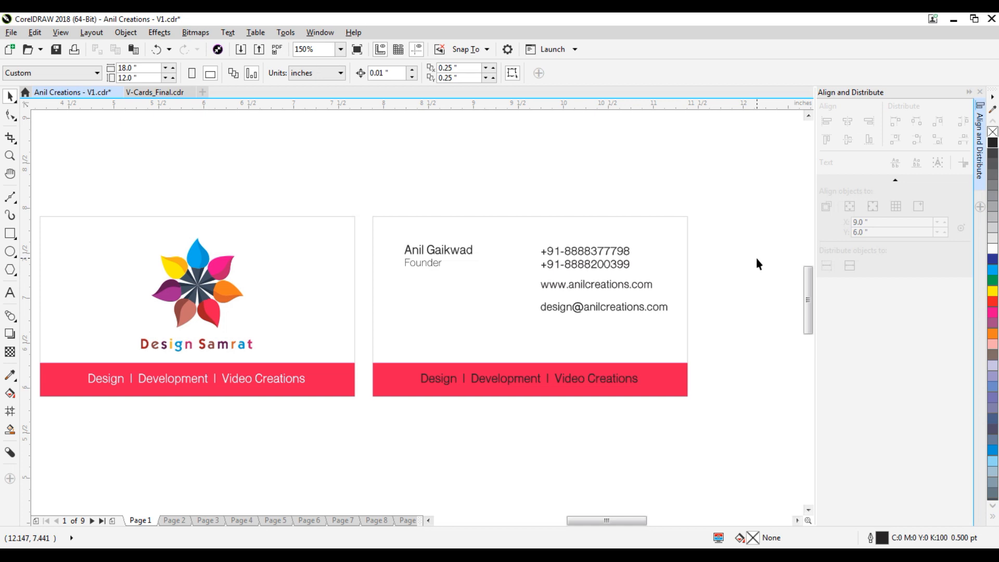
Delete the back card's tagline and reshape the red bar into a tall panel reaching the top.
drag(735, 344, 399, 429)
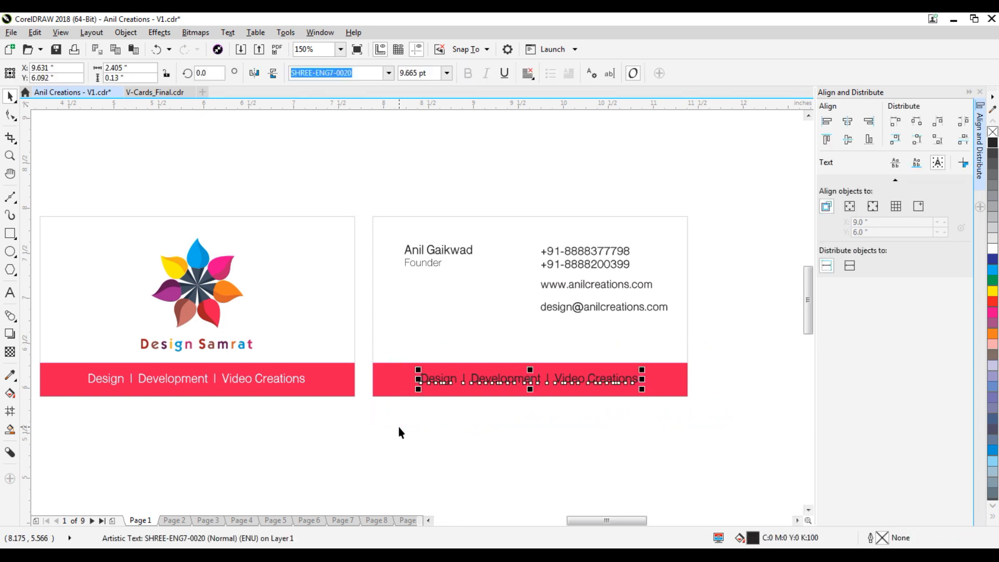
key(Delete)
click(468, 383)
drag(372, 379, 498, 379)
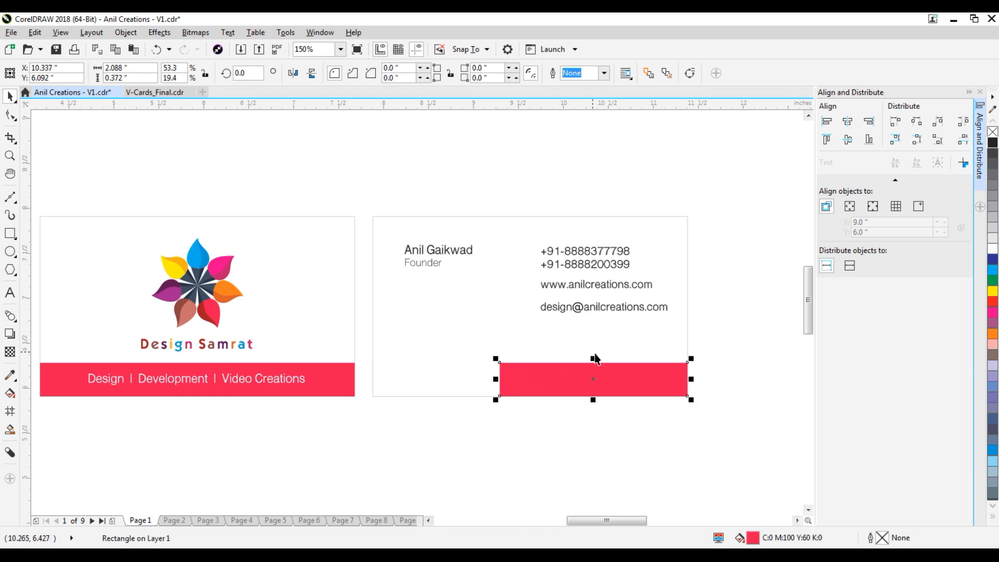
drag(594, 362, 625, 213)
Shift the three contact text lines slightly left and lower on the red panel.
drag(593, 326, 507, 373)
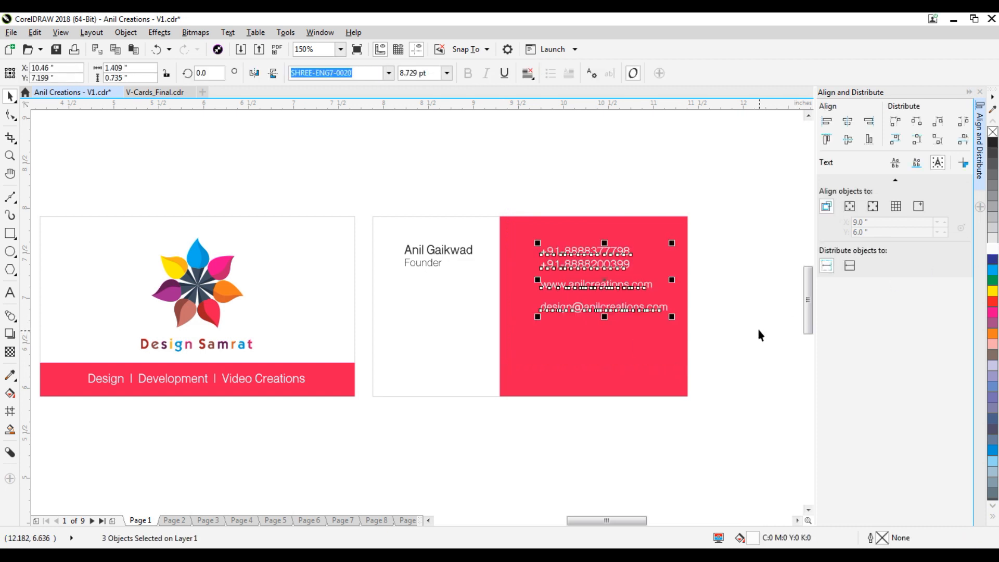
click(757, 330)
click(604, 354)
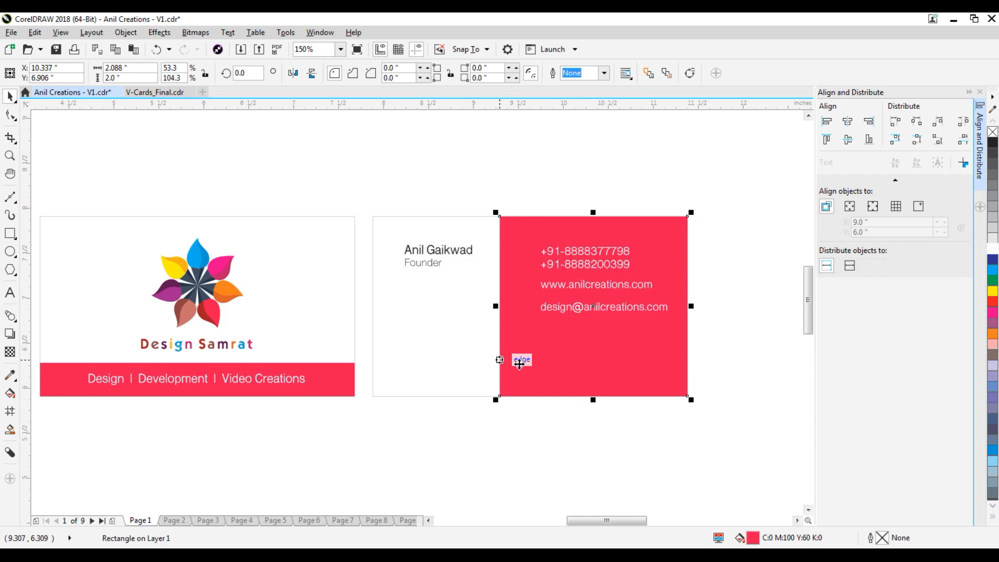
drag(735, 214, 535, 350)
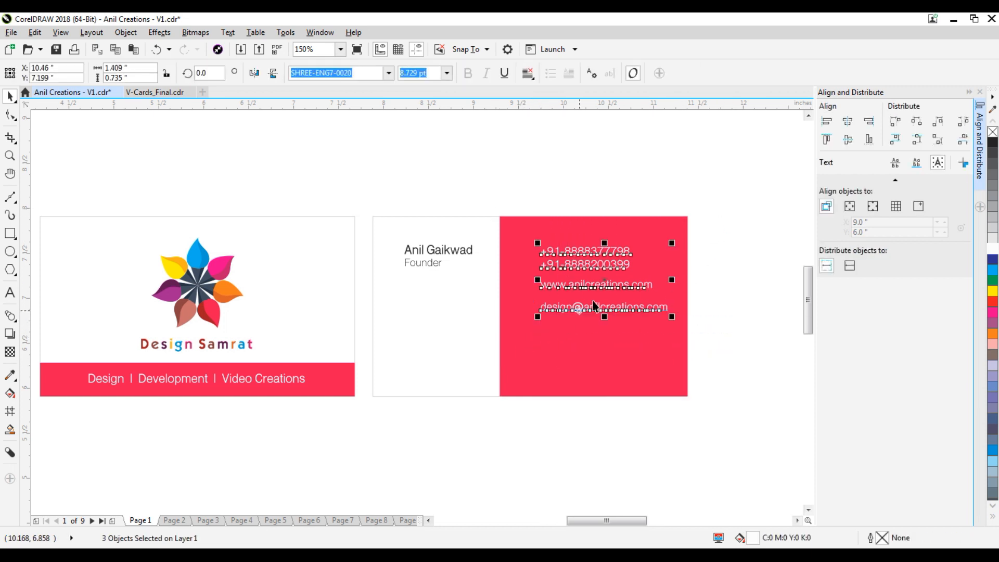
drag(607, 271, 591, 271)
click(728, 280)
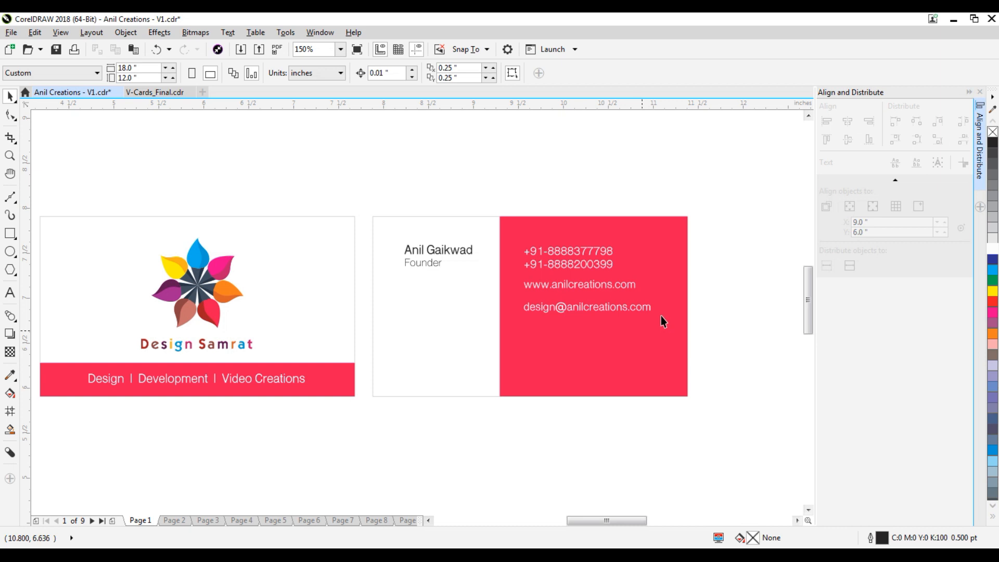
drag(732, 217, 519, 349)
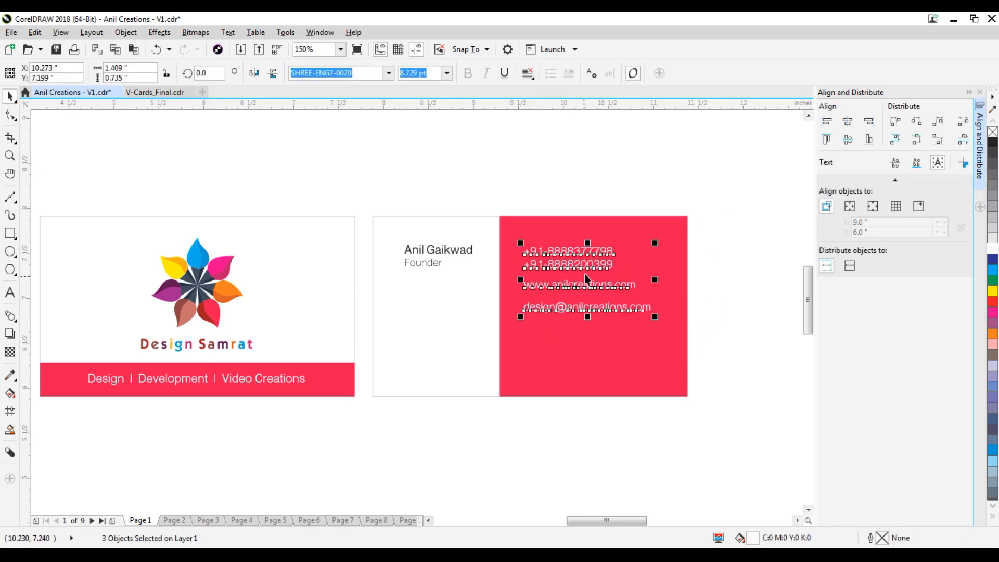
drag(592, 264, 596, 328)
click(726, 259)
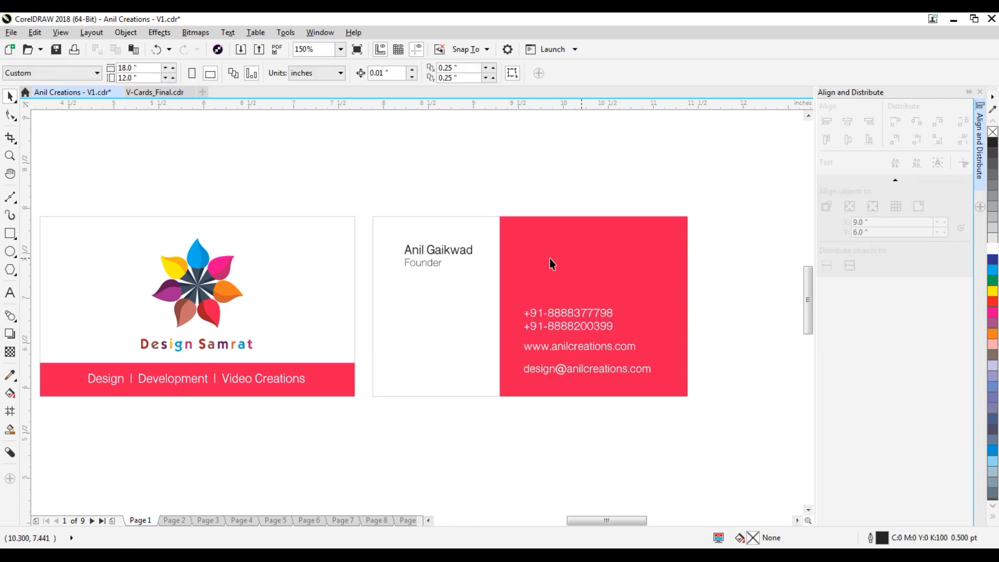
Move the name and title onto the red panel and color them white.
drag(450, 252, 565, 258)
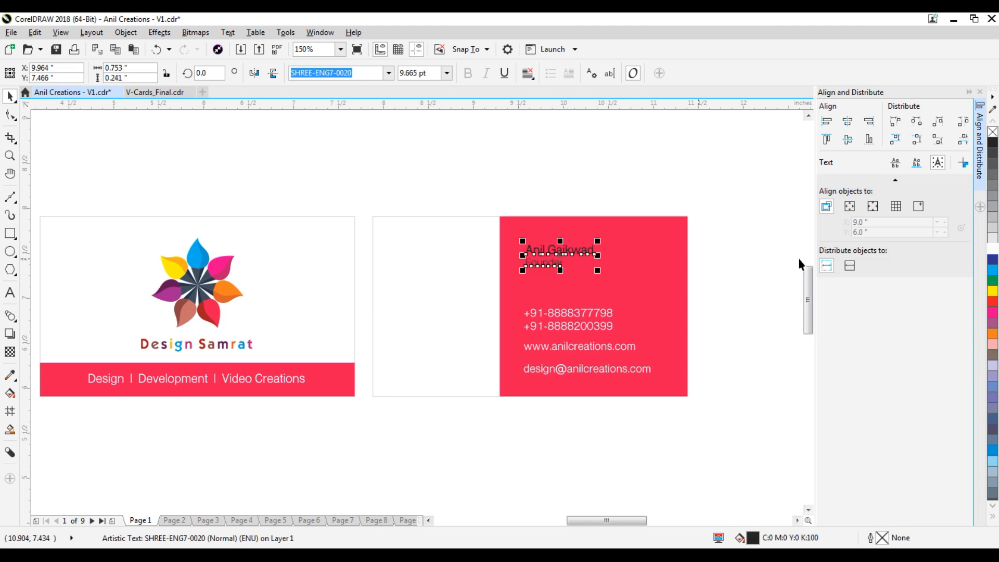
click(993, 248)
shift+click(586, 311)
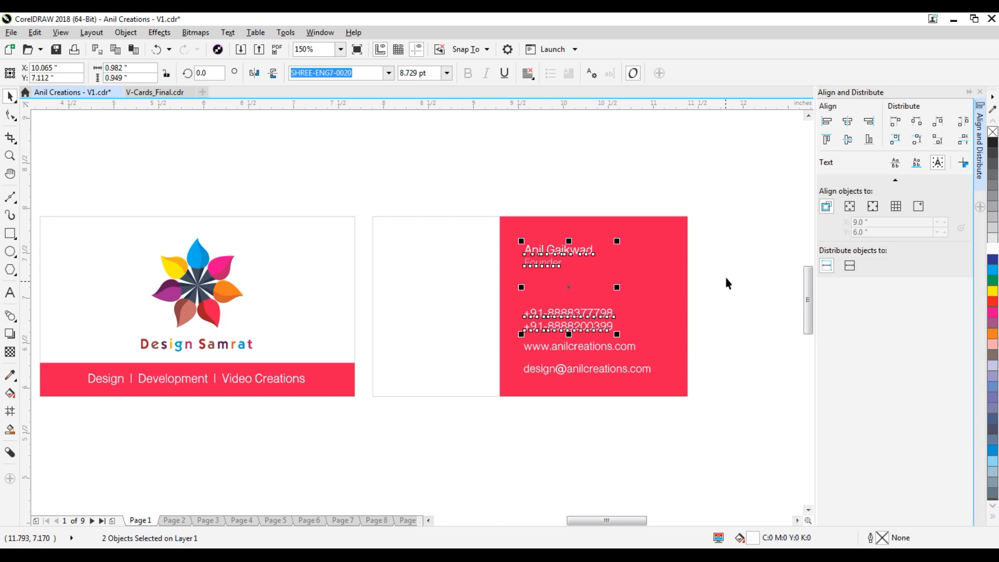
click(738, 256)
Distribute the three contact lines evenly in vertical spacing.
drag(727, 187, 506, 419)
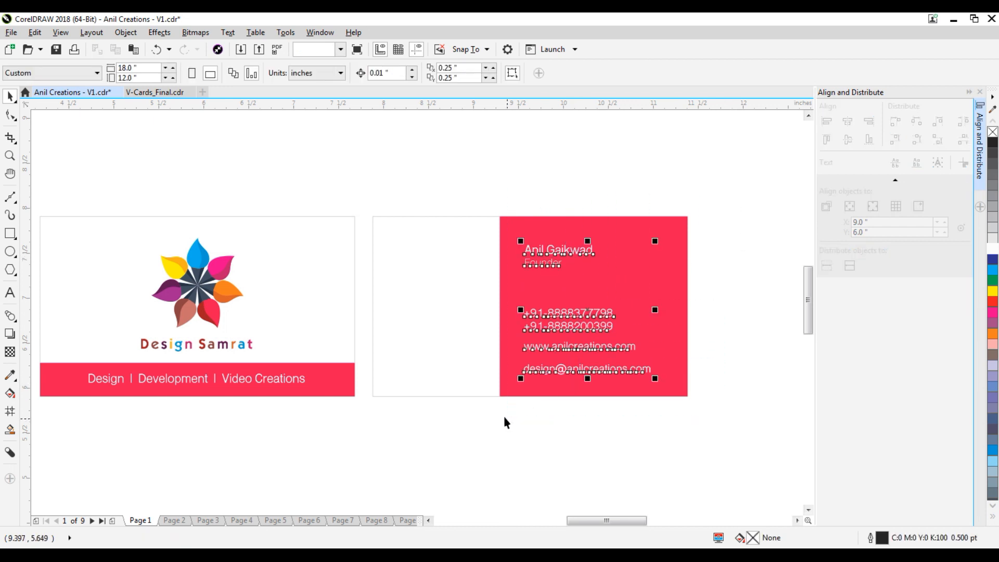
click(728, 303)
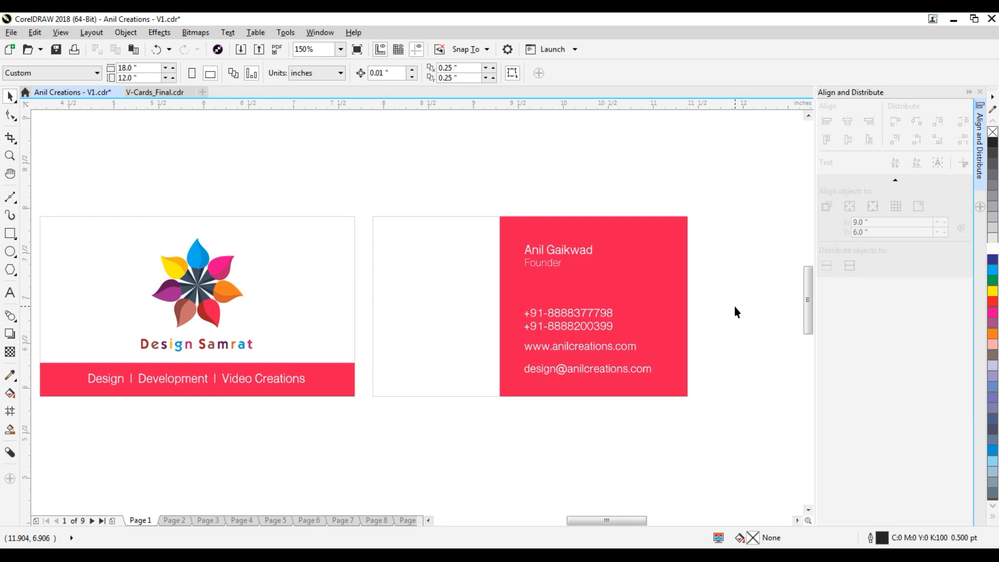
drag(754, 287, 504, 418)
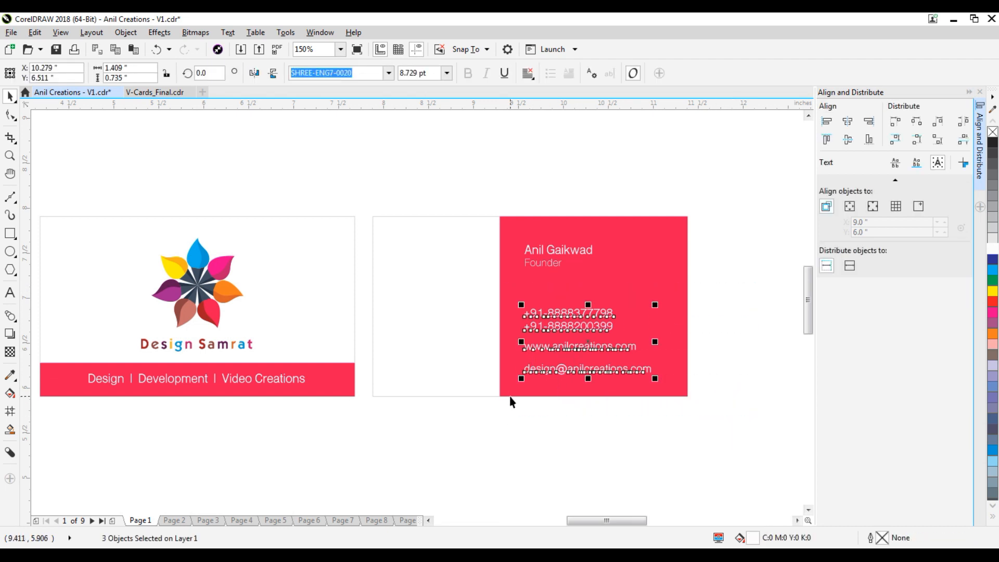
click(963, 139)
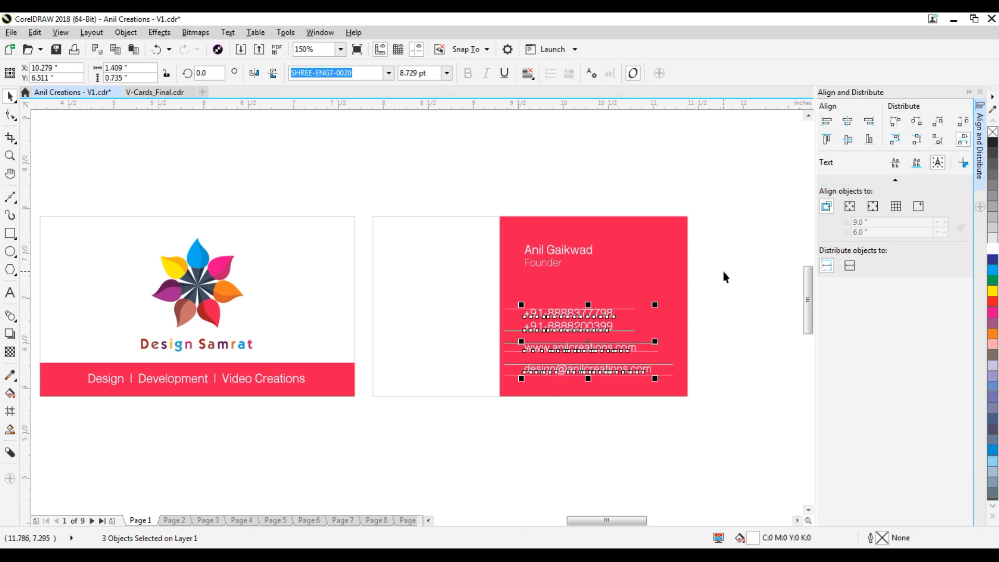
click(742, 251)
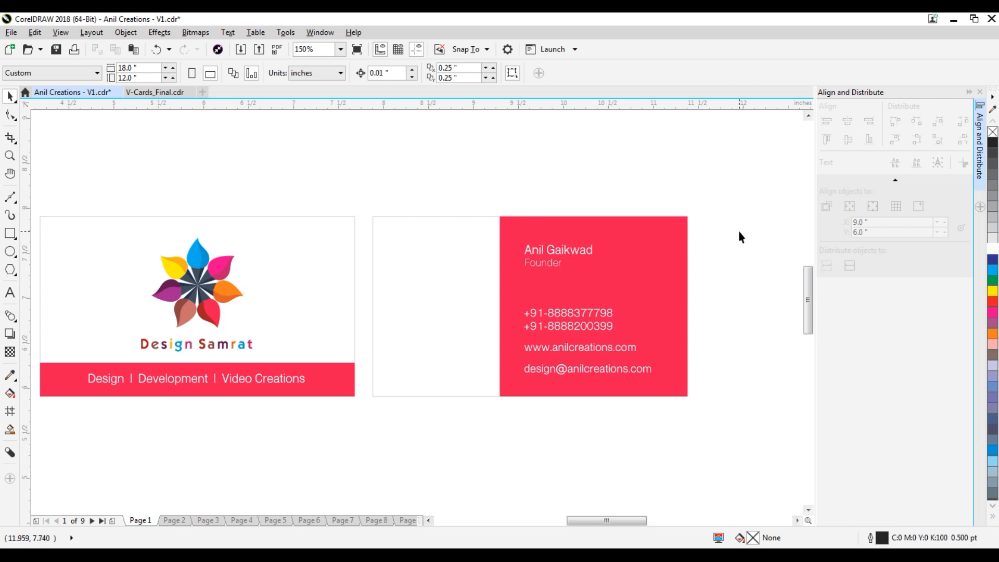
Group the four text blocks and center them vertically on the red panel.
drag(738, 230, 495, 396)
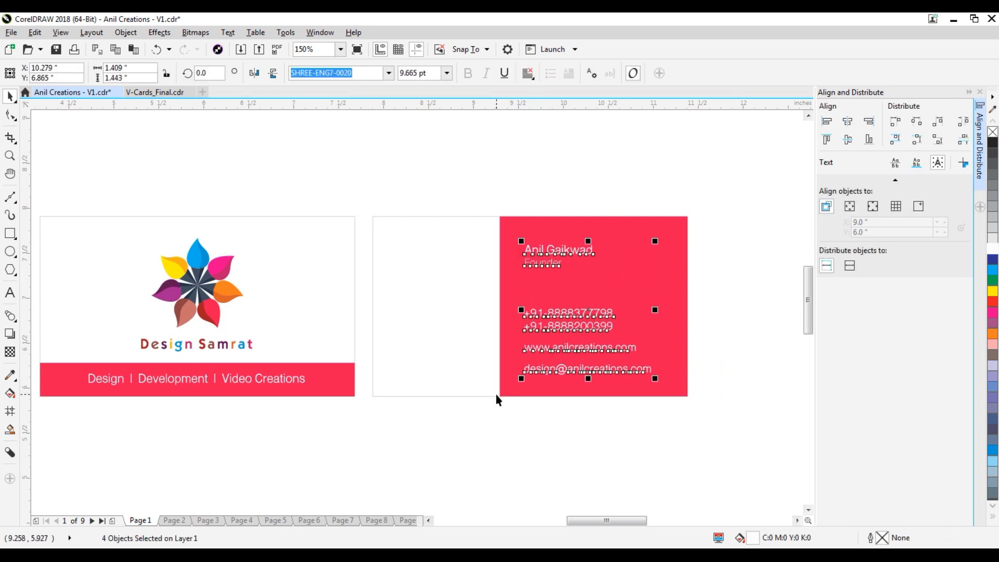
key(ctrl+g)
shift+click(660, 276)
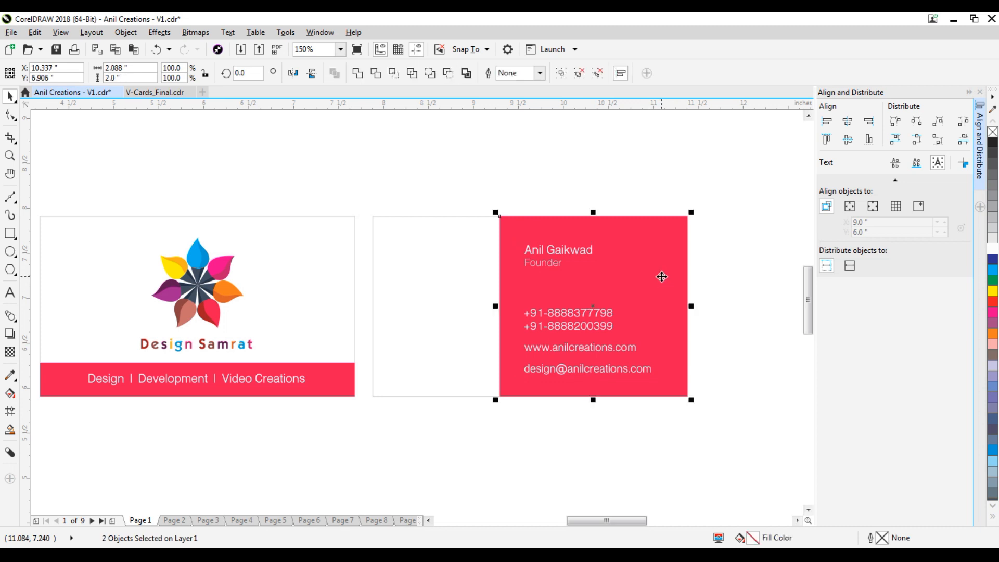
click(847, 140)
click(736, 190)
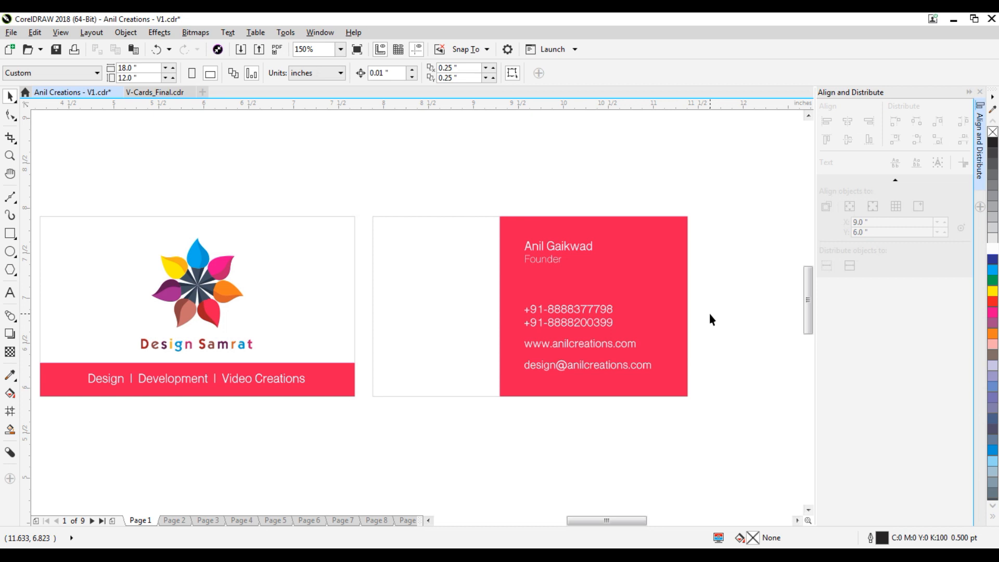
Place a slightly smaller copy of the flower logo on the back's white area.
click(211, 285)
drag(204, 278, 442, 279)
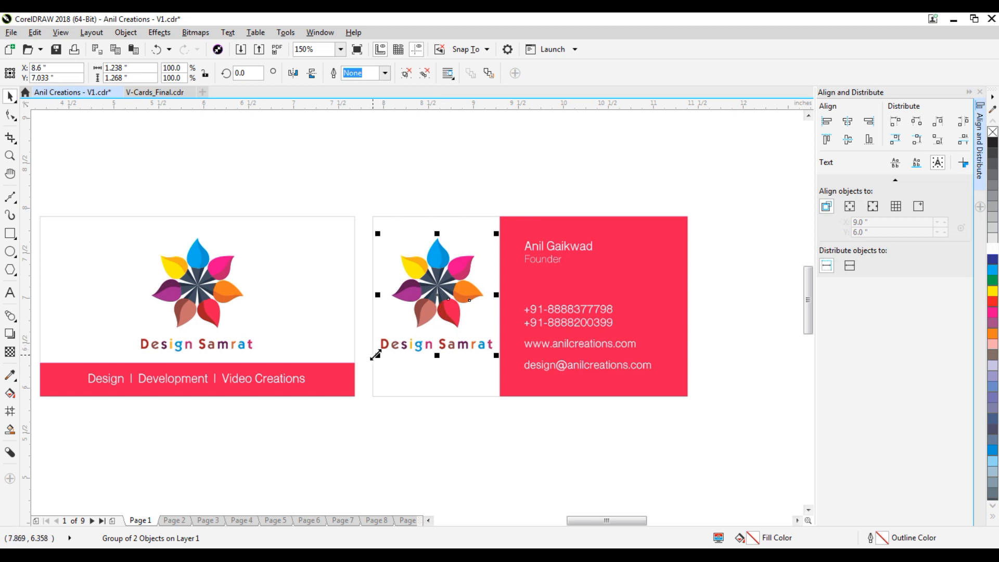
drag(379, 358, 399, 343)
drag(453, 278, 443, 278)
click(618, 185)
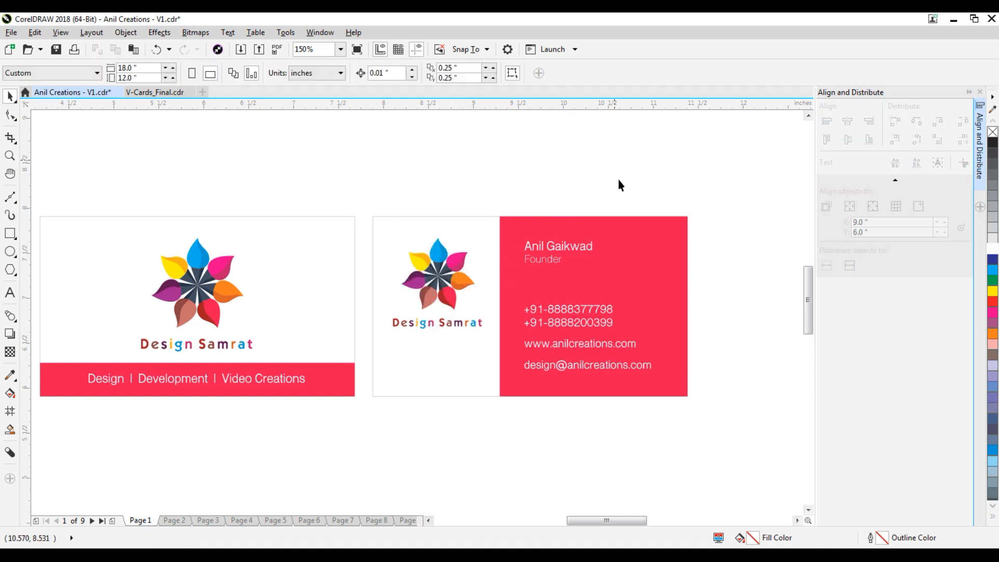
Narrow the white rectangle to 1.411" and center the logo horizontally on it.
click(470, 239)
drag(694, 306, 502, 306)
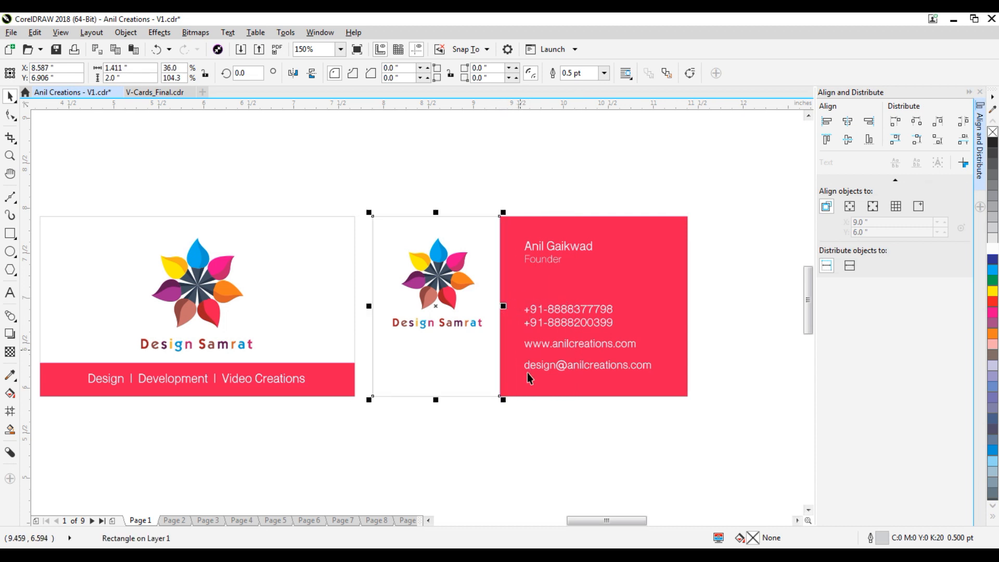
click(554, 428)
click(447, 295)
shift+click(494, 239)
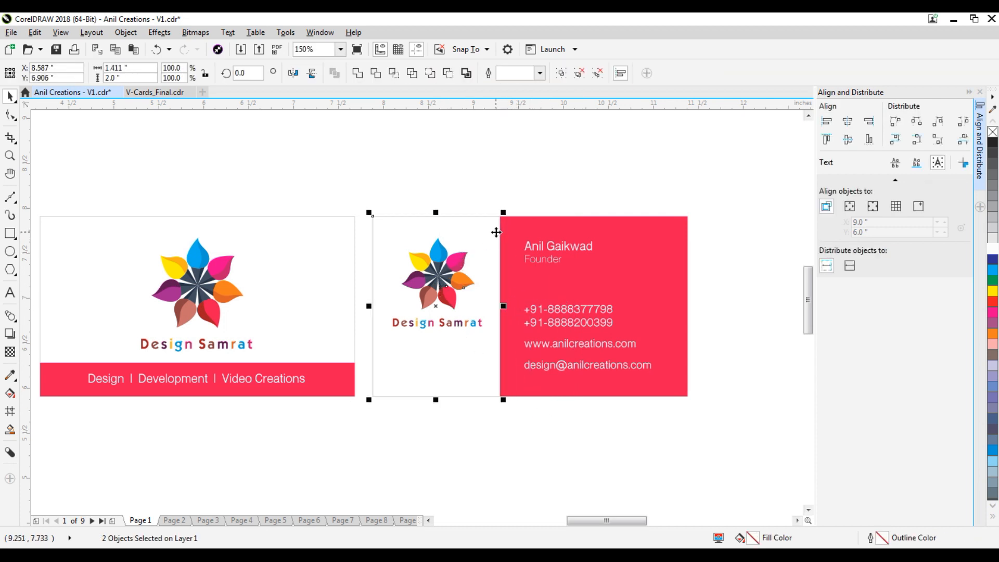
click(848, 122)
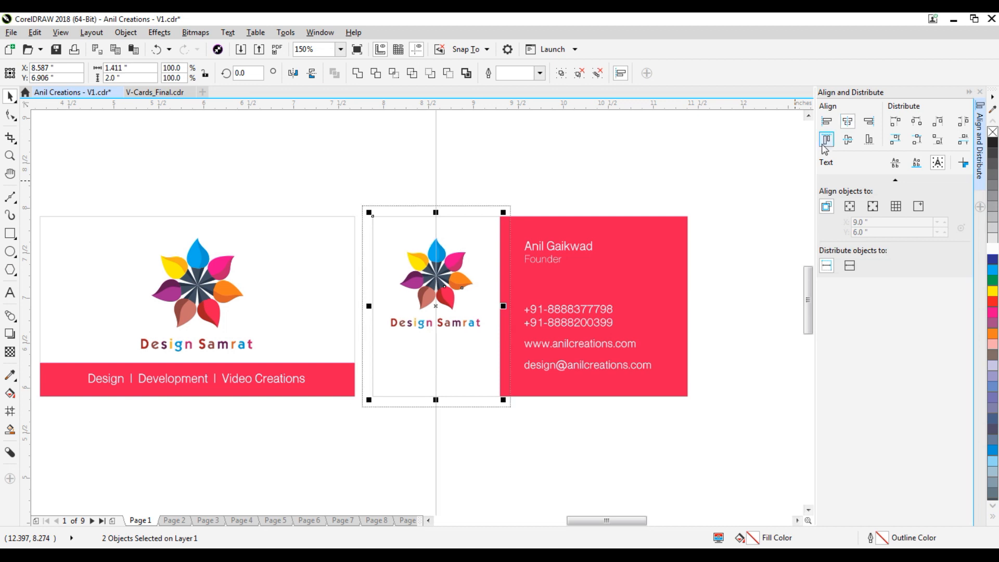
click(690, 176)
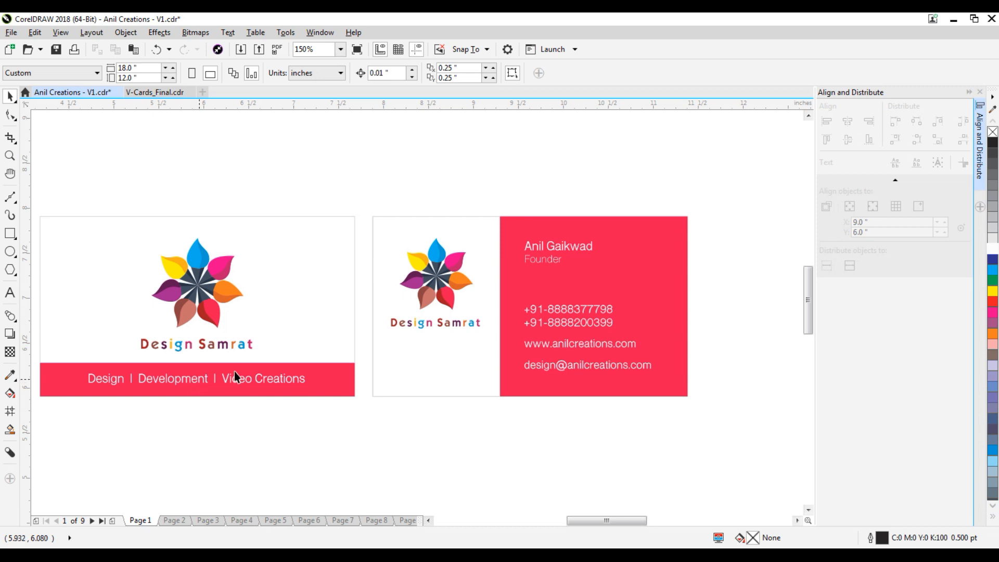
Center the back-side logo vertically on the white panel, snapping it at its midpoint.
click(431, 284)
shift+click(452, 361)
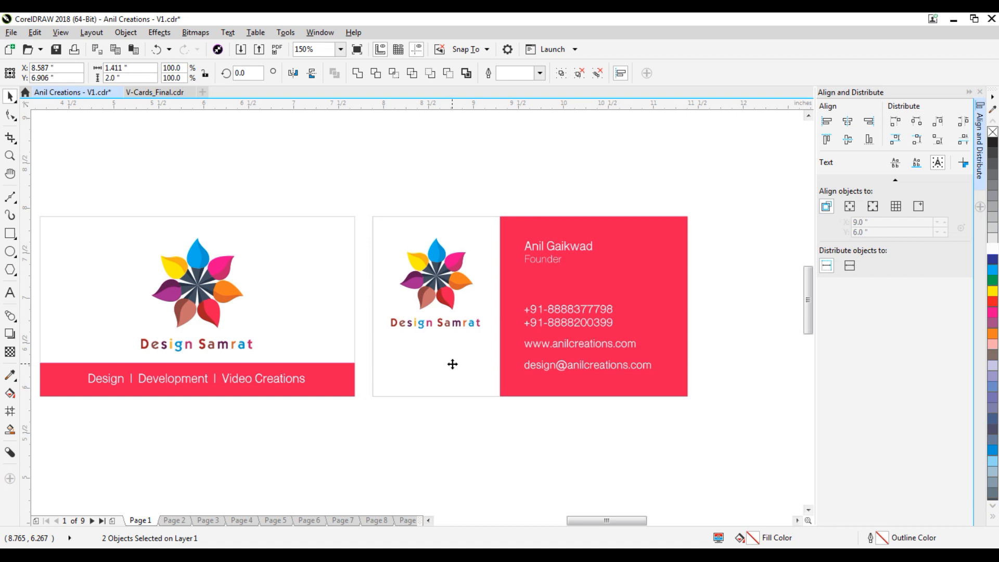
key(c)
click(559, 169)
click(440, 291)
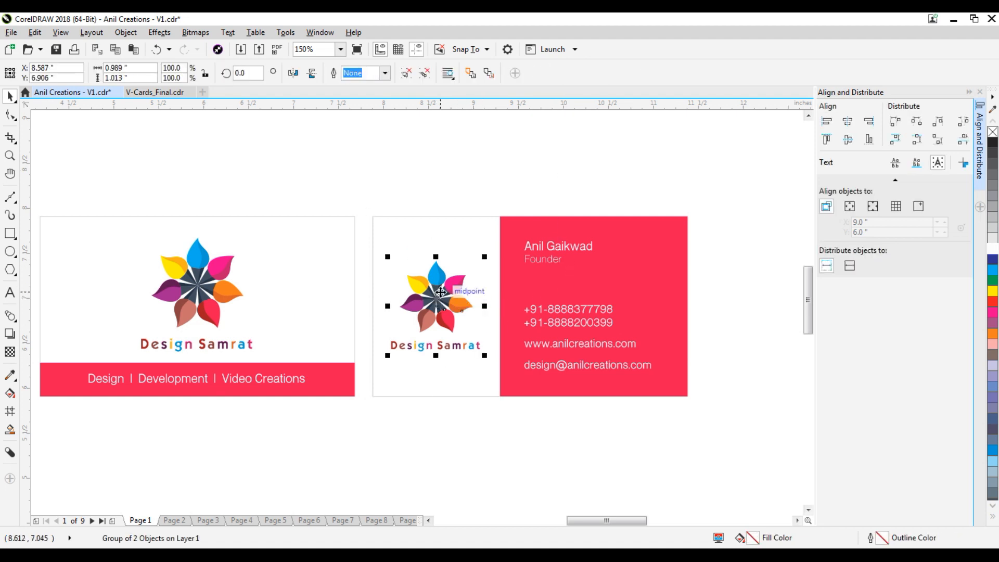
scroll(440, 291, up, 2)
drag(440, 291, 444, 290)
scroll(445, 290, down, 1)
click(722, 218)
Select the red contact panel on the back card.
scroll(343, 285, down, 1)
click(495, 273)
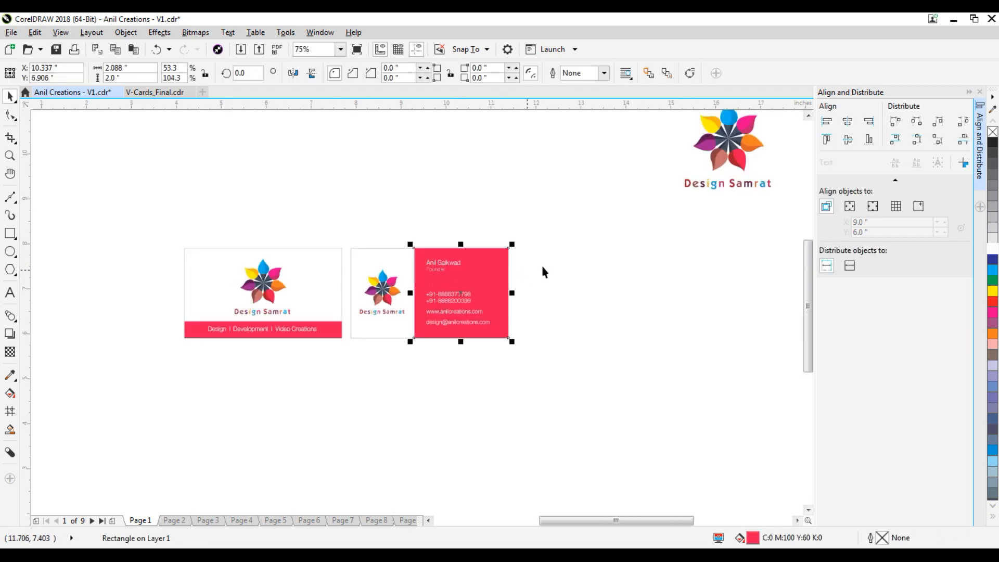
scroll(431, 292, up, 2)
Narrow the red panel from its left edge and nudge the text group slightly right.
drag(385, 277, 414, 285)
scroll(411, 286, down, 1)
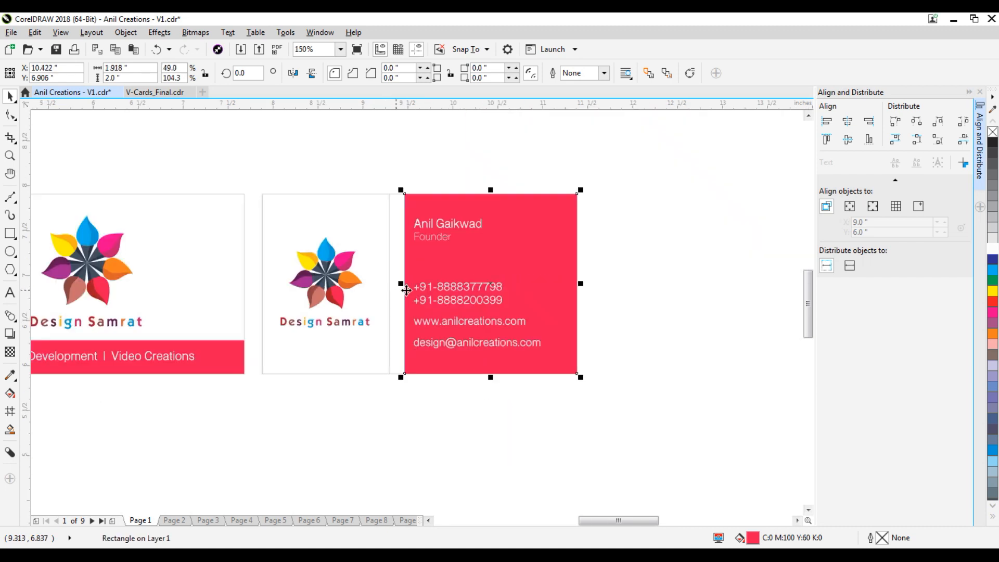
click(635, 205)
drag(617, 228, 399, 372)
scroll(487, 229, up, 1)
drag(458, 231, 467, 232)
scroll(468, 232, down, 1)
key(Escape)
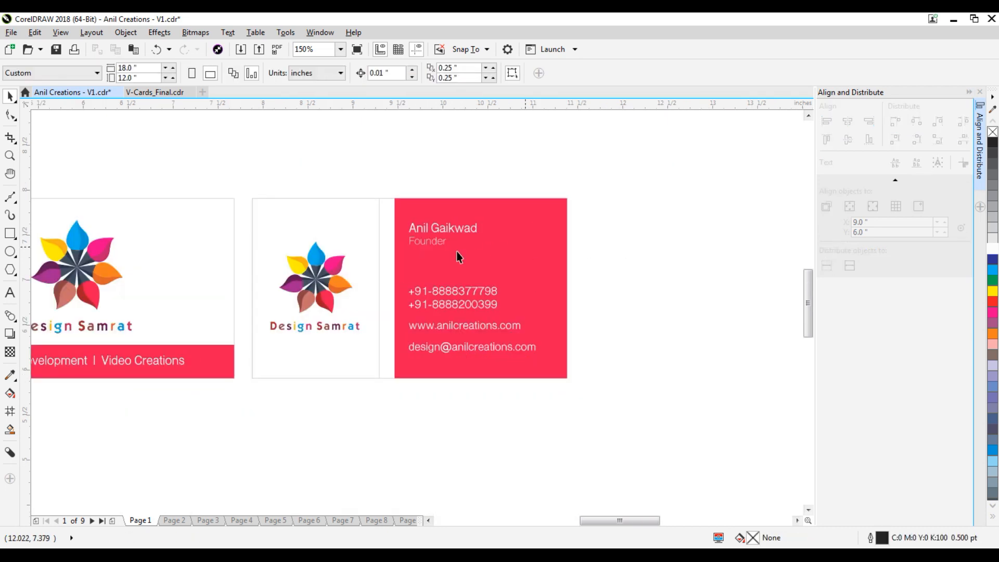
Widen the white panel to meet the red panel and re-center the logo horizontally.
click(379, 229)
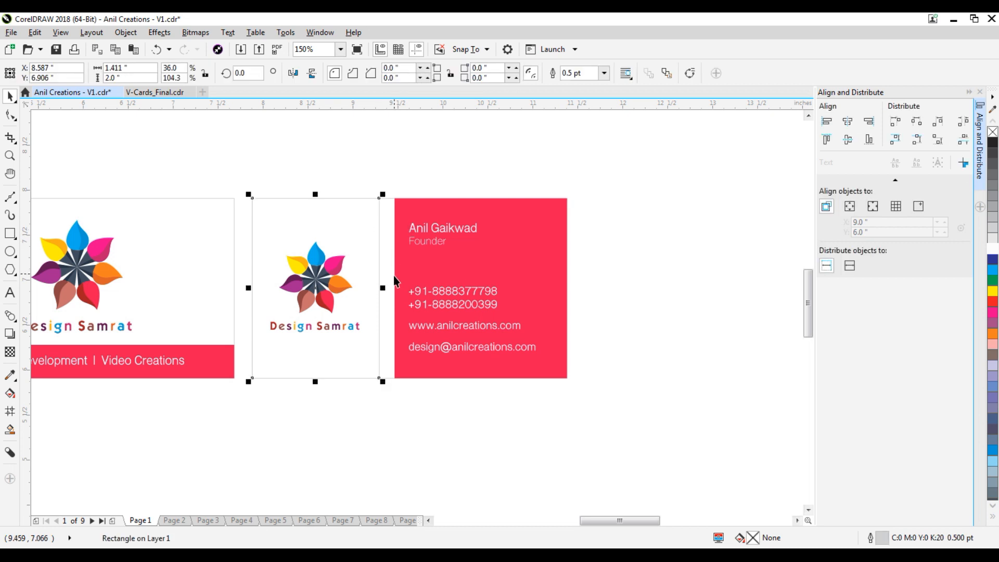
drag(394, 287, 402, 288)
click(323, 286)
click(291, 426)
click(319, 328)
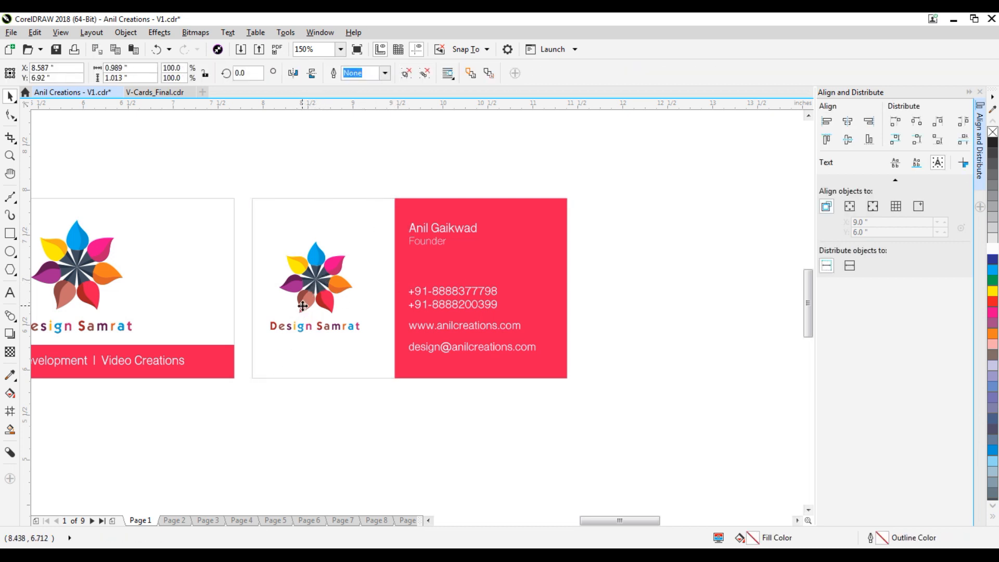
shift+click(380, 321)
key(e)
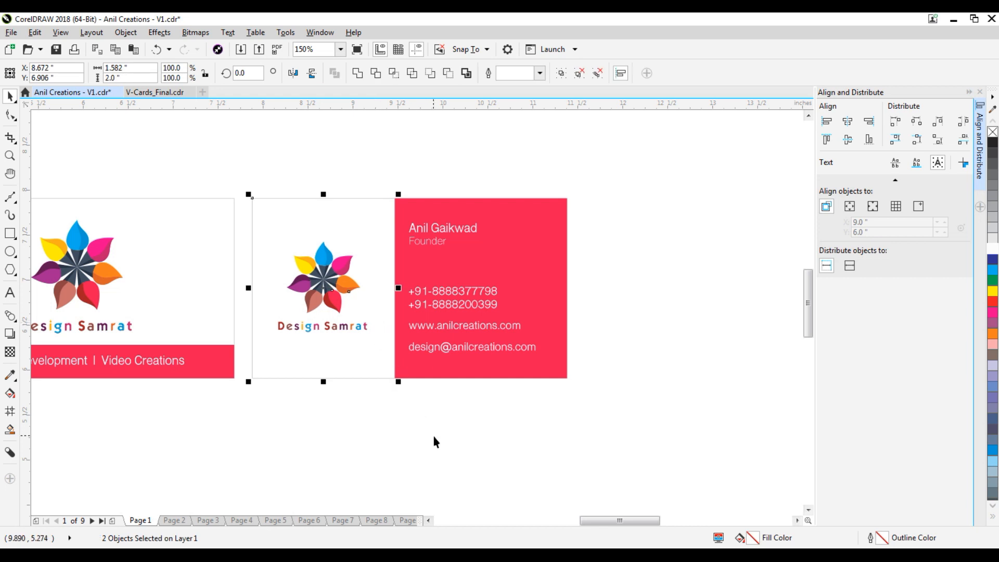
click(432, 437)
Delete the entire front card.
scroll(466, 375, down, 2)
drag(357, 254, 179, 407)
key(Delete)
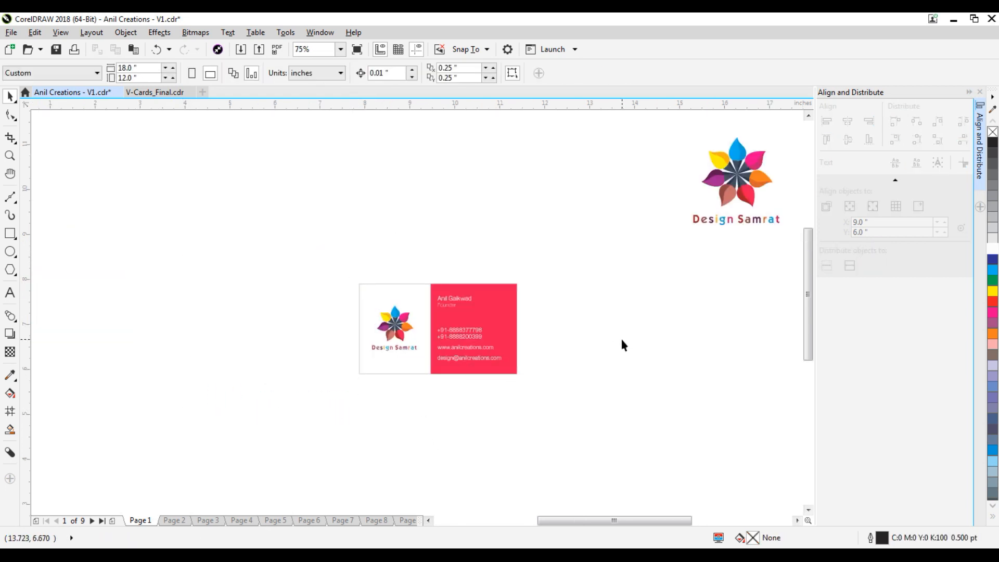
Zoom in on the back card and remove the white half's outline.
key(z)
drag(348, 269, 524, 384)
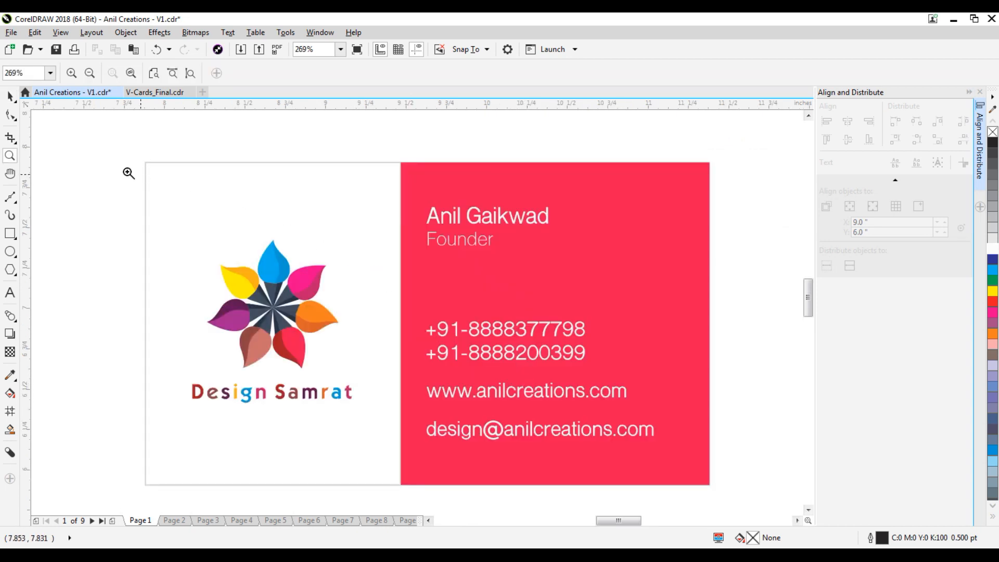
click(10, 96)
drag(811, 289, 811, 290)
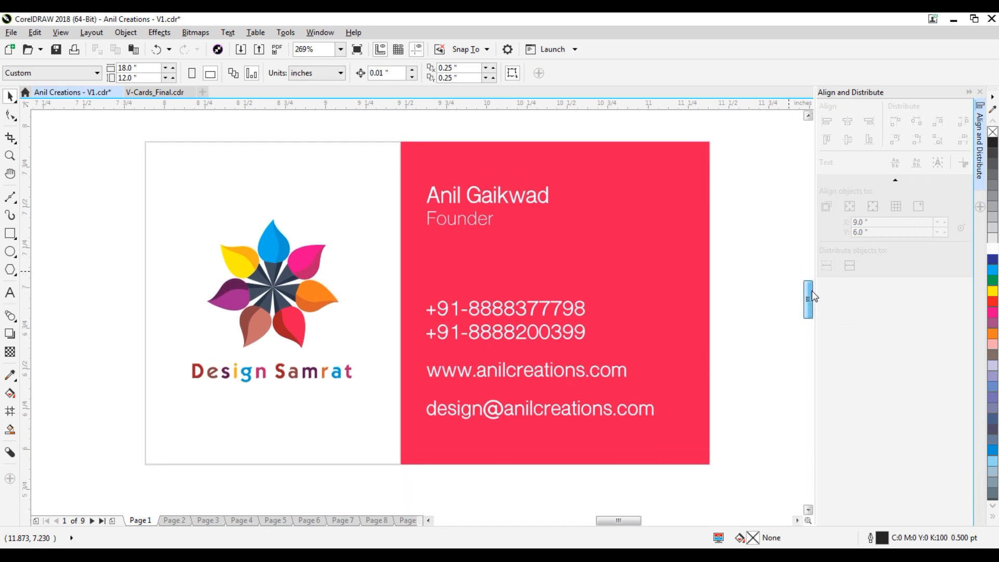
click(385, 166)
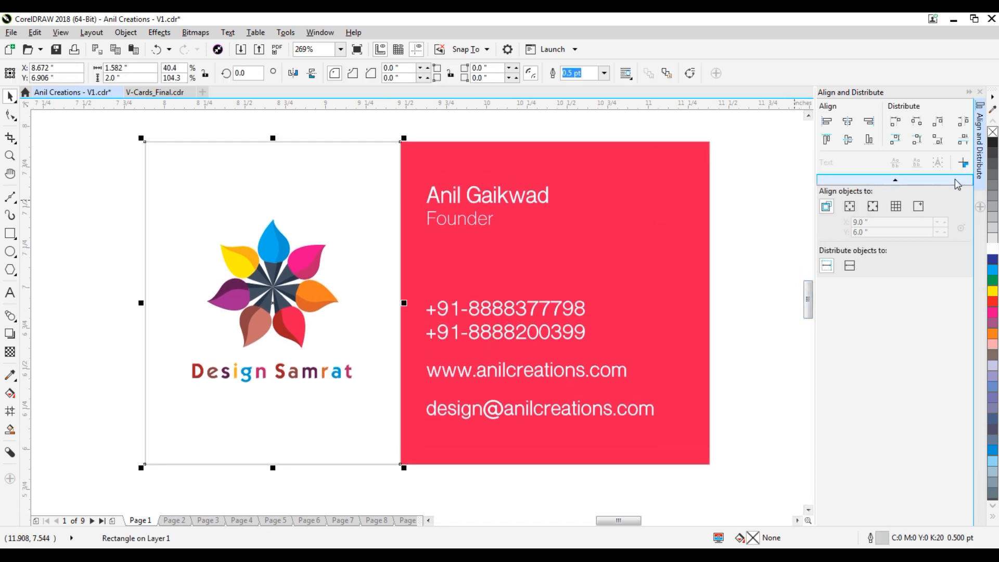
right_click(993, 132)
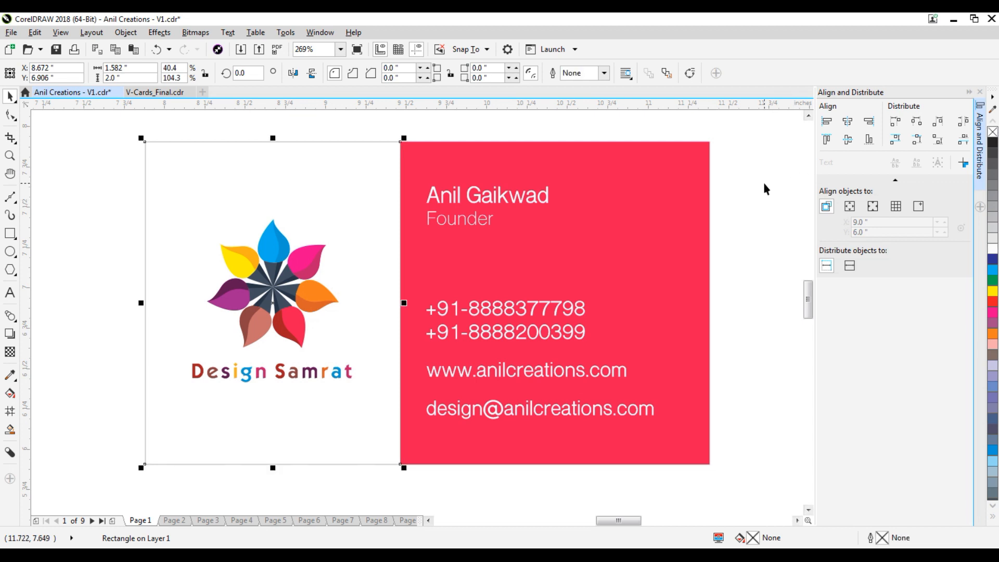
click(761, 183)
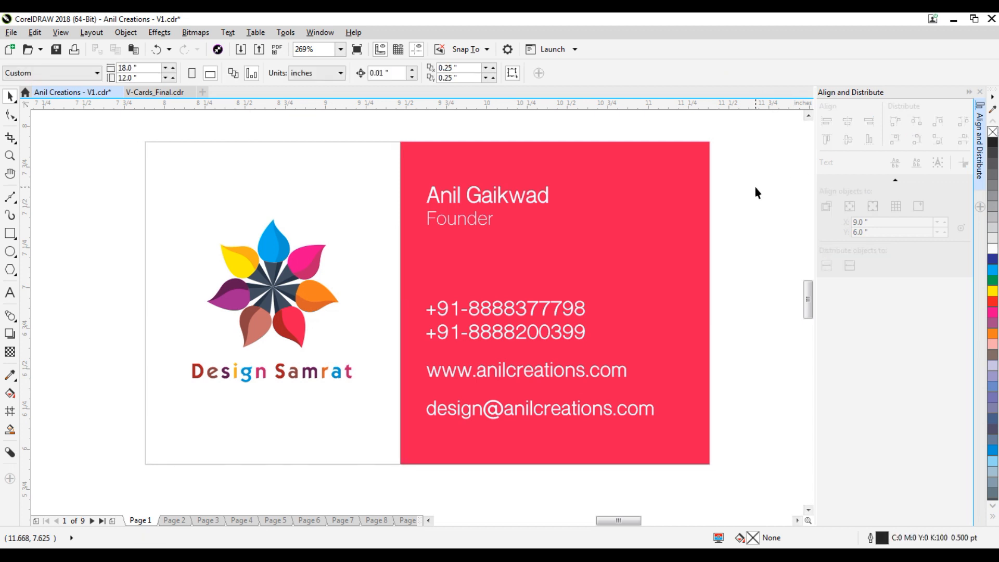
Give the 3.5 × 2 inch card background rectangle a mid-grey outline.
scroll(490, 214, down, 4)
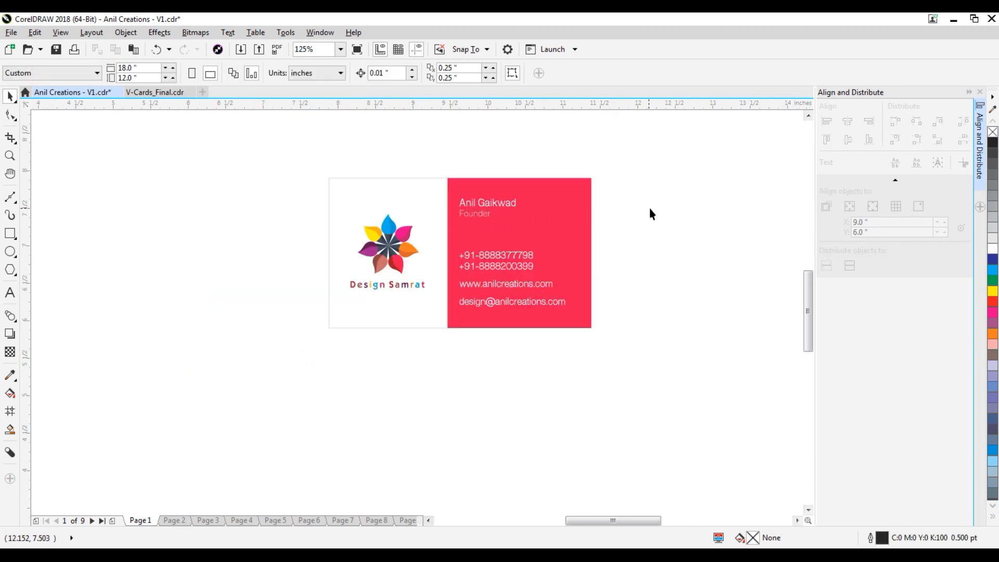
scroll(600, 250, up, 3)
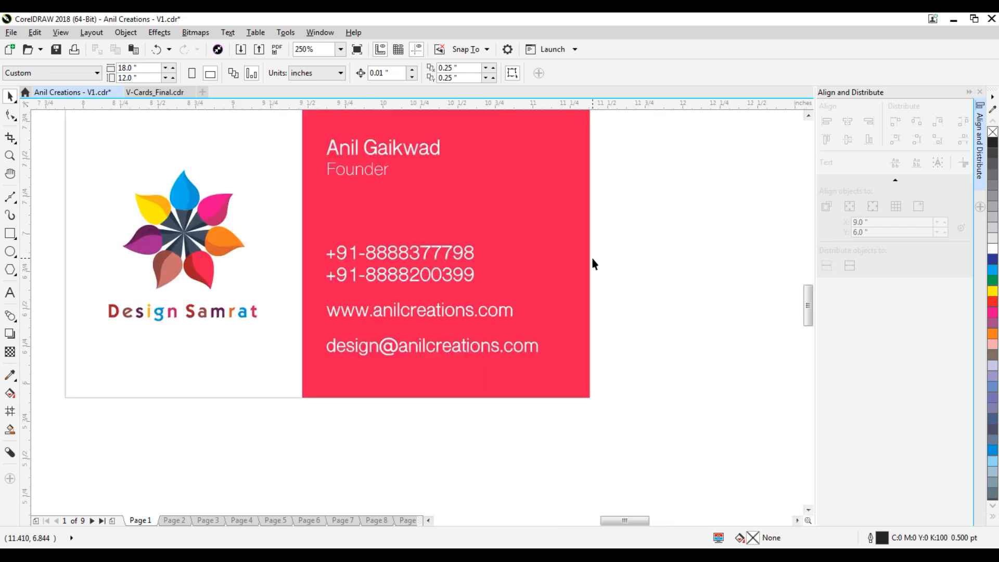
click(241, 388)
key(Delete)
click(271, 390)
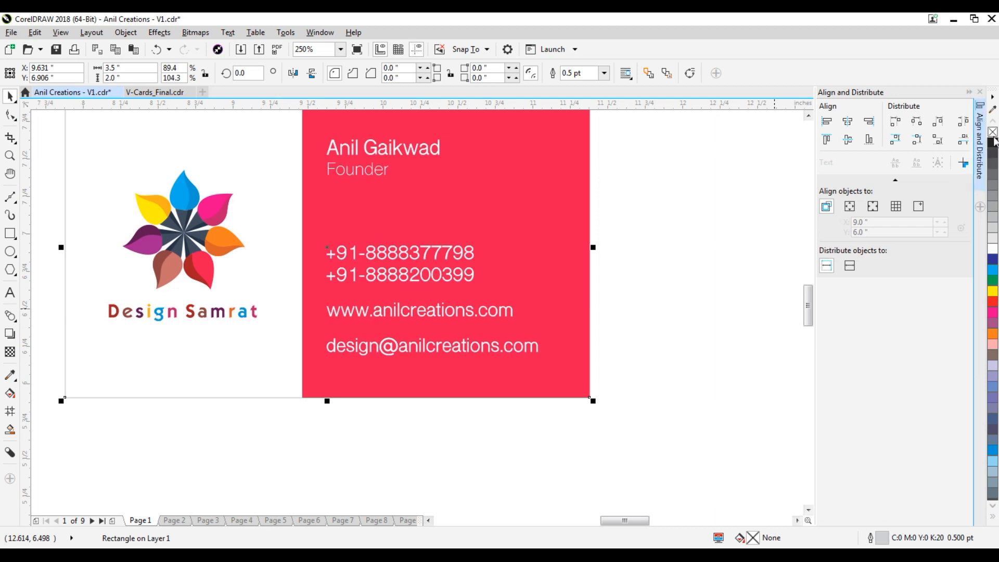
right_click(994, 239)
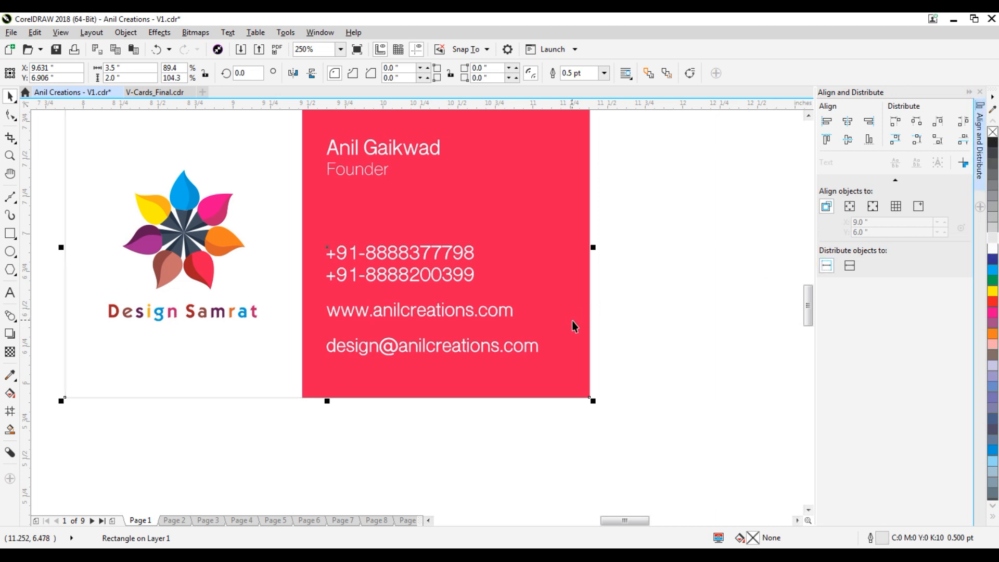
scroll(572, 320, down, 1)
click(647, 268)
drag(639, 174, 664, 272)
click(412, 219)
right_click(993, 218)
click(669, 227)
drag(660, 164, 223, 402)
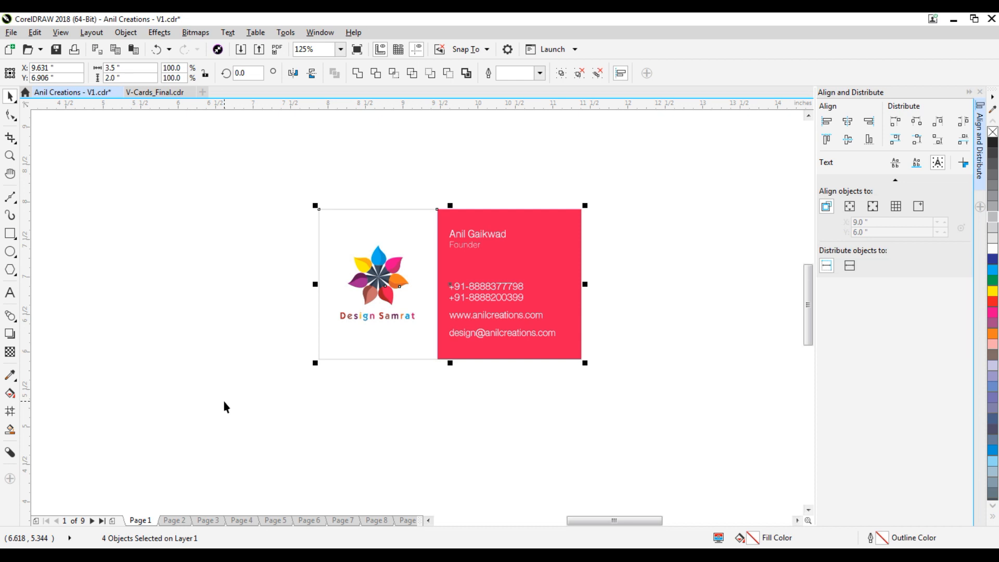
Deselect the card objects and save the business card file with Ctrl+S.
click(642, 325)
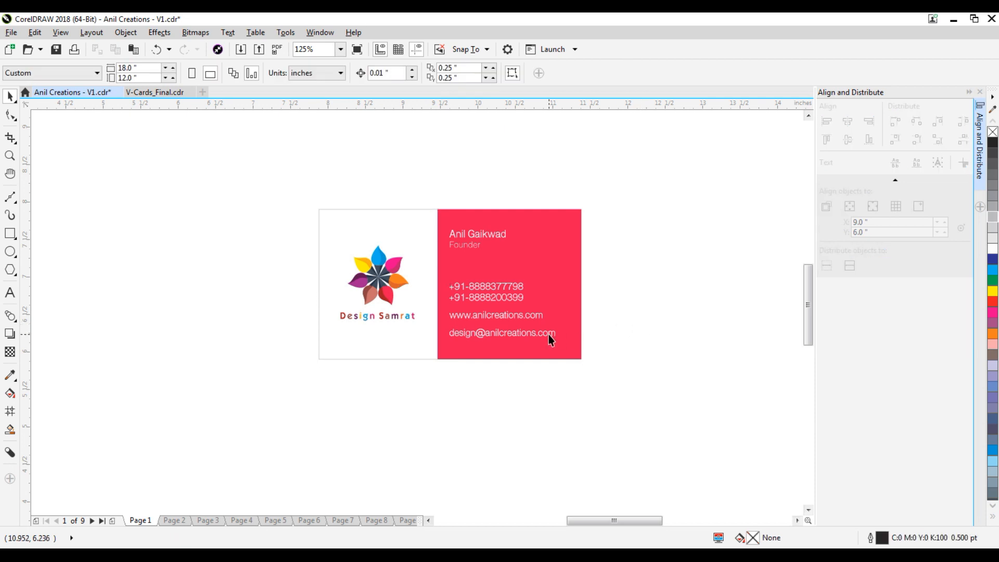
key(ctrl+s)
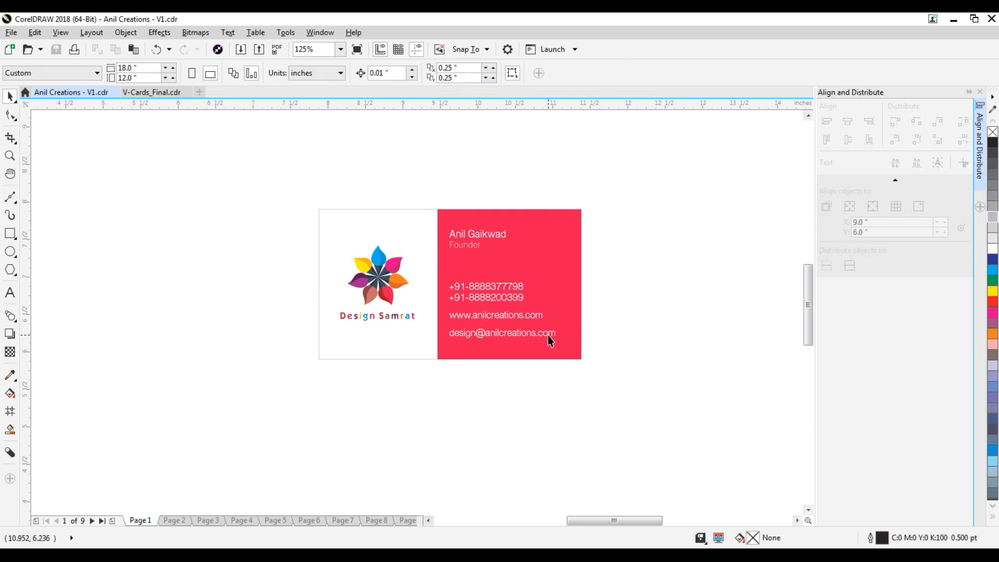
scroll(416, 310, up, 1)
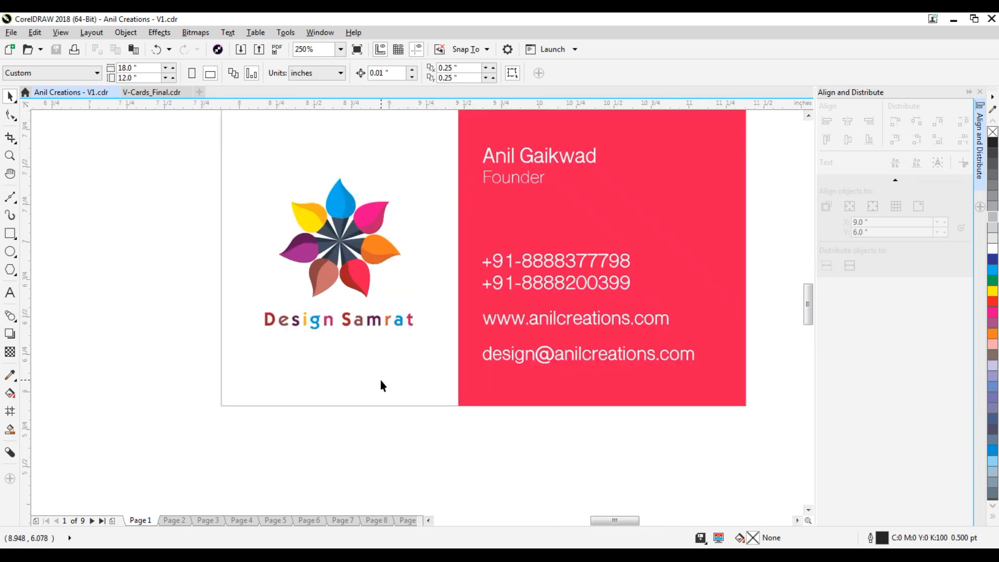
Paste the front card onto the page and make its tagline text black.
scroll(380, 381, down, 1)
click(420, 349)
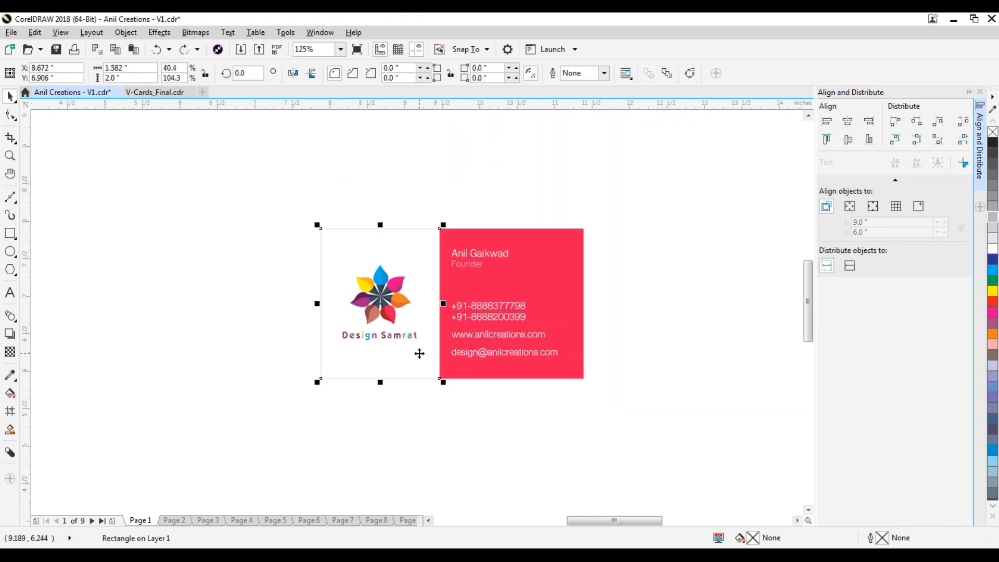
key(ctrl+v)
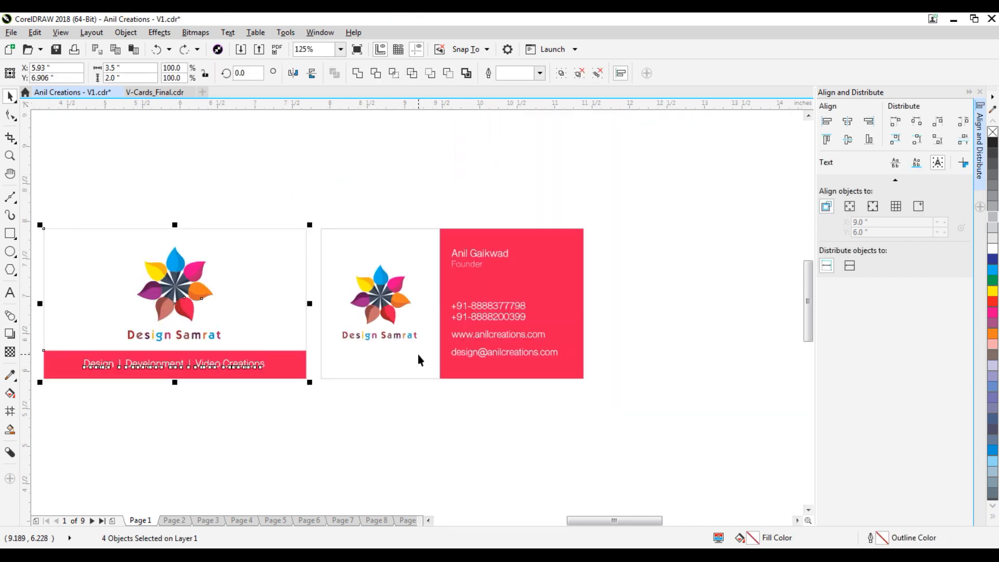
click(428, 411)
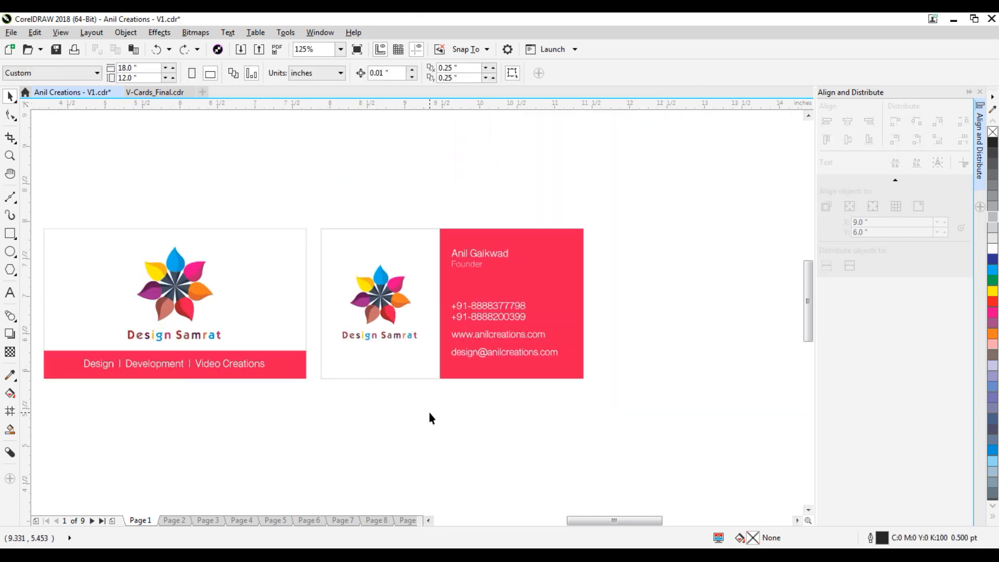
click(194, 363)
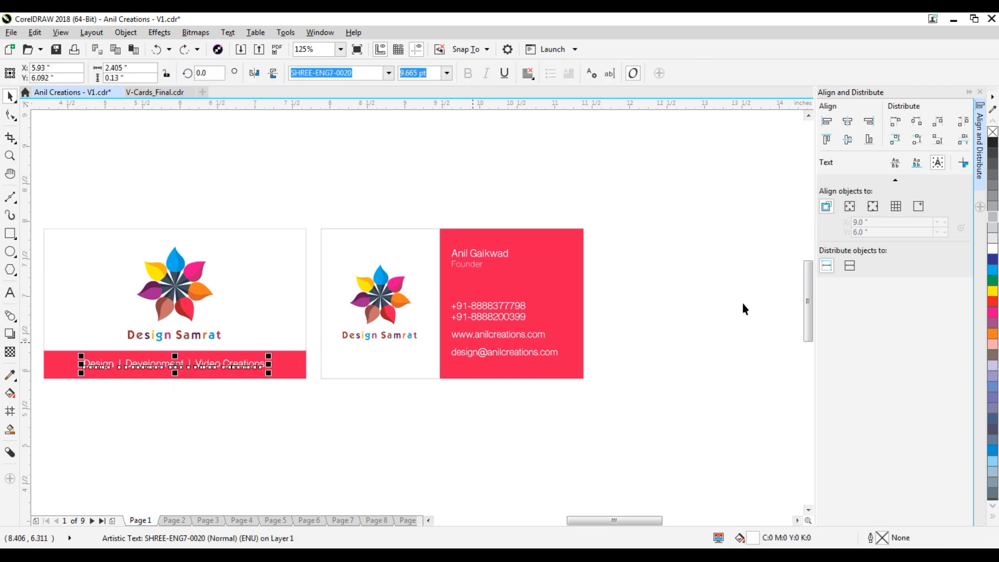
click(992, 142)
Copy the tagline onto the back card, shrink it, and place it under the Design Samrat logo.
drag(175, 372, 429, 362)
scroll(381, 350, up, 2)
scroll(385, 351, down, 1)
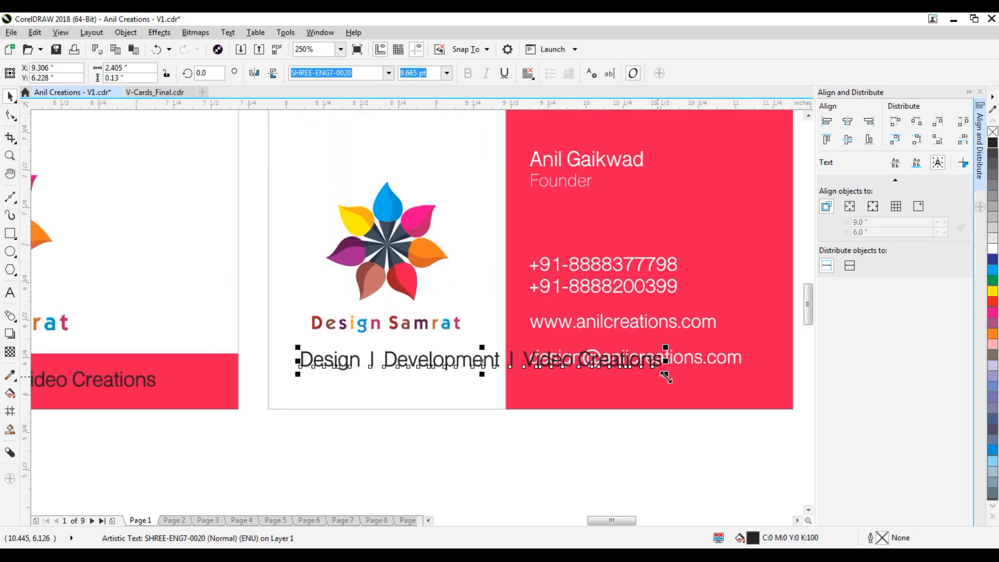
drag(666, 373, 501, 381)
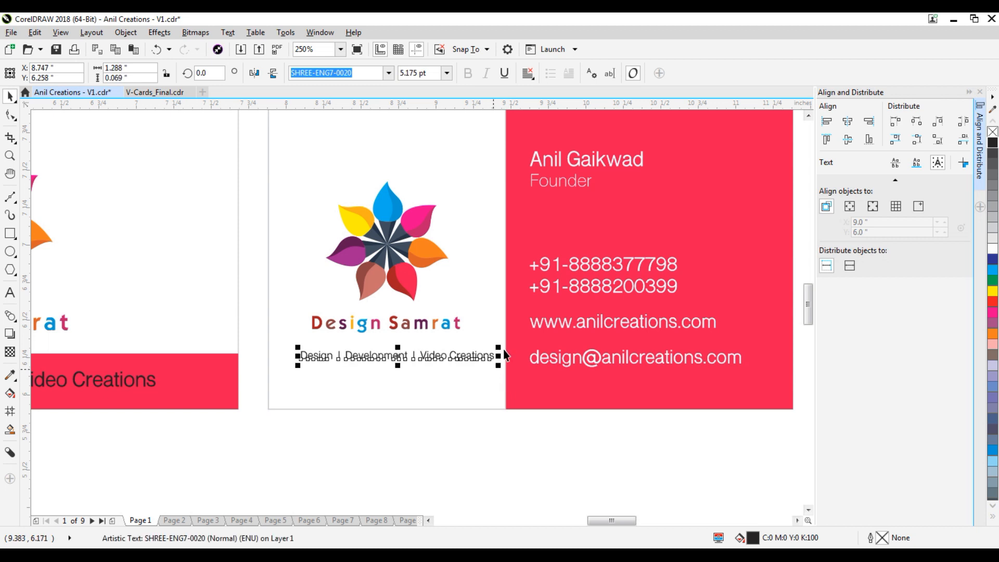
scroll(405, 366, up, 2)
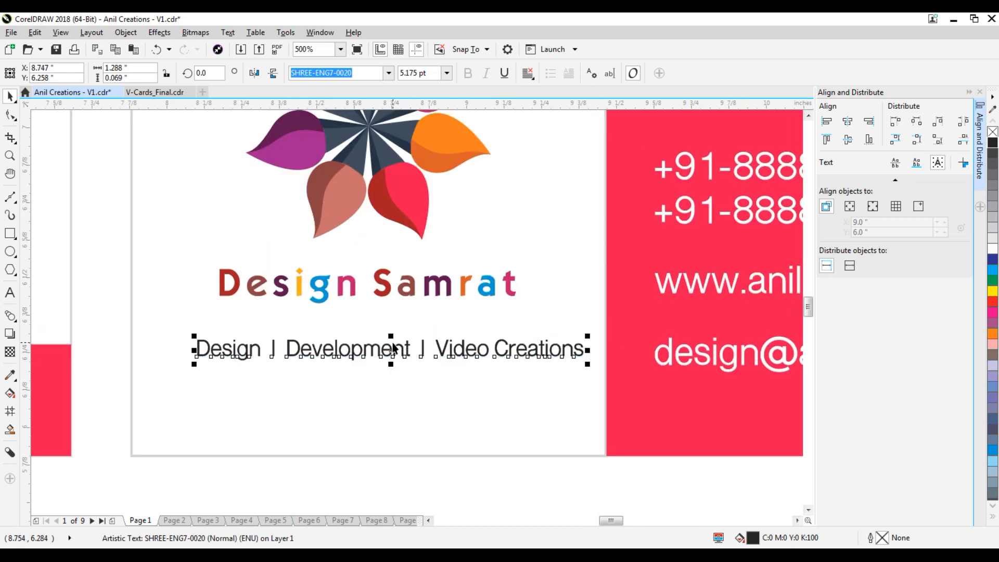
drag(391, 350, 376, 328)
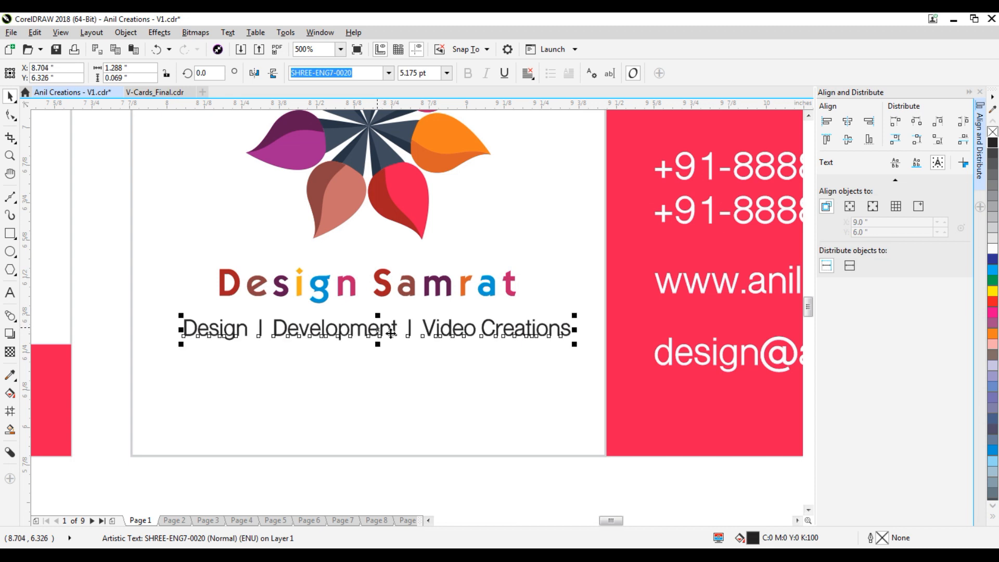
Set the back card tagline's font size to 5.5 pt.
triple_click(433, 76)
text(6)
key(Return)
triple_click(430, 74)
text(5.5)
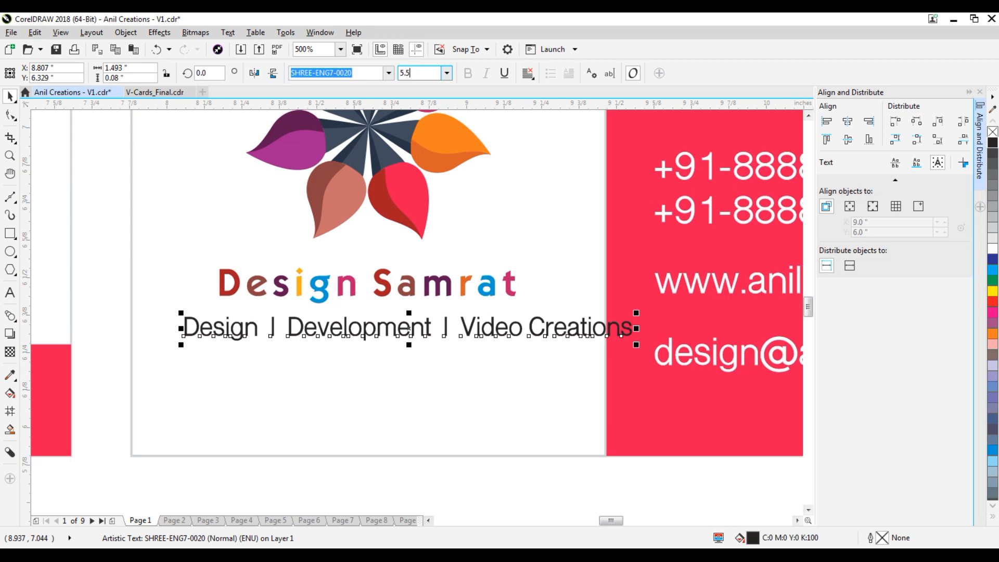
key(Return)
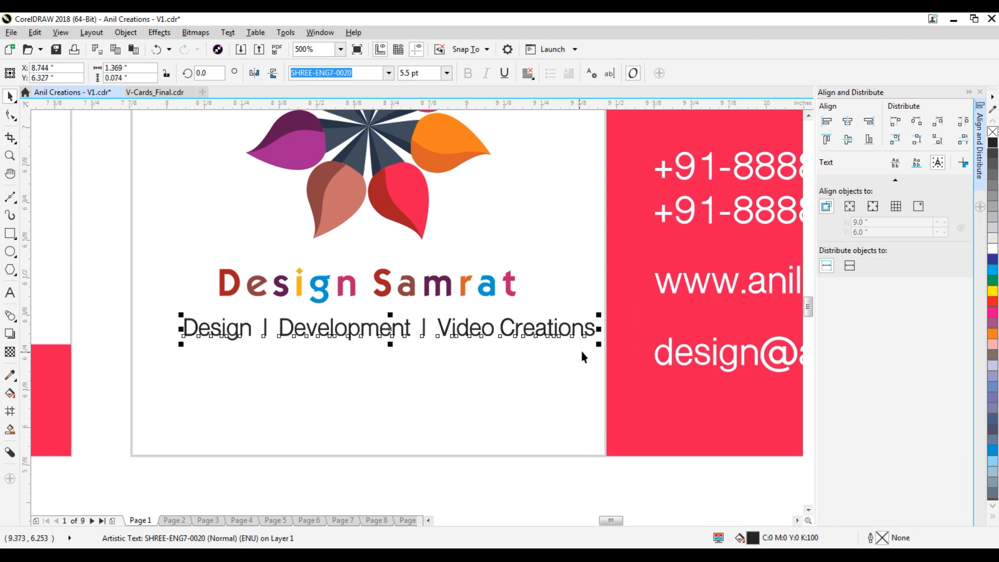
Delete the extra spaces around the | separators in the tagline text.
scroll(492, 363, down, 2)
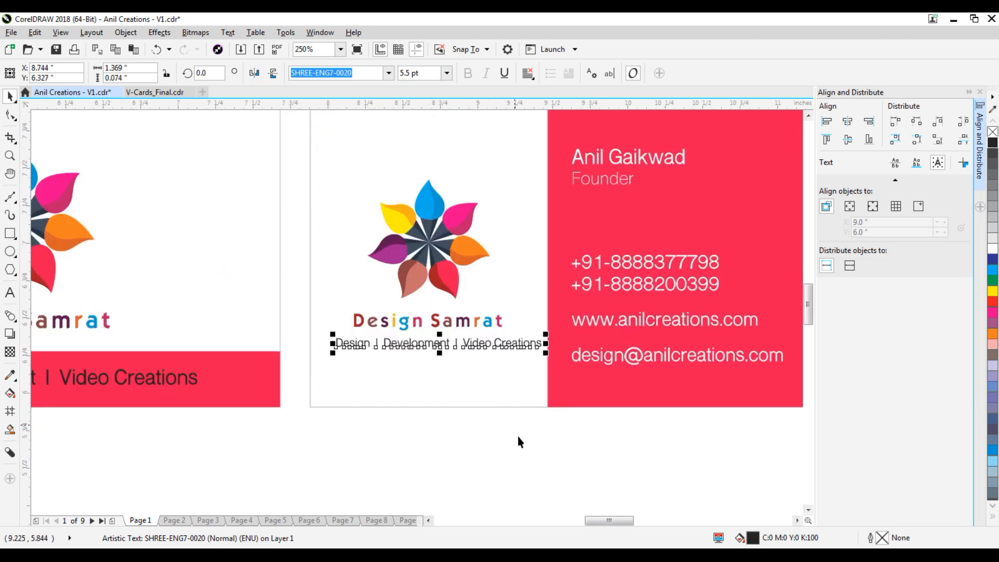
click(505, 419)
scroll(456, 342, up, 1)
click(465, 342)
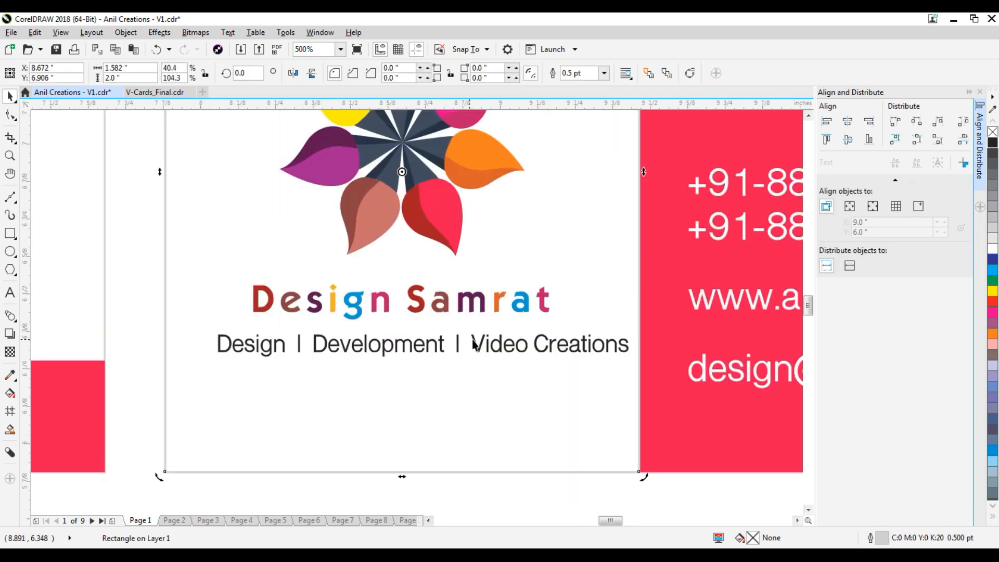
double_click(476, 342)
key(BackSpace)
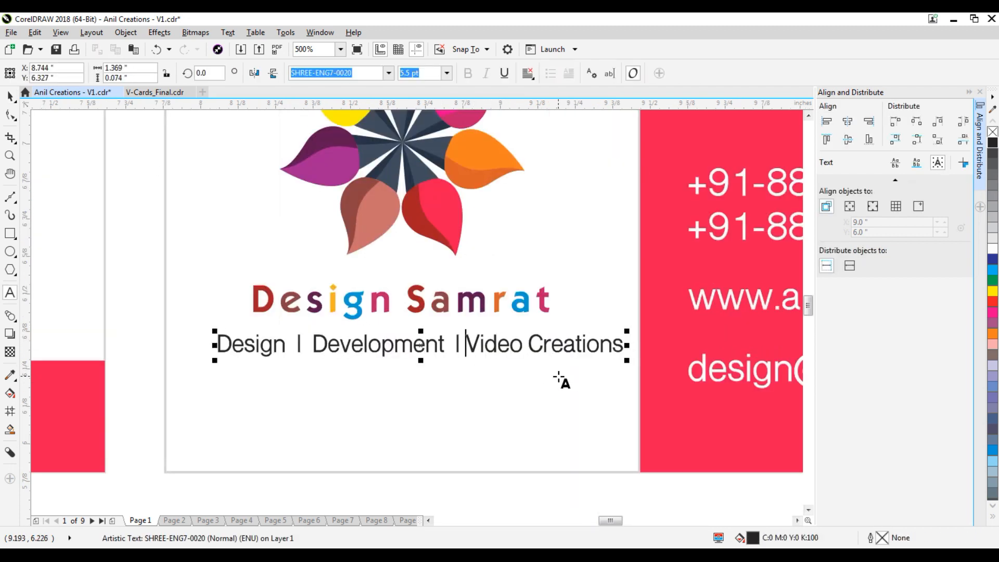
key(Left)
key(BackSpace)
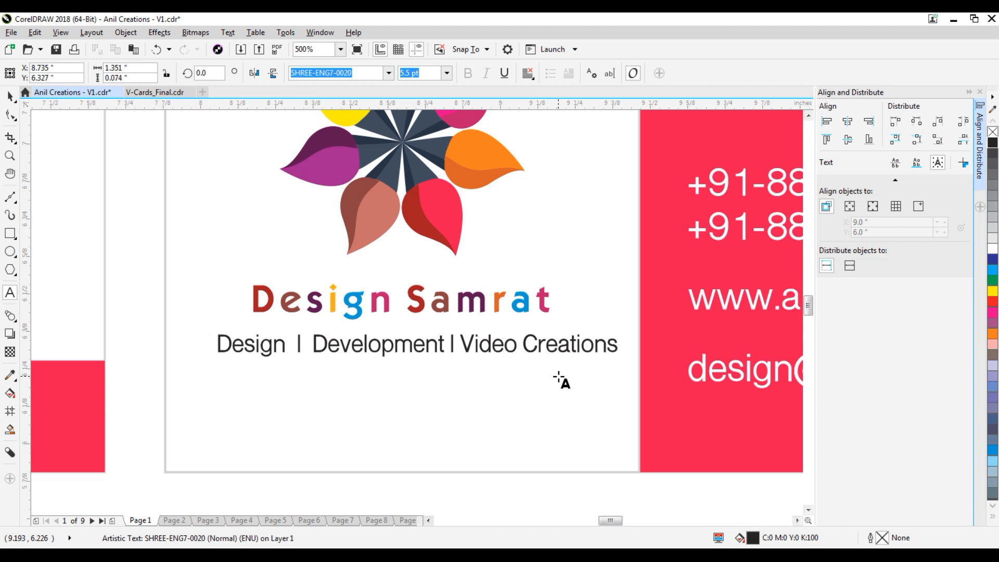
key(Left)
key(Left)
key(Left)
key(Left)
key(Left)
key(Left)
key(Left)
key(Left)
key(Left)
key(Left)
key(Left)
key(Left)
key(Left)
key(Right)
key(Right)
key(BackSpace)
key(Left)
key(BackSpace)
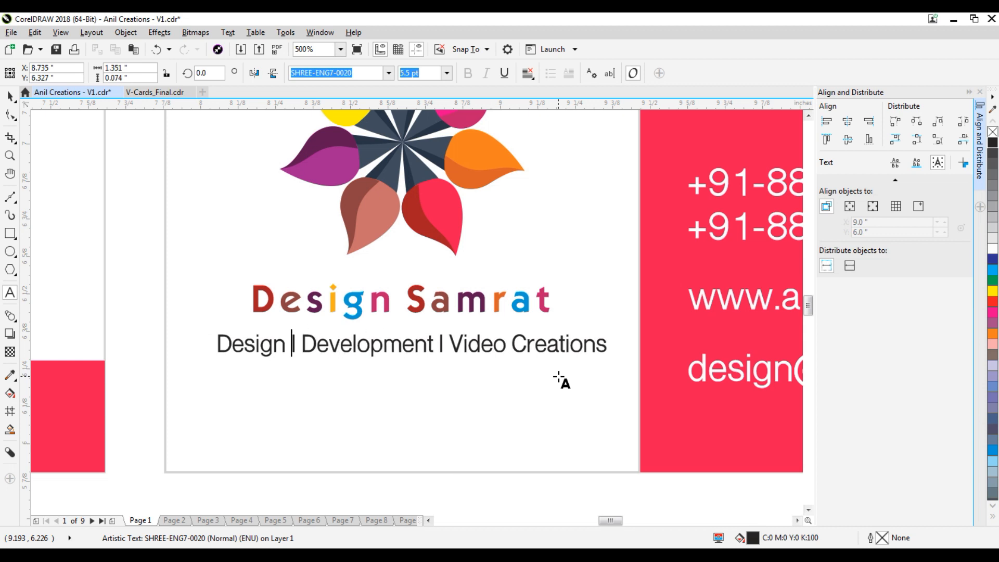
key(Escape)
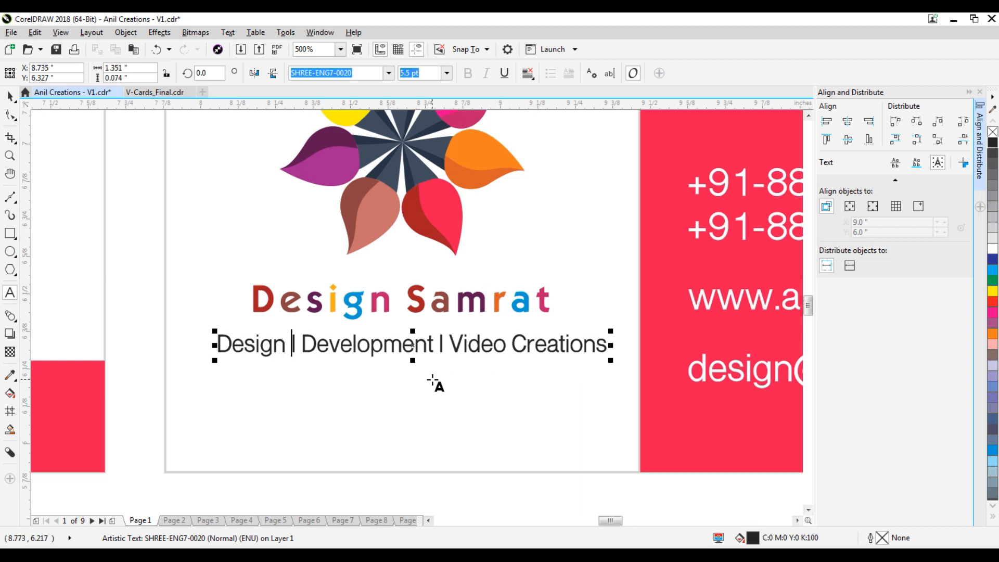
Tint both '|' separators in the tagline light grey.
scroll(471, 413, down, 1)
scroll(401, 399, up, 3)
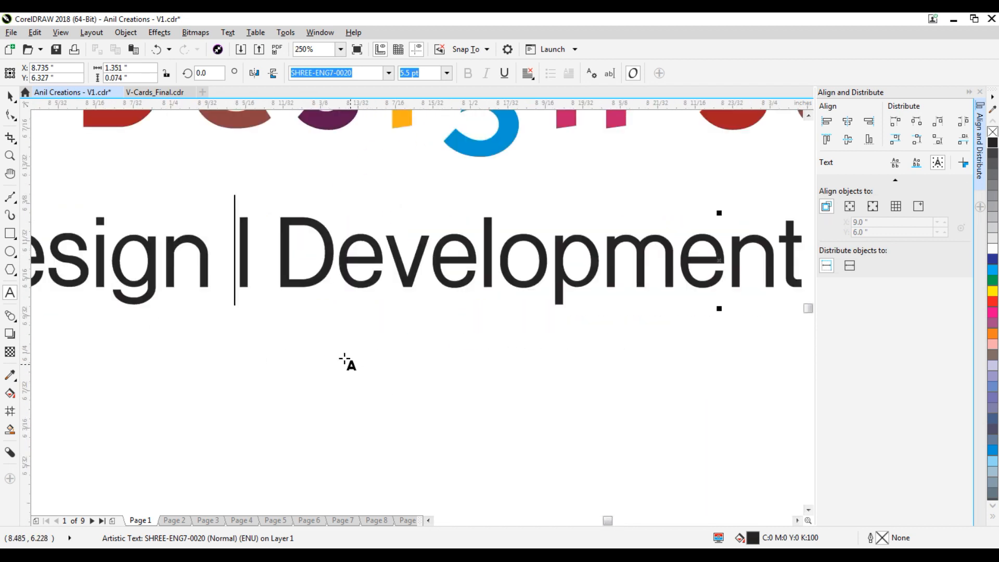
drag(212, 251, 273, 253)
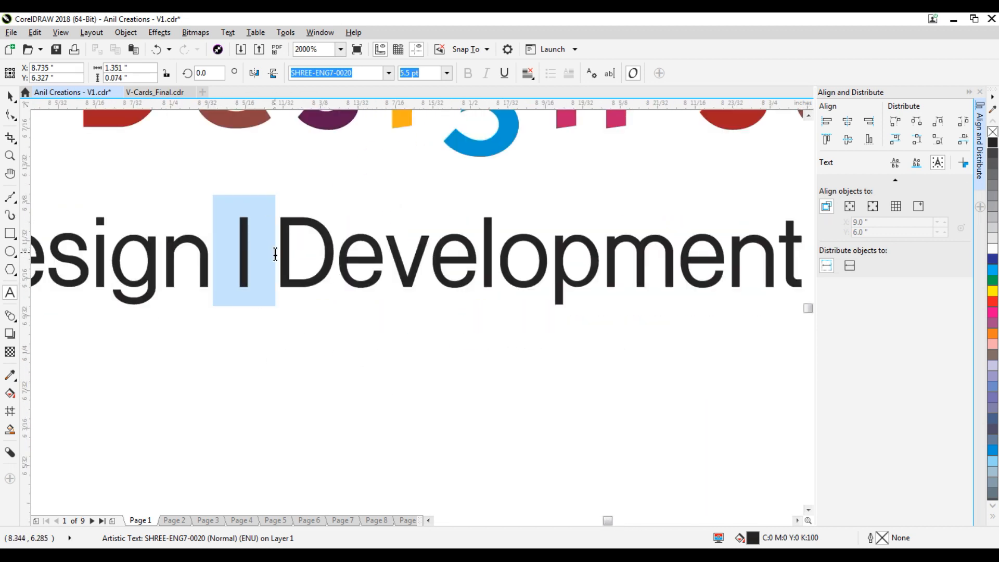
click(992, 227)
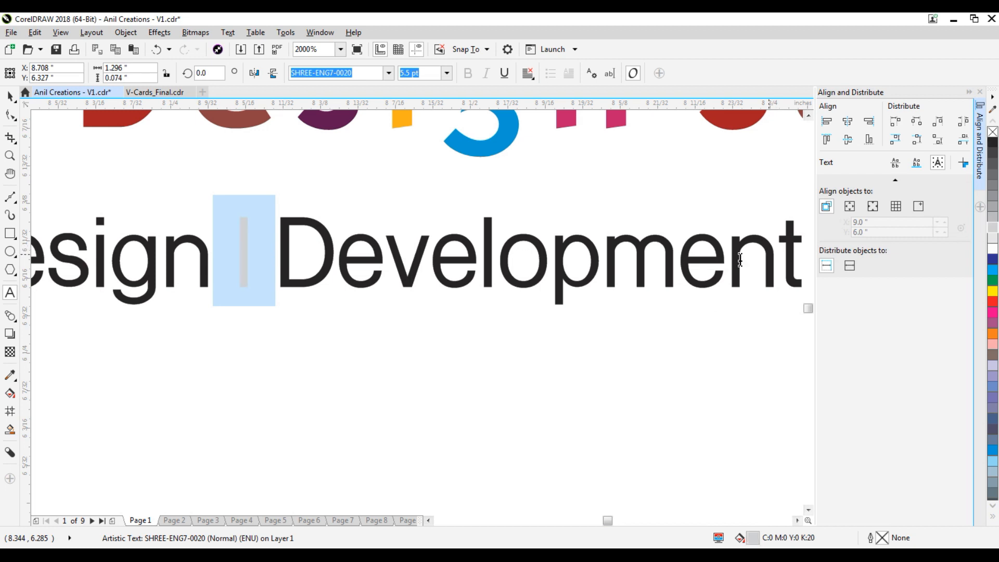
scroll(598, 271, down, 3)
scroll(566, 269, up, 2)
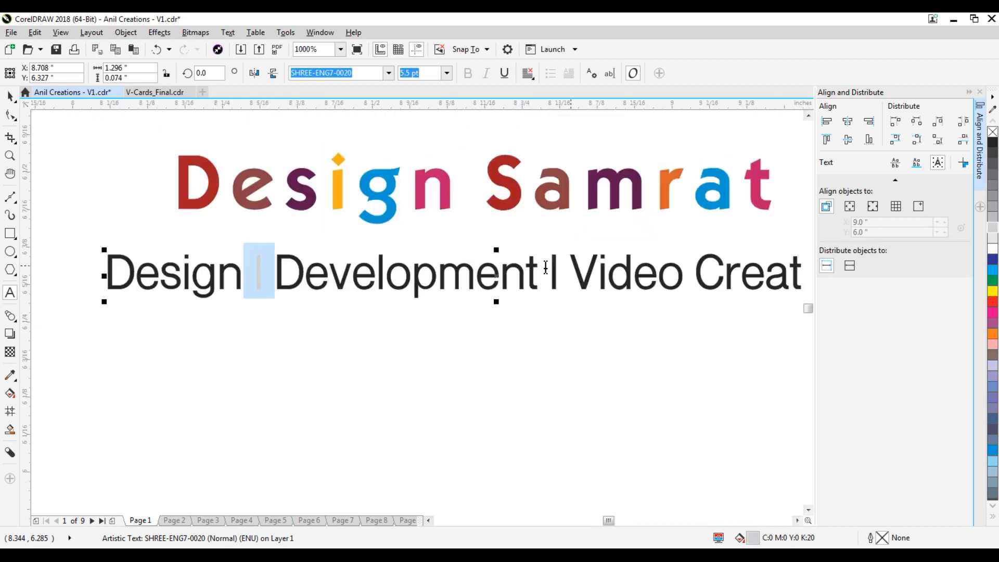
drag(539, 263, 569, 267)
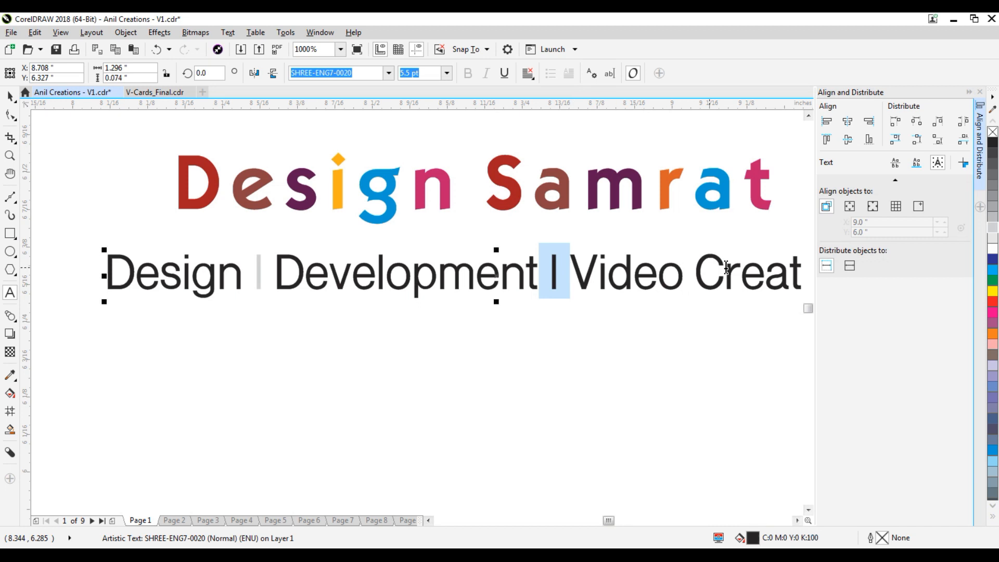
click(992, 227)
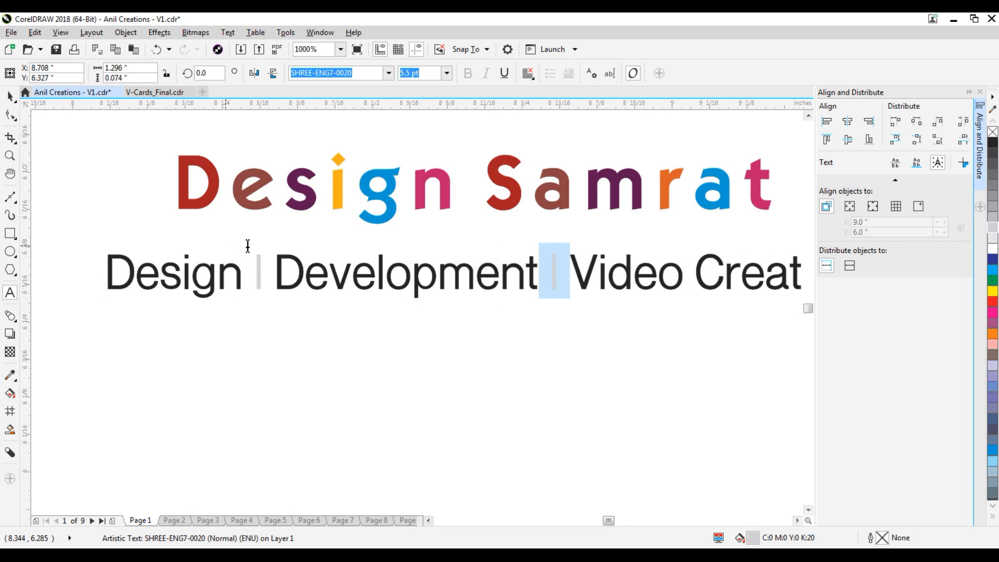
Darken both separators to a matching mid grey and return to the Pick tool.
click(993, 186)
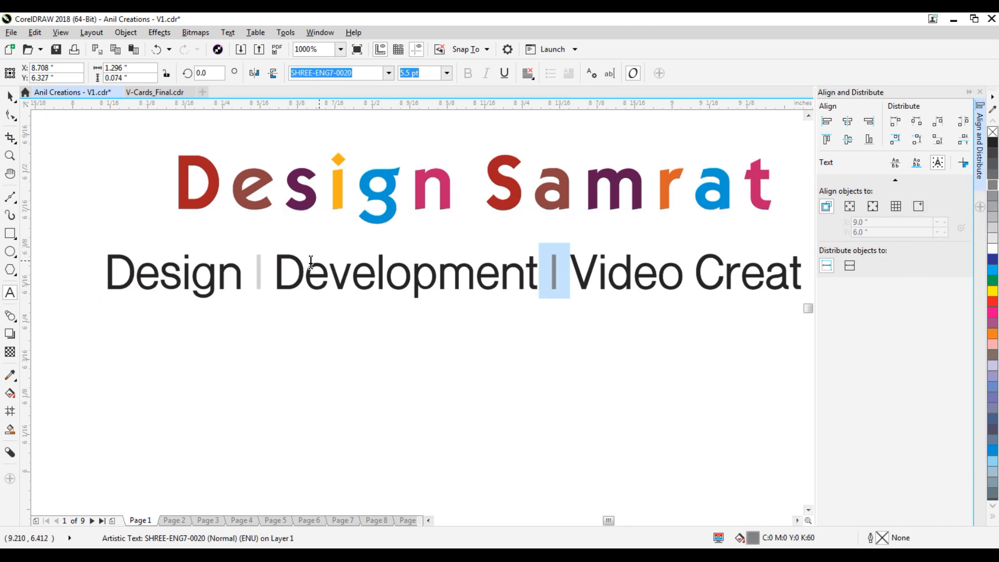
drag(241, 265, 286, 269)
click(991, 179)
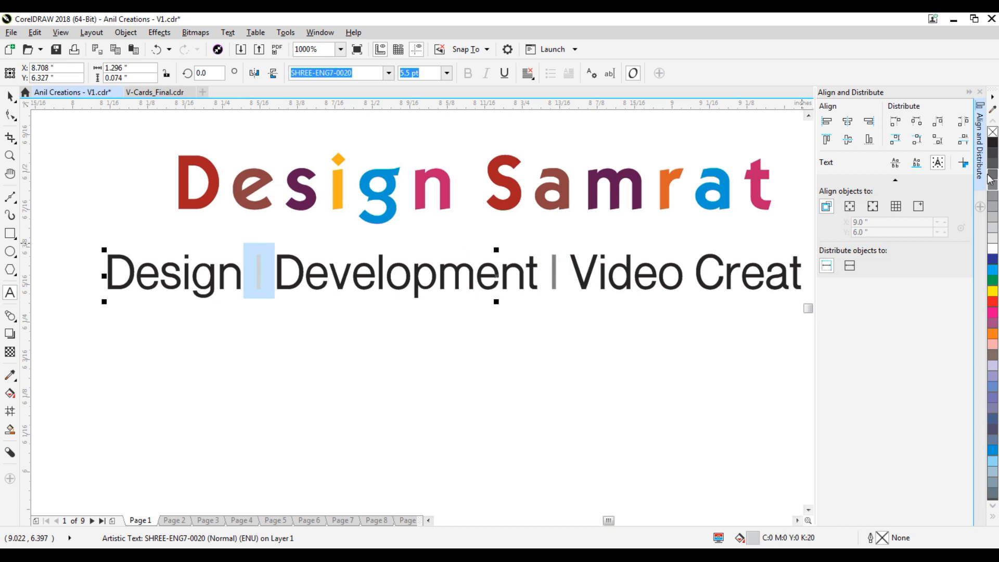
click(994, 178)
click(9, 96)
scroll(435, 281, down, 2)
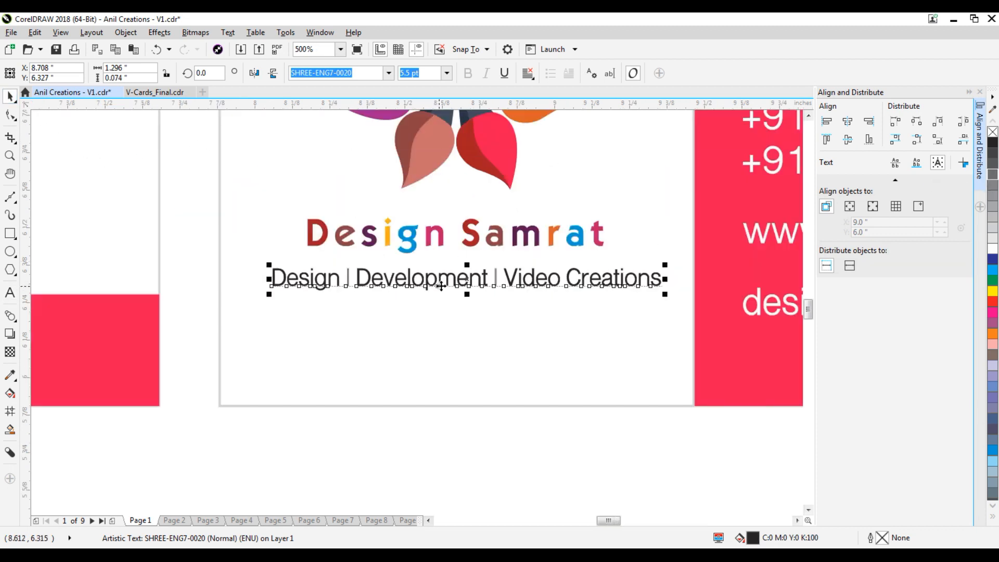
click(544, 434)
scroll(537, 434, down, 2)
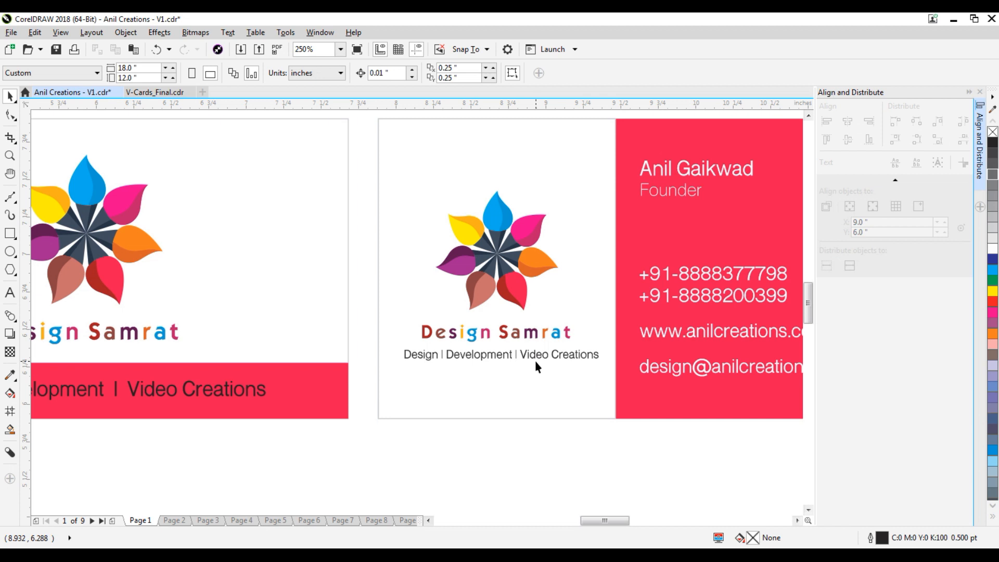
scroll(524, 350, down, 4)
scroll(500, 315, up, 2)
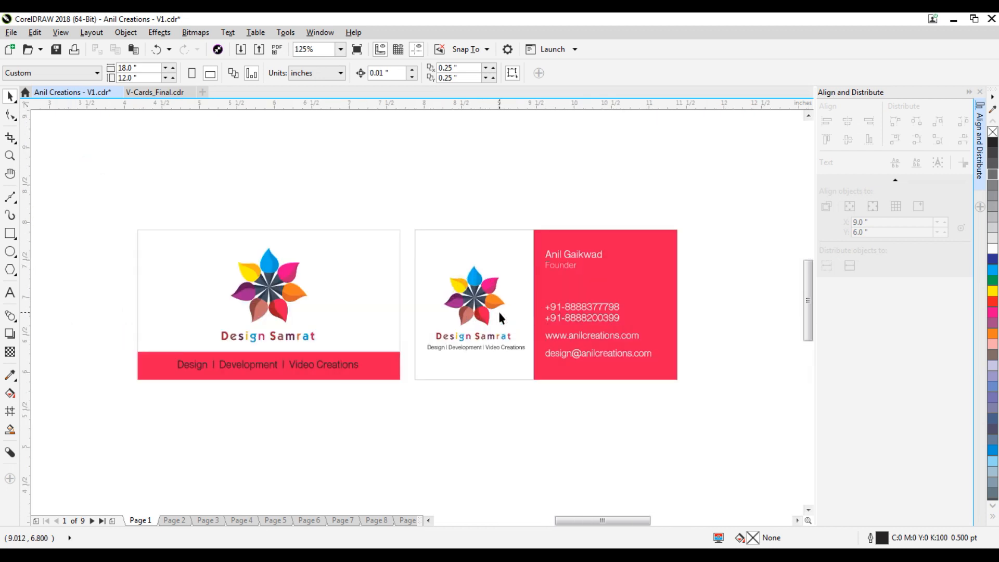
Delete the front card from the page.
scroll(624, 260, up, 2)
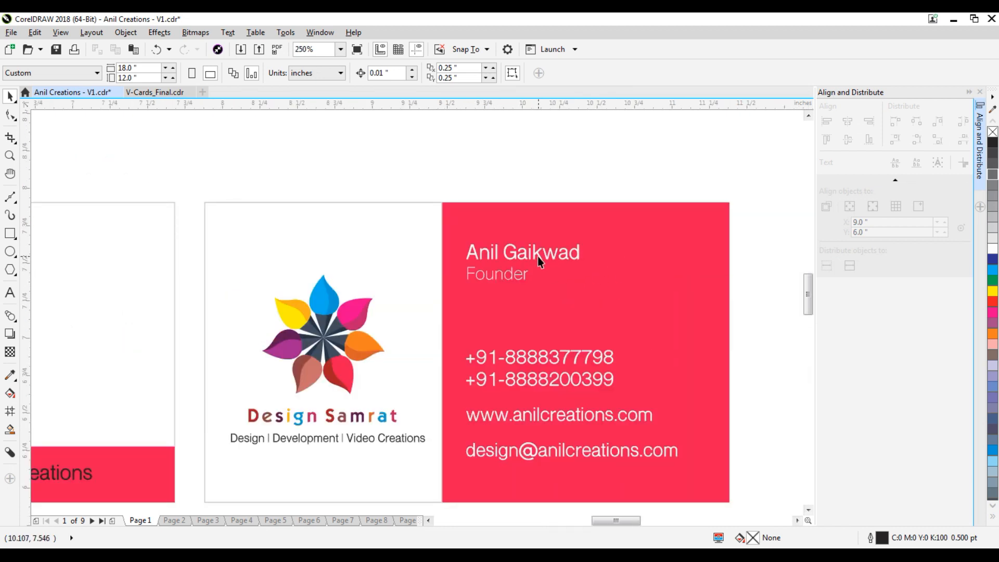
scroll(538, 256, down, 2)
click(312, 262)
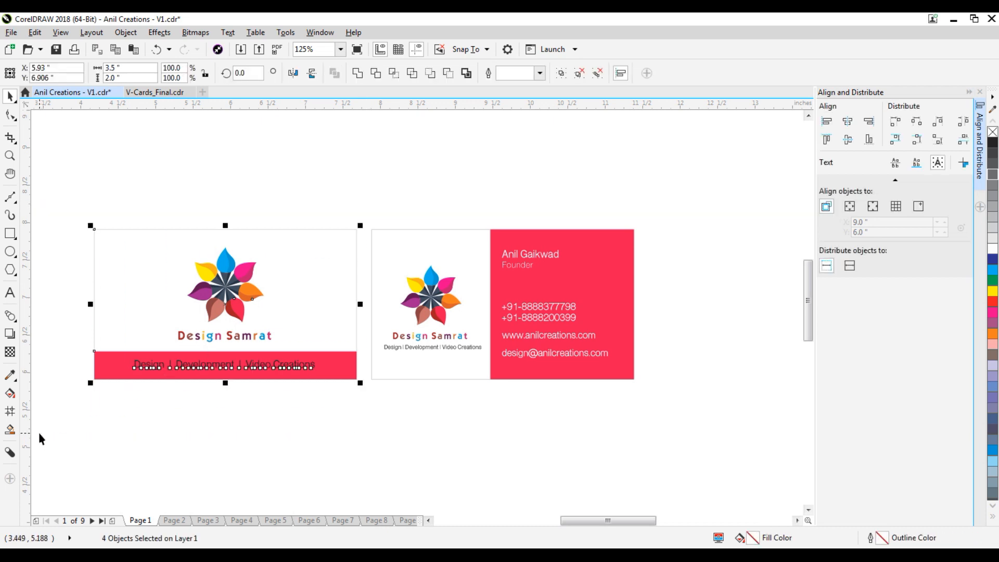
key(Delete)
Nudge all the contact text on the red panel slightly right.
scroll(597, 283, up, 2)
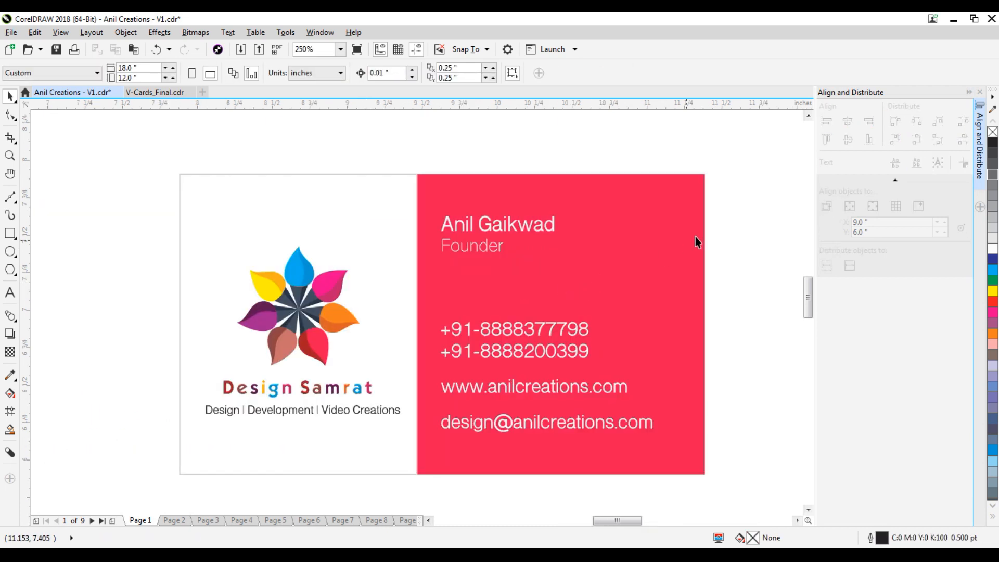
click(564, 329)
ctrl+click(564, 325)
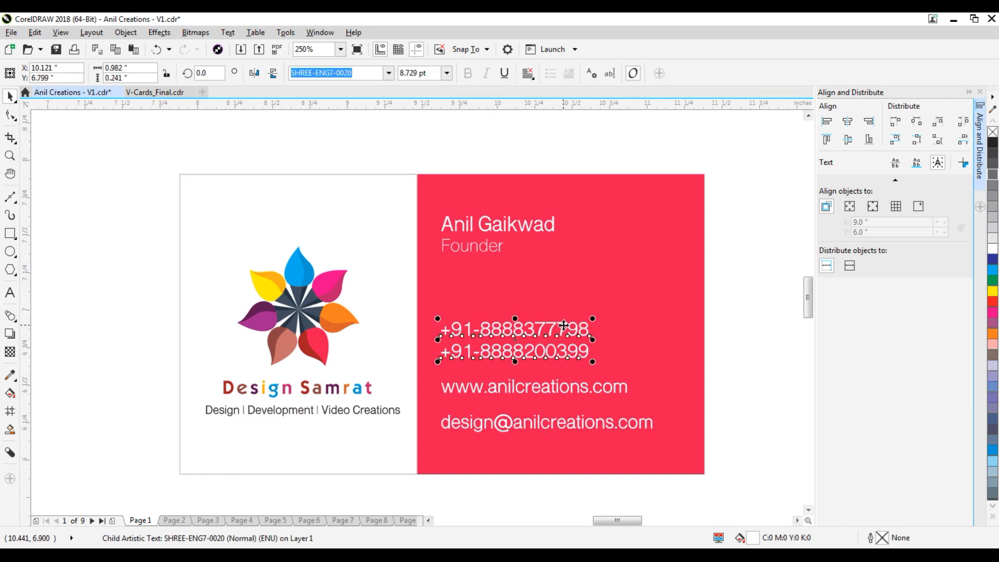
click(731, 262)
drag(743, 184, 436, 454)
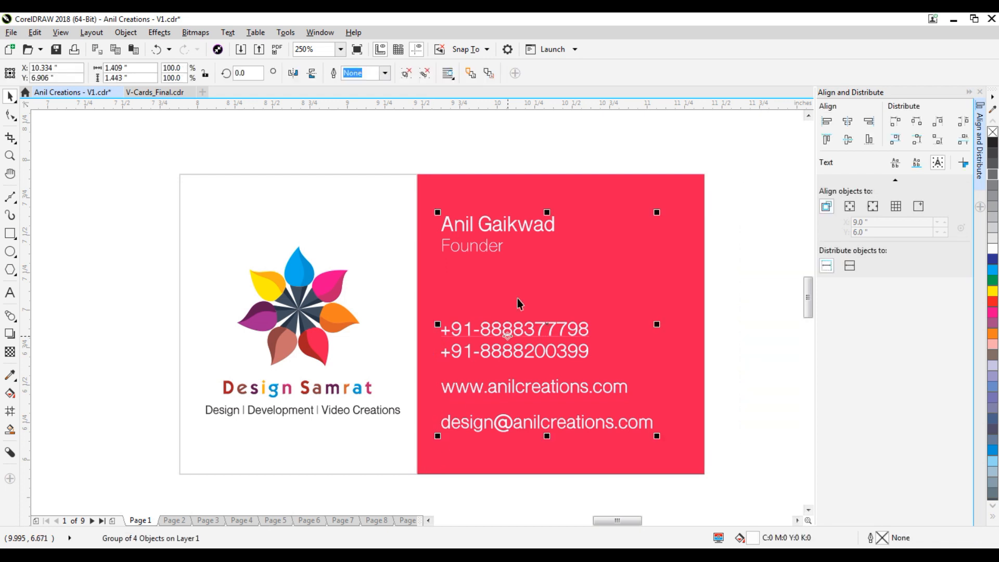
drag(536, 229, 547, 232)
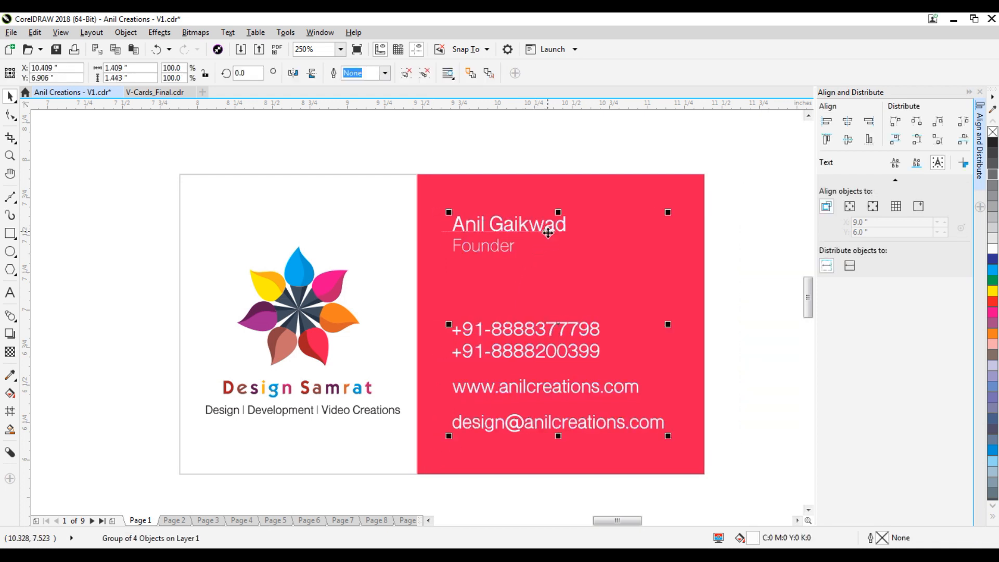
click(731, 298)
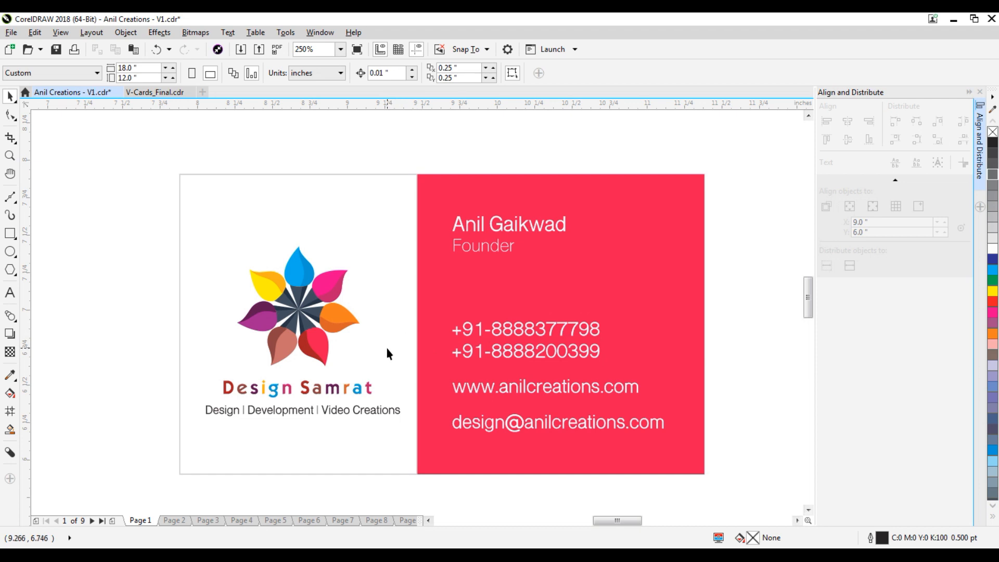
Narrow the red panel from its left edge and widen the white panel to meet it.
click(435, 311)
drag(415, 324, 430, 325)
click(399, 291)
click(326, 290)
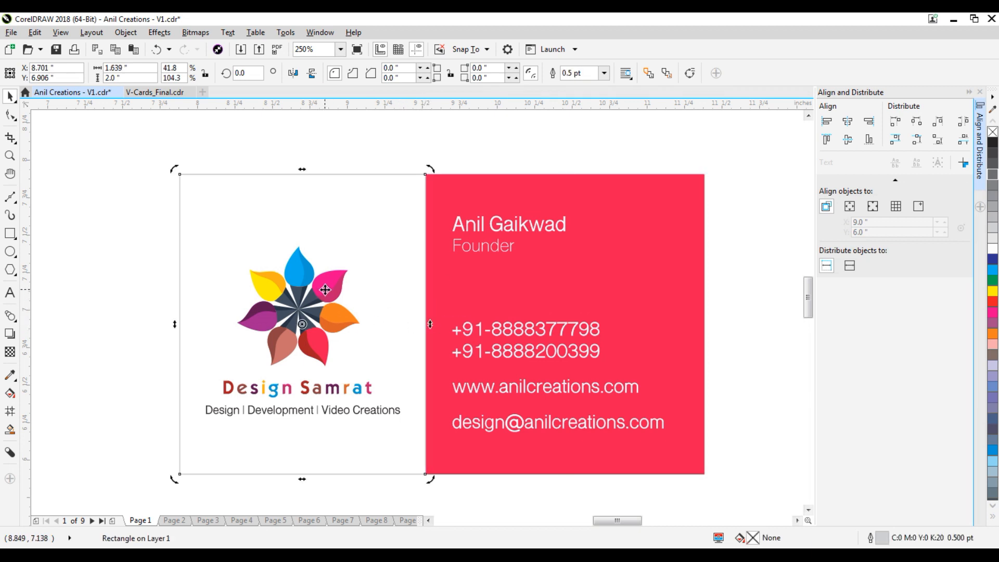
Shift the logo and tagline slightly right and move the flower logo up a little.
drag(141, 216, 422, 444)
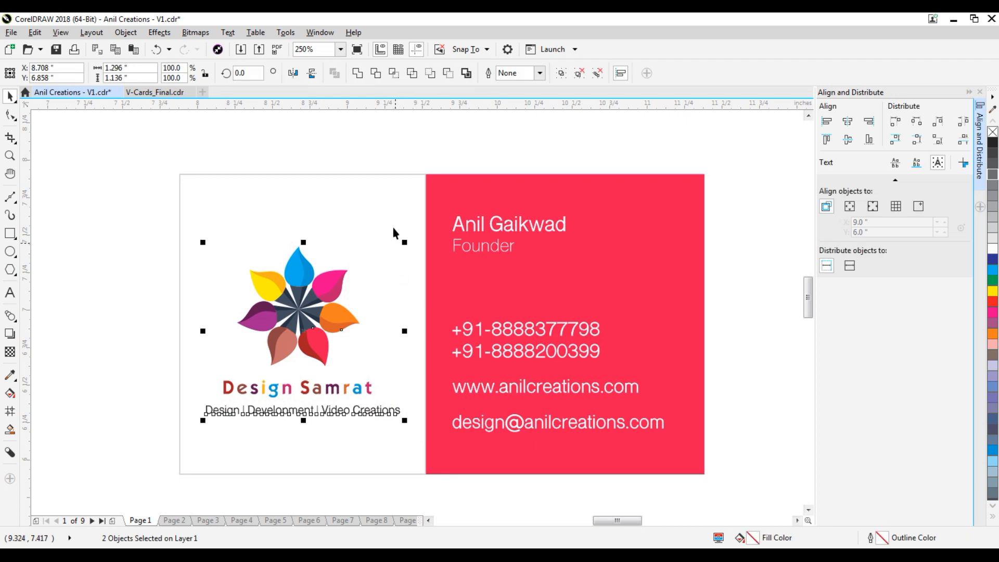
drag(386, 191, 391, 191)
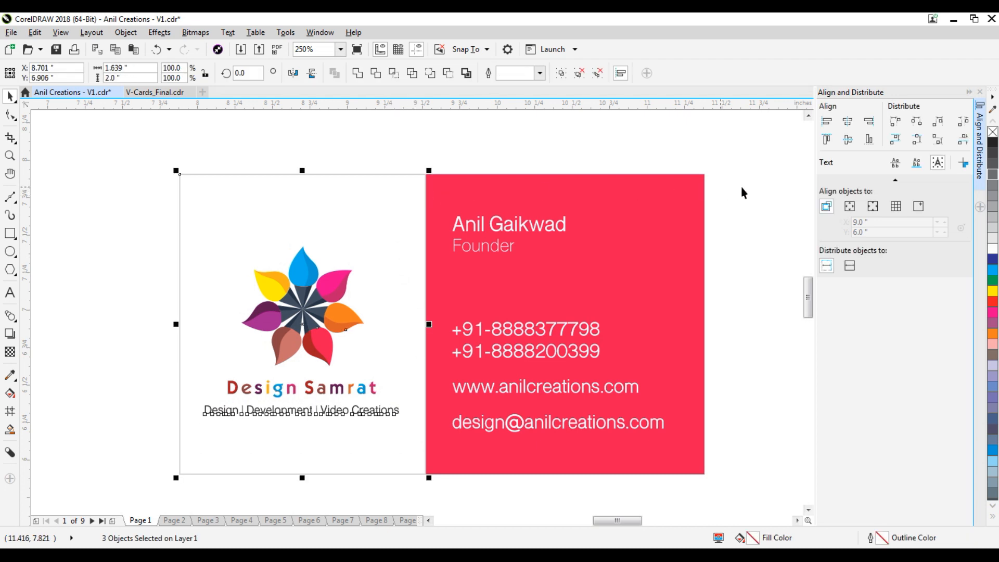
click(769, 171)
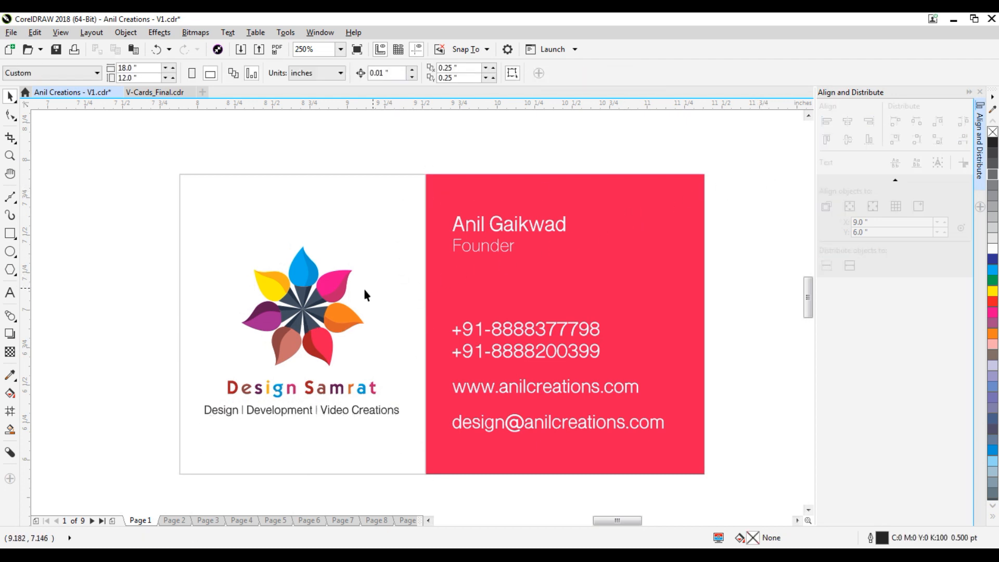
click(306, 295)
drag(306, 294, 307, 294)
click(162, 335)
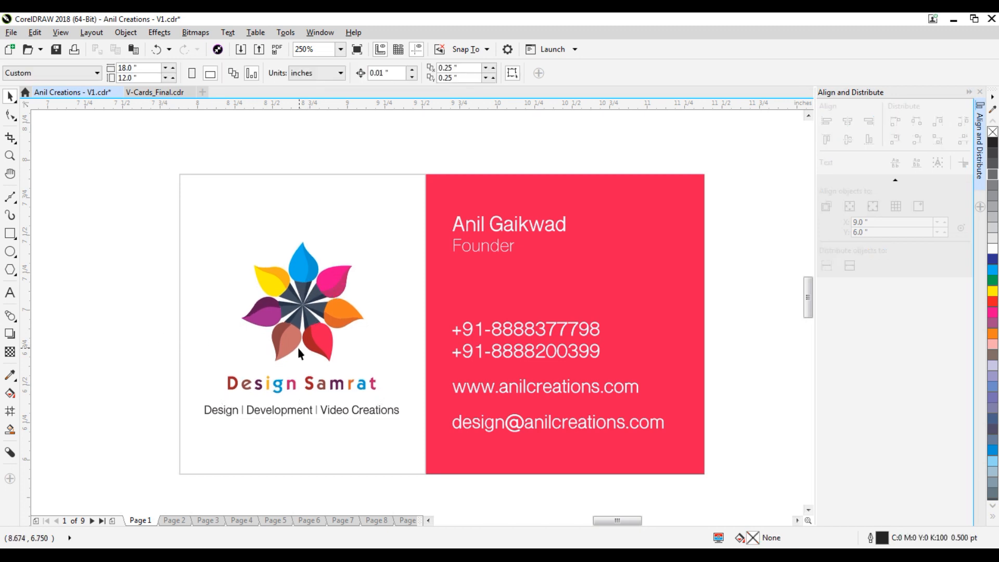
scroll(295, 356, down, 2)
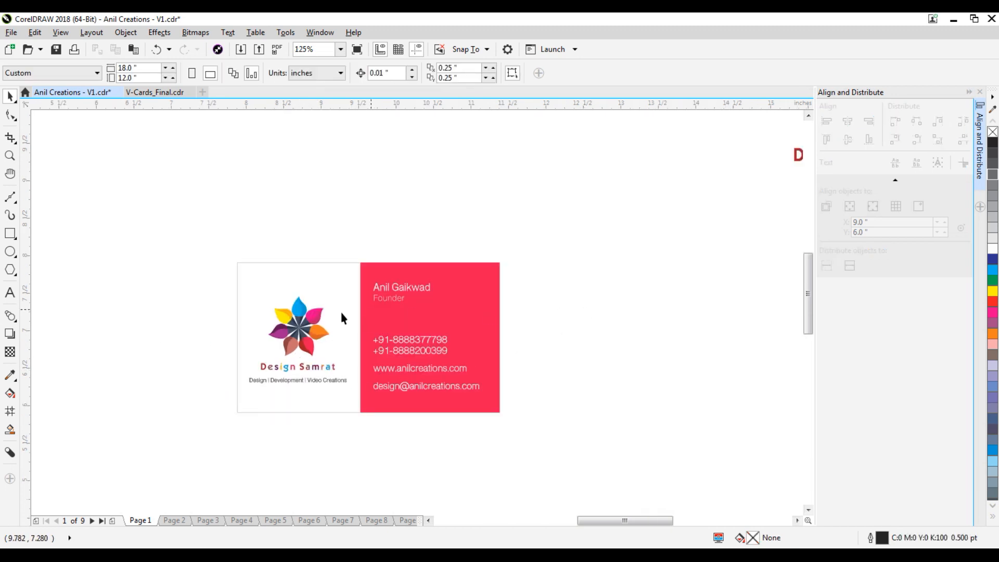
Select the tagline text and highlight the separator after Design.
scroll(241, 361, up, 2)
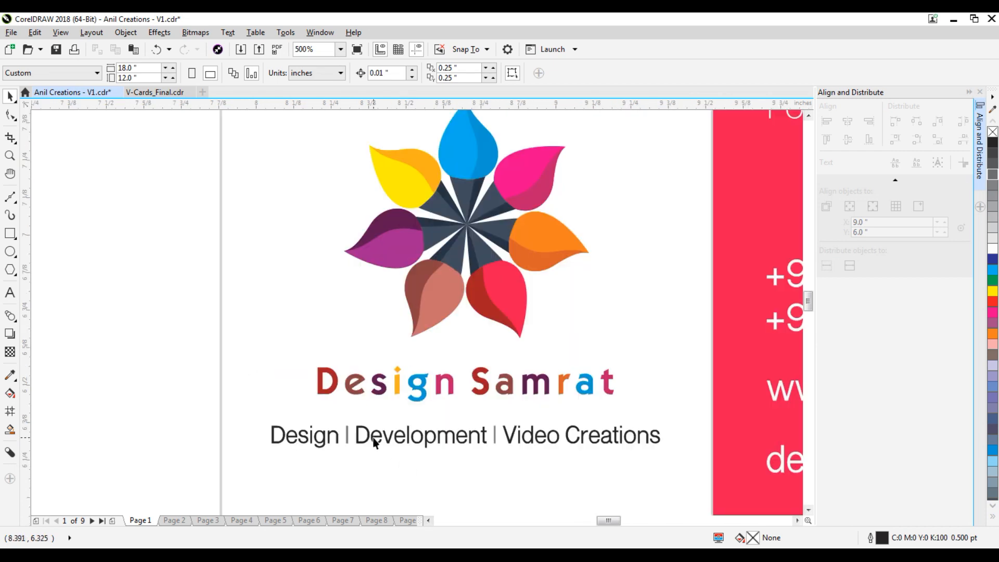
click(375, 439)
click(12, 299)
click(351, 438)
drag(340, 434, 355, 435)
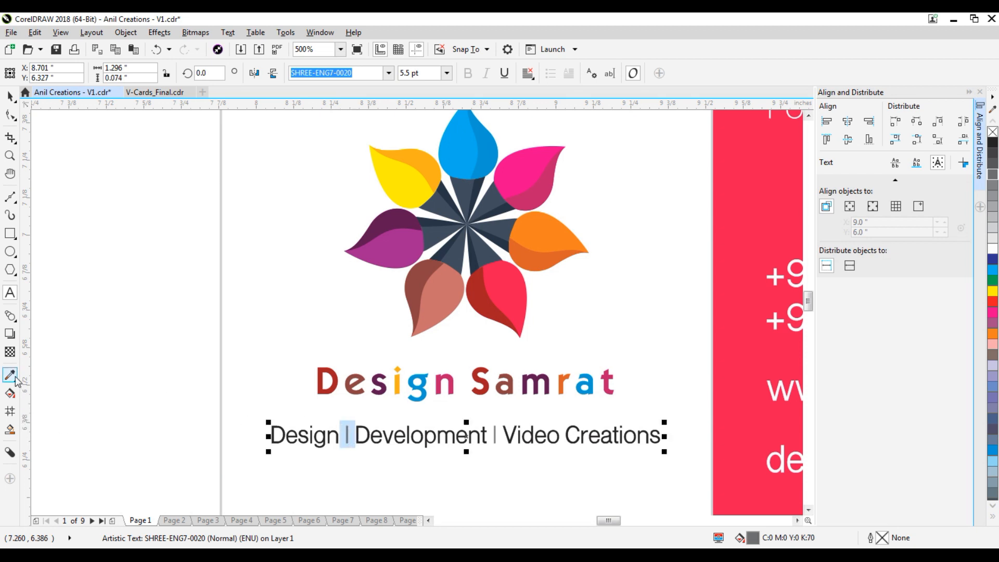
click(10, 375)
click(10, 97)
click(195, 421)
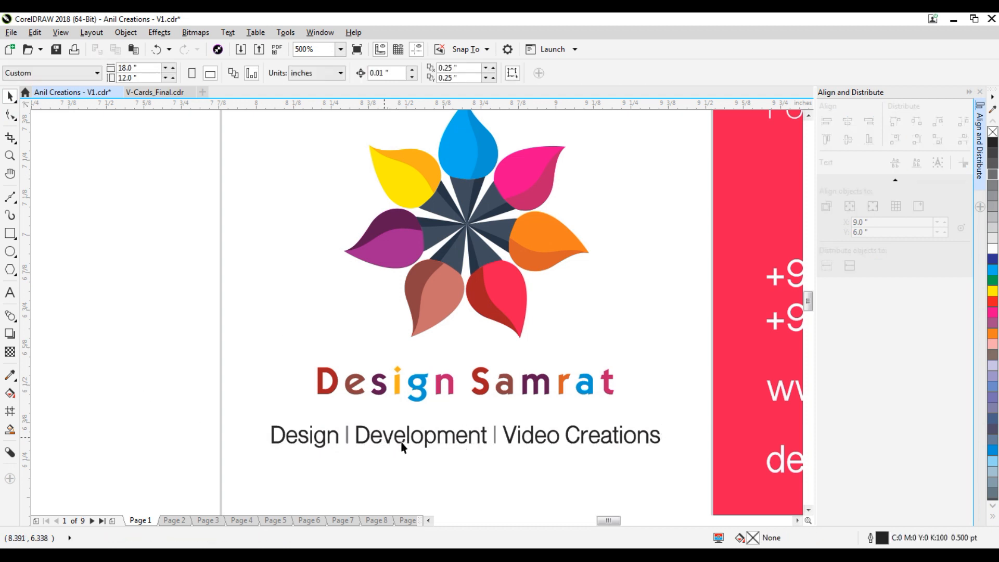
click(414, 436)
click(407, 439)
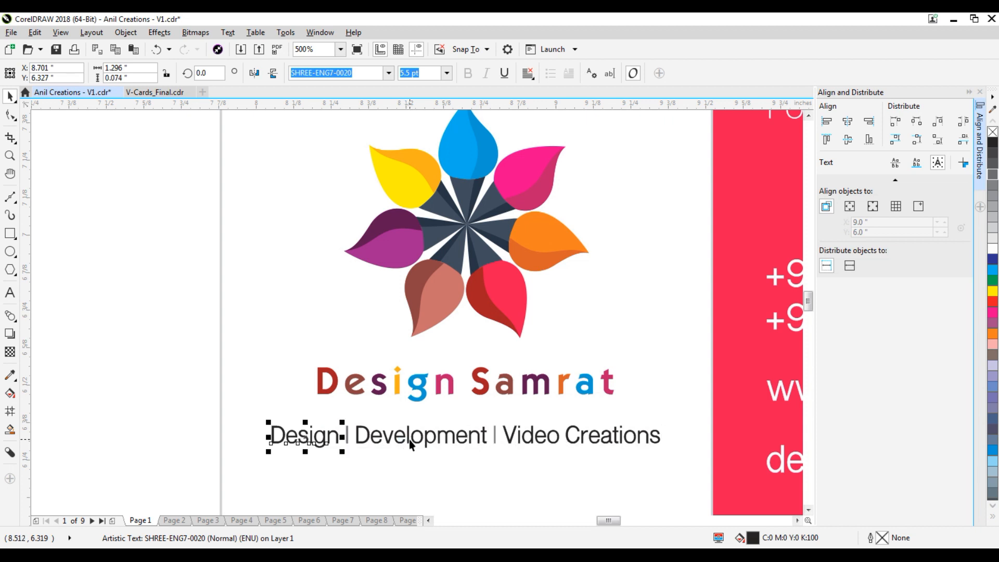
scroll(409, 439, up, 2)
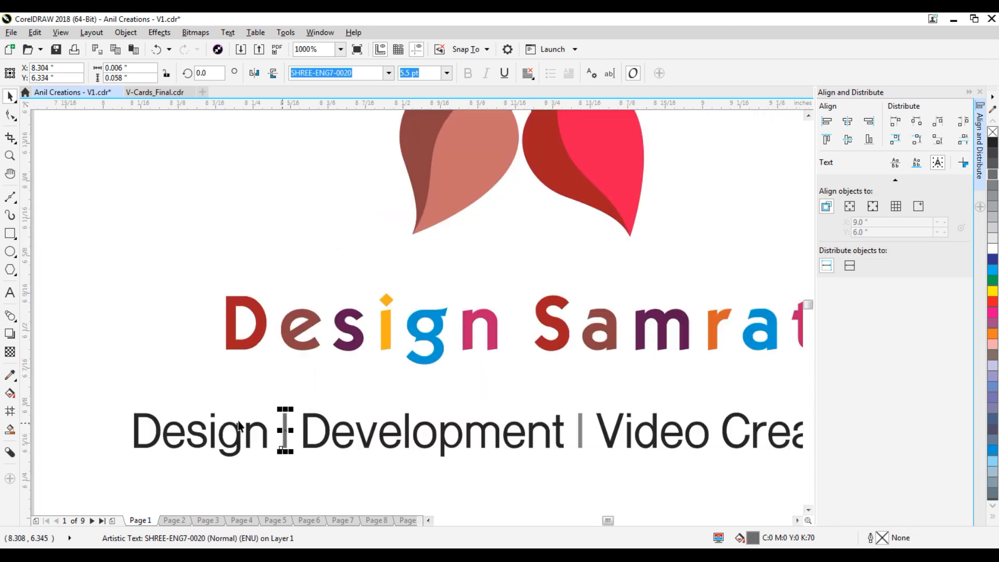
Sample the logo's orange petal with the Color Eyedropper and paint the first separator orange.
key(i)
scroll(445, 370, down, 2)
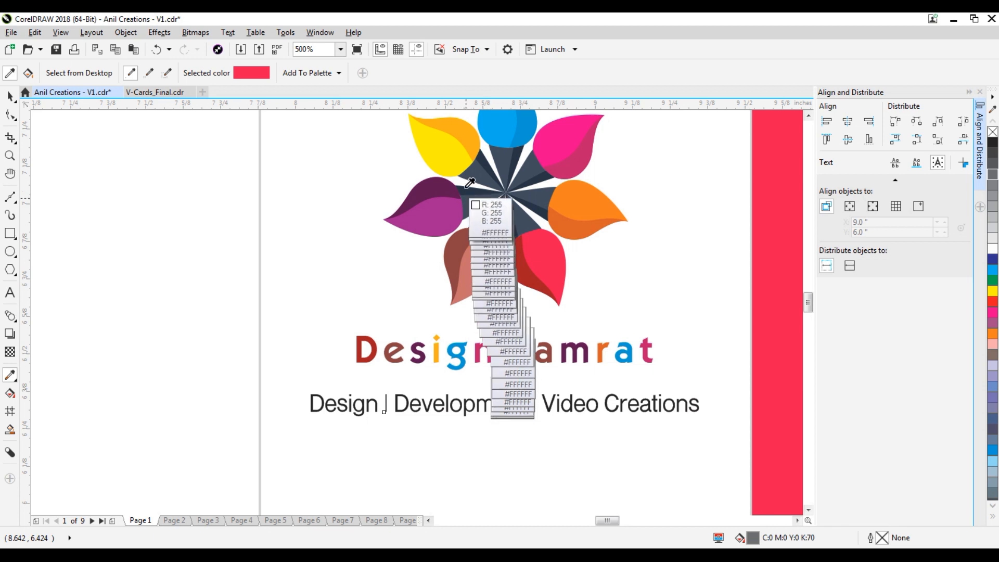
click(460, 157)
scroll(384, 408, up, 4)
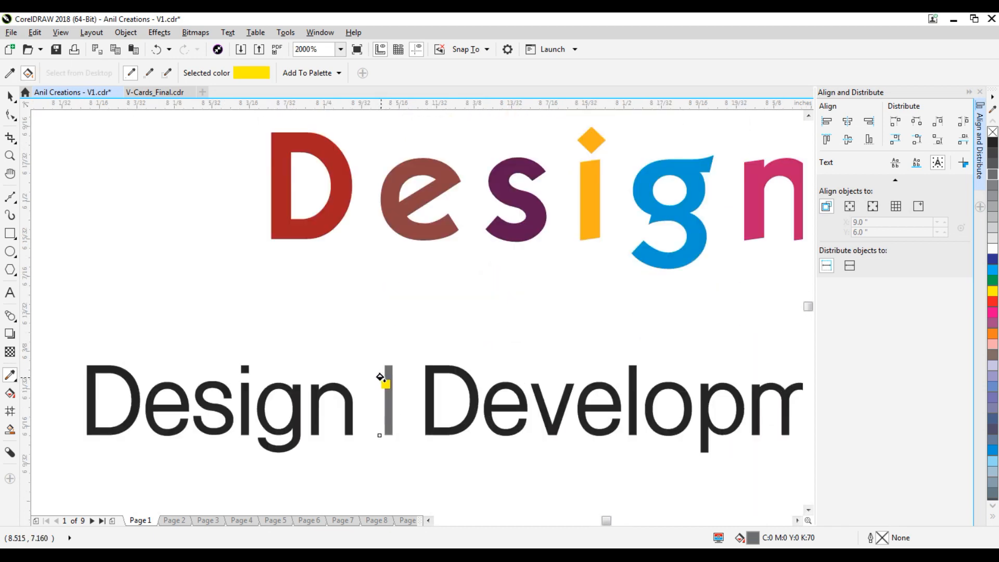
click(387, 410)
scroll(403, 422, down, 4)
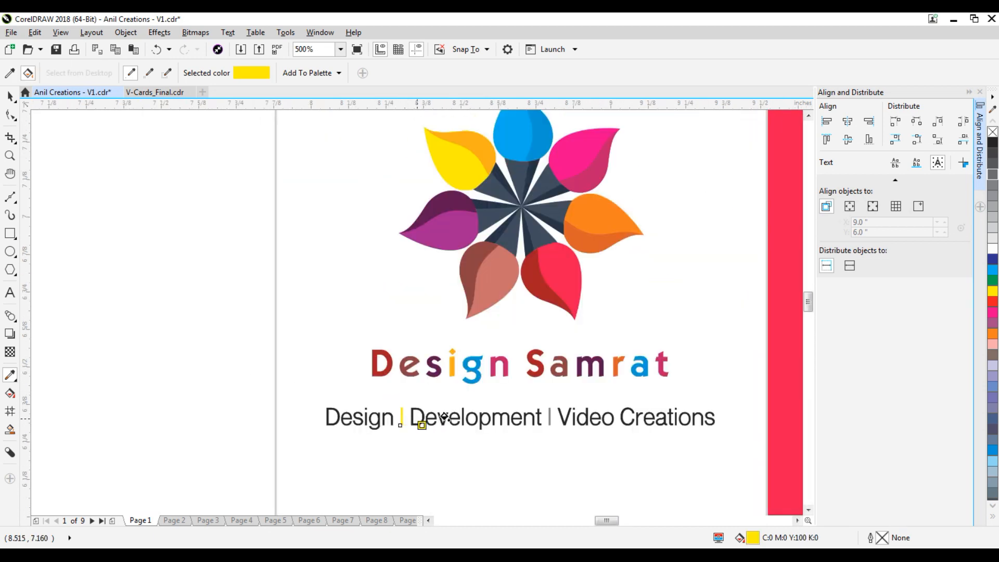
key(shift)
click(613, 238)
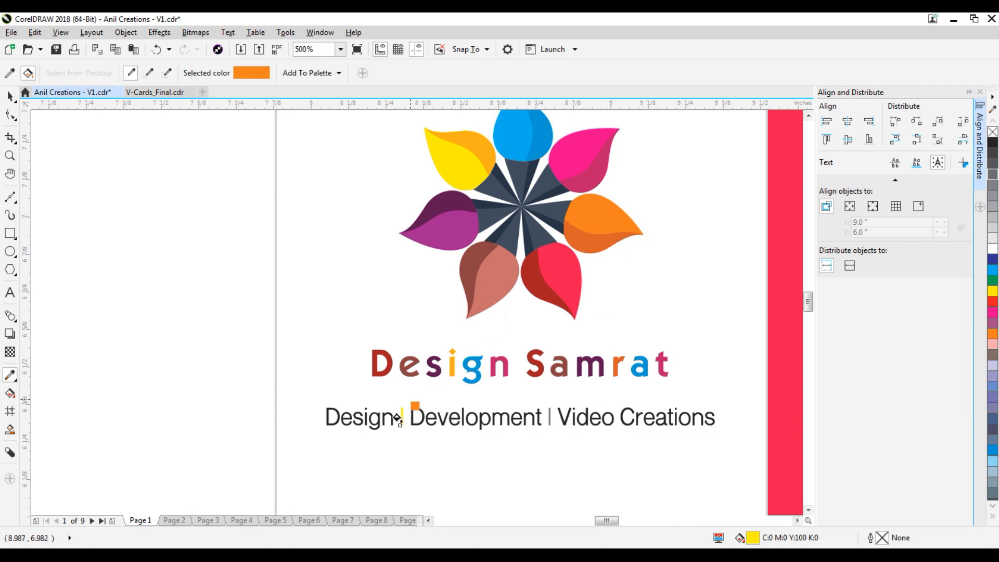
scroll(401, 415, up, 6)
click(465, 334)
Paint the second separator orange, undoing the stray background fills along the way.
scroll(464, 334, down, 9)
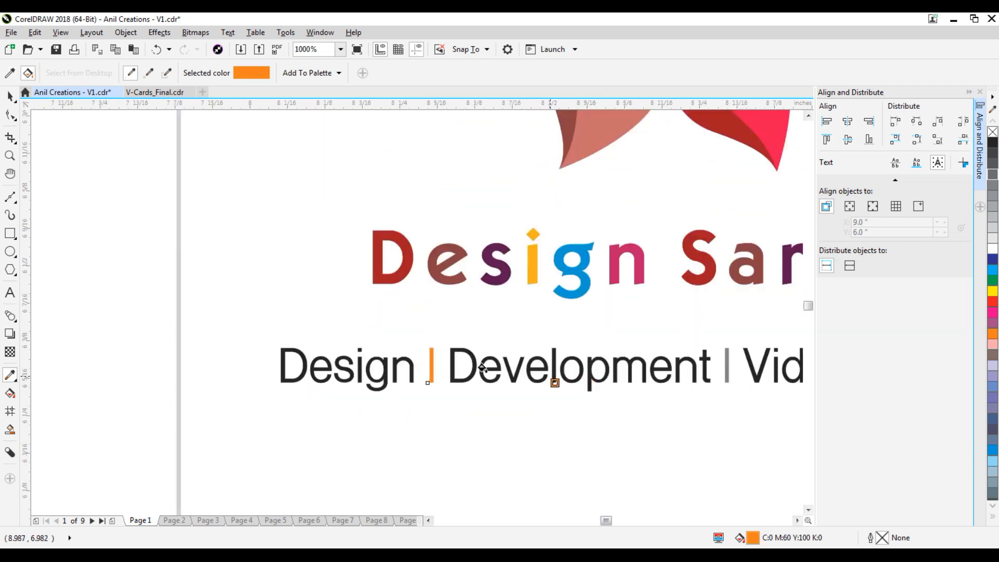
scroll(519, 373, down, 5)
scroll(478, 364, up, 4)
scroll(457, 364, up, 8)
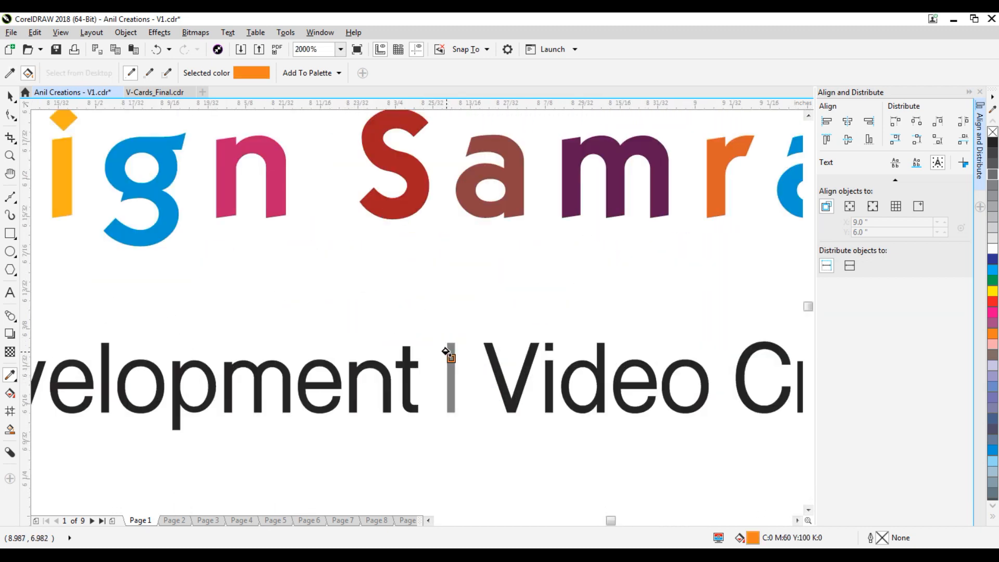
click(457, 366)
key(ctrl+z)
click(445, 351)
key(ctrl+z)
click(448, 346)
scroll(451, 346, down, 6)
click(10, 96)
click(391, 365)
click(450, 464)
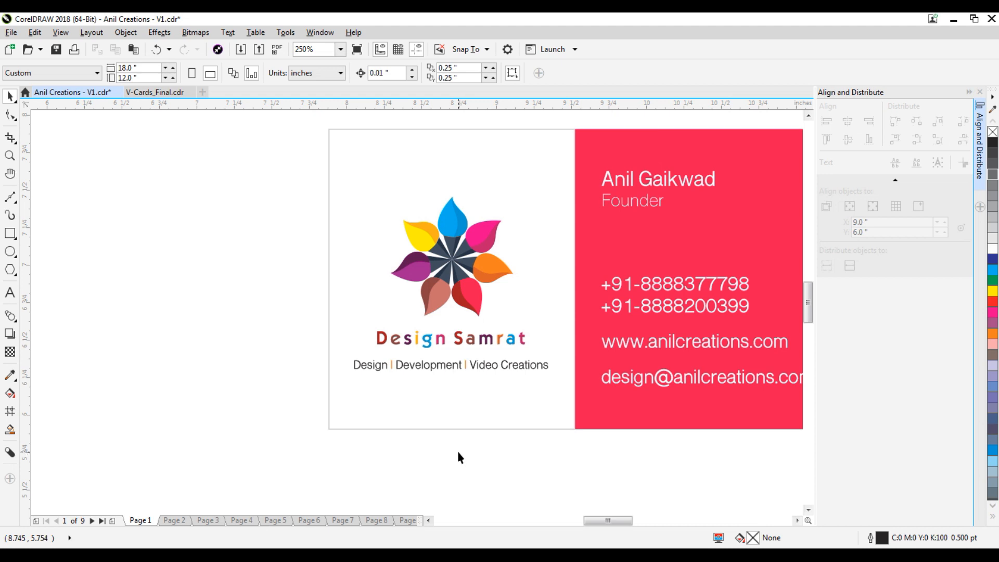
Try enlarging the Design Samrat text, then undo it and deselect.
click(459, 337)
drag(533, 355, 552, 384)
key(ctrl+z)
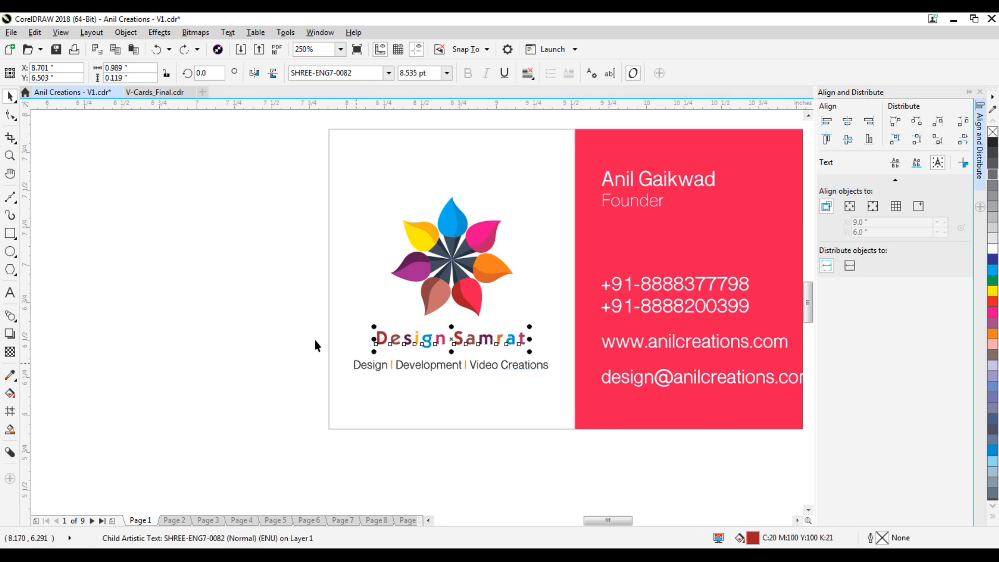
click(315, 338)
Nudge the logo and tagline together up and back down slightly.
scroll(436, 298, down, 2)
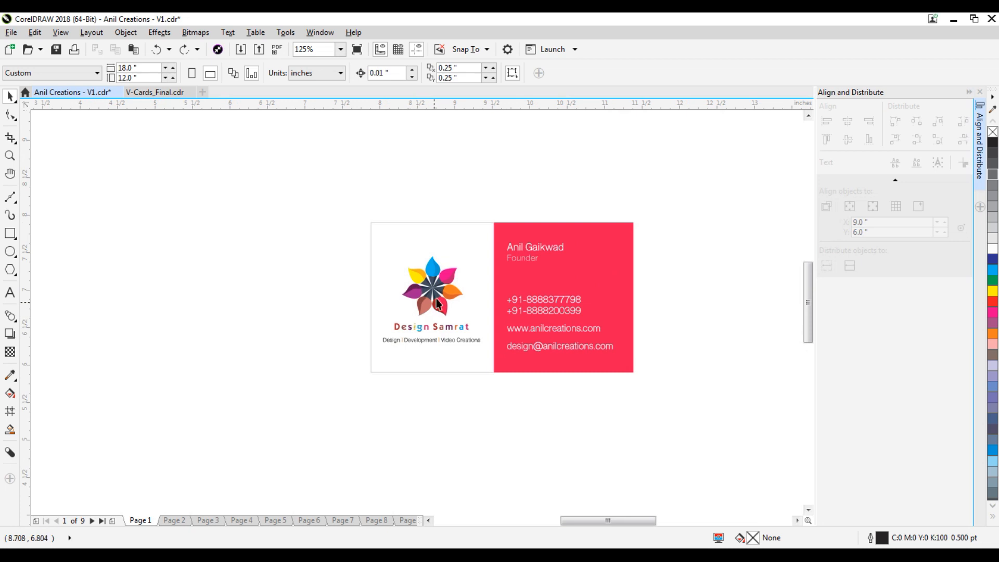
scroll(435, 244, up, 2)
drag(255, 238, 572, 482)
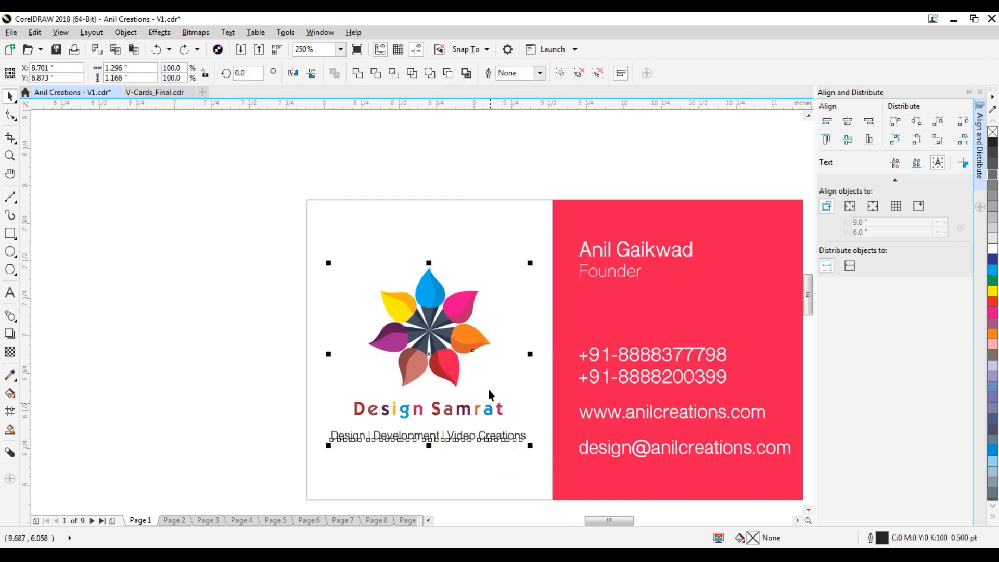
scroll(488, 388, down, 2)
key(Up)
key(Up)
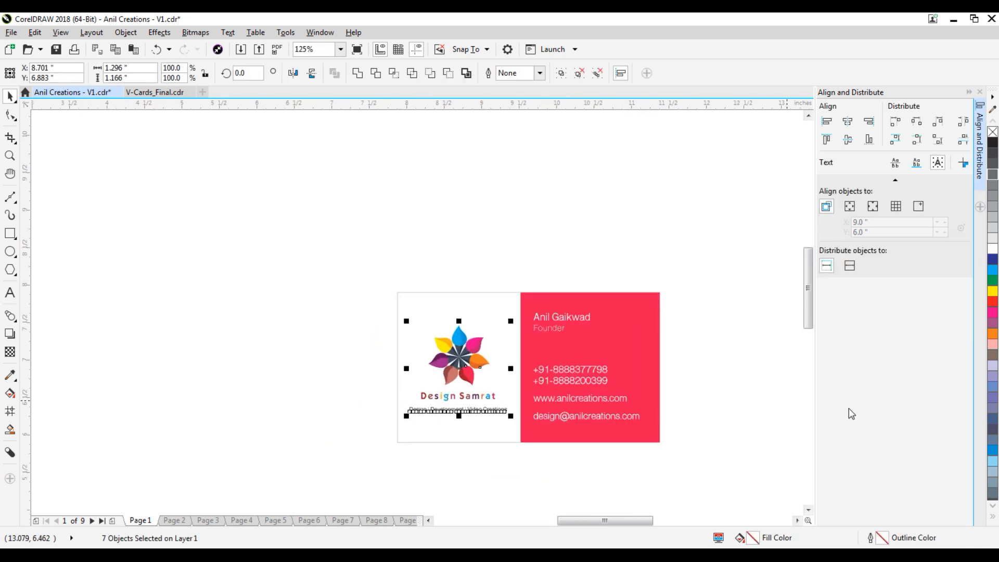
key(Down)
click(329, 370)
Group the tagline's words and orange separators into one object.
scroll(468, 416, up, 2)
click(475, 409)
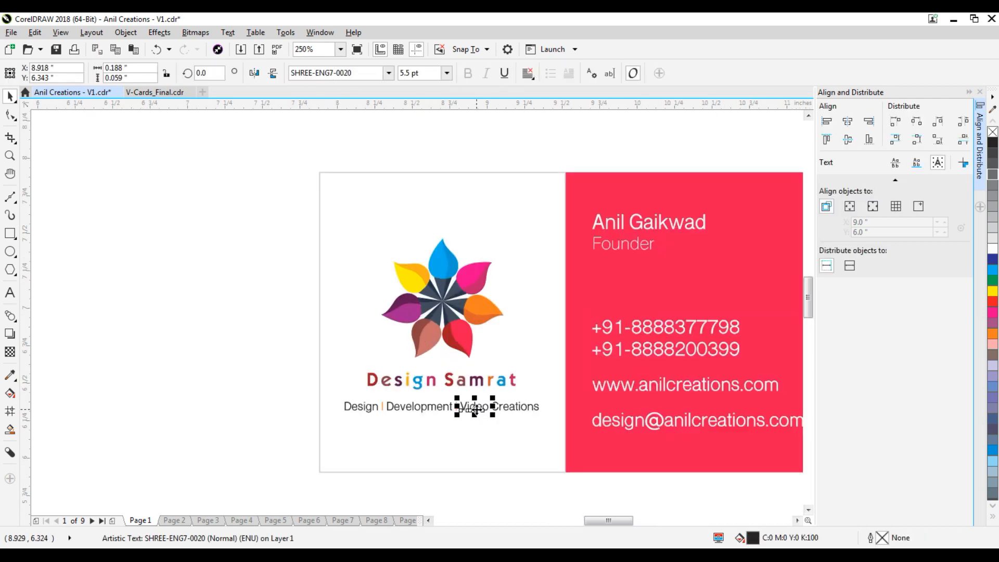
click(269, 387)
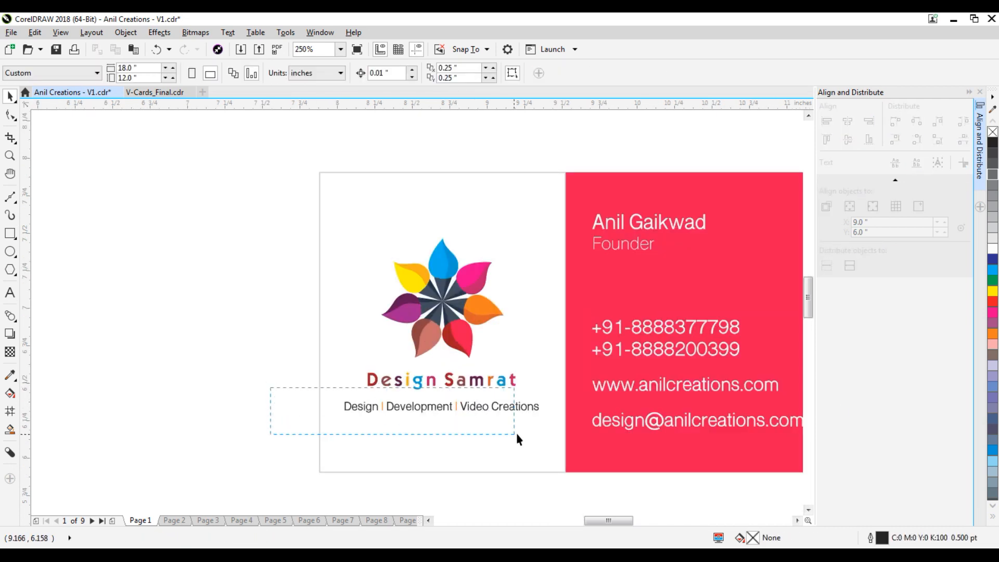
drag(564, 435, 564, 435)
key(ctrl+g)
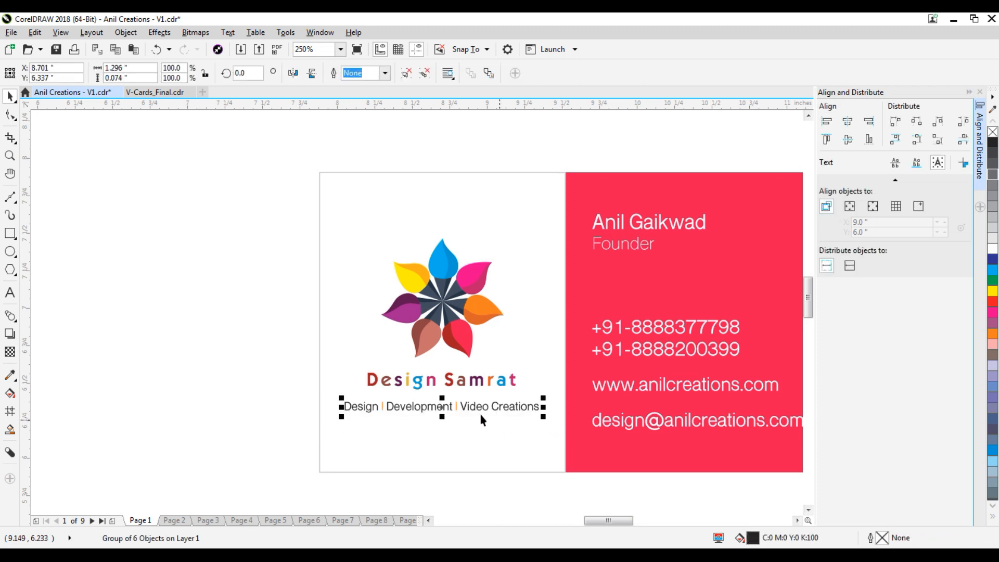
Zoom in to frame the whole business card.
scroll(445, 379, down, 2)
click(682, 315)
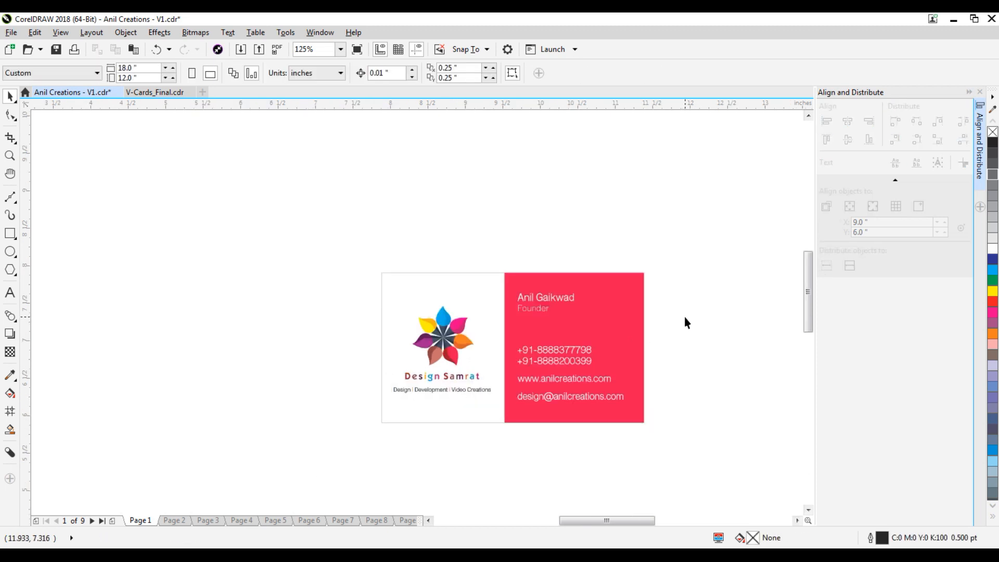
key(z)
drag(297, 208, 687, 445)
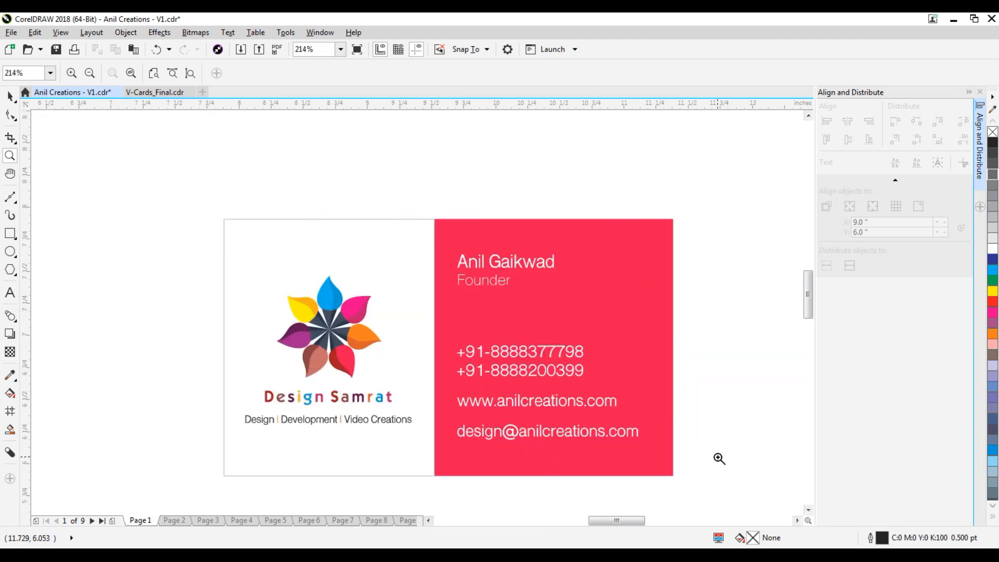
Nudge the logo and grouped tagline up and back down a touch with Ctrl+arrow keys.
click(9, 96)
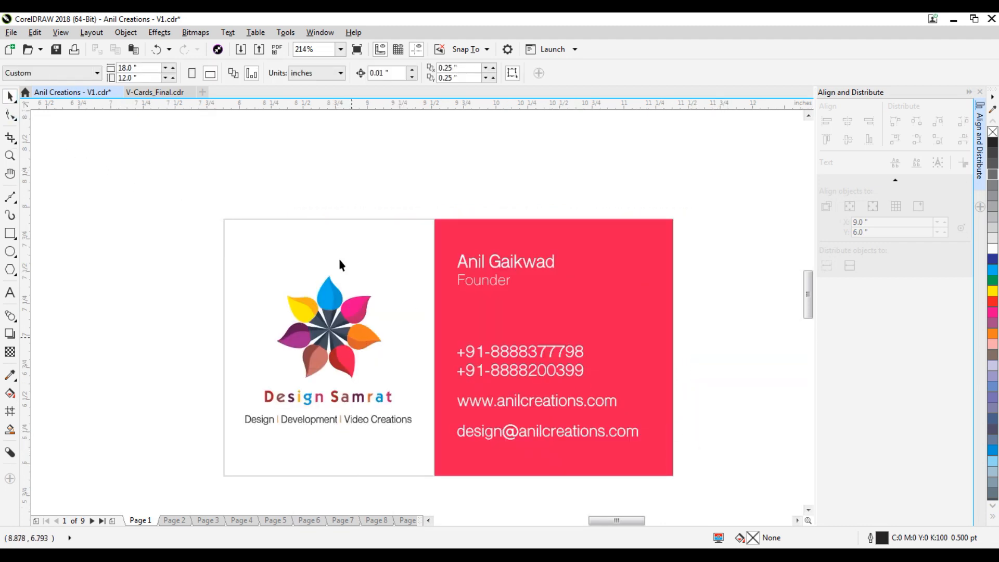
drag(152, 276, 470, 464)
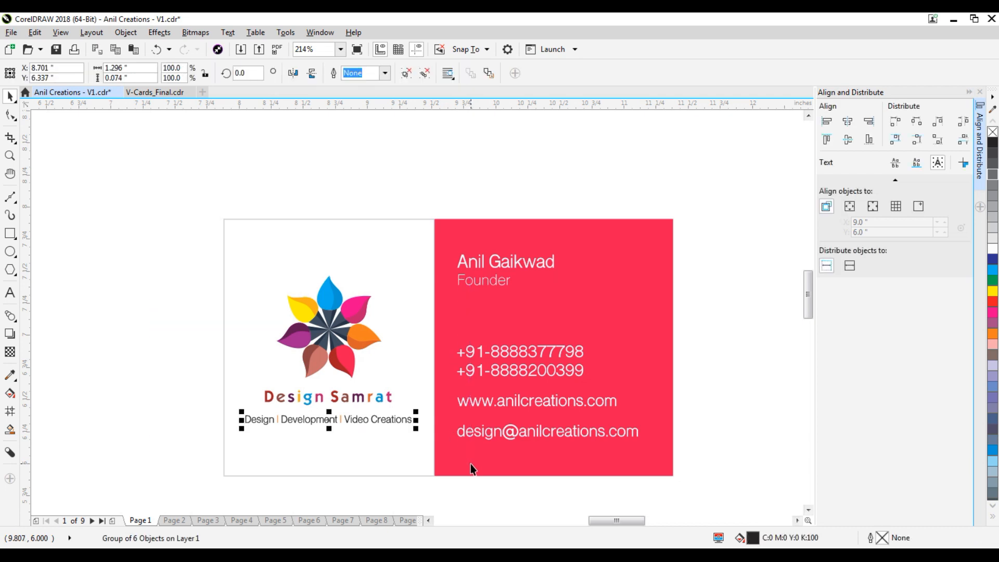
click(372, 245)
drag(143, 218, 479, 446)
key(ctrl+Up)
key(ctrl+Up)
key(ctrl+Up)
key(ctrl+Down)
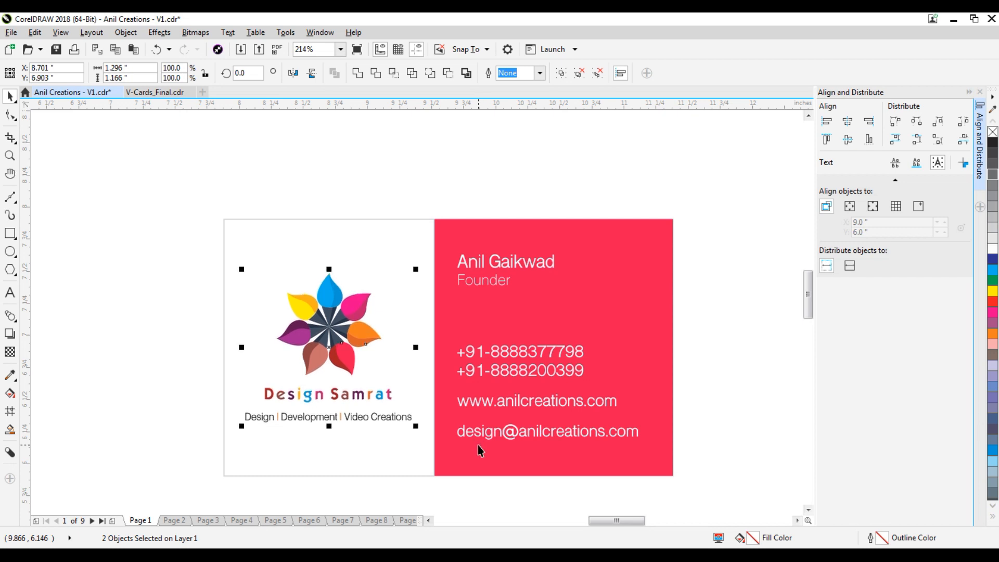
click(717, 329)
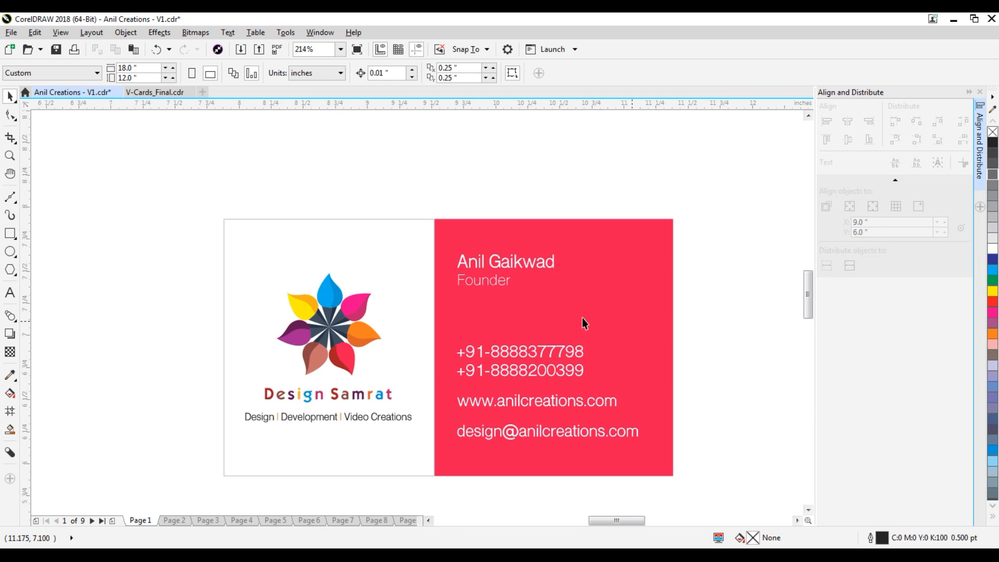
Group every element of the card into one object and save the document.
click(481, 282)
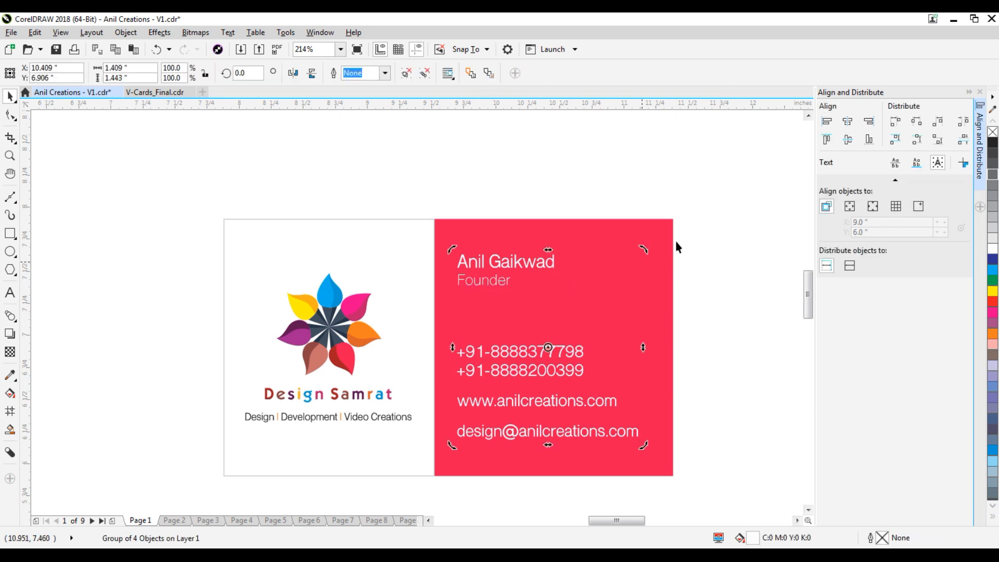
click(732, 208)
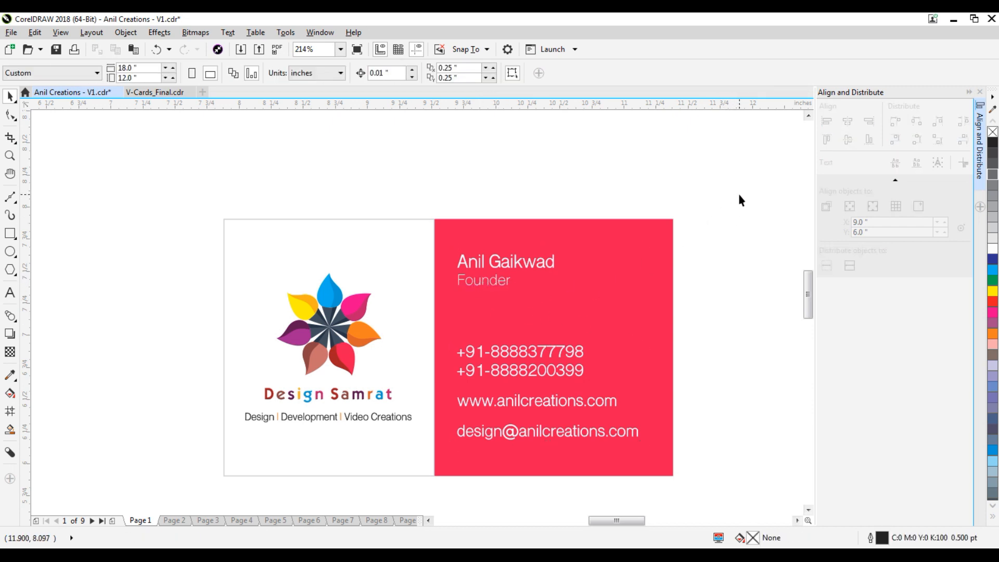
drag(739, 194, 189, 489)
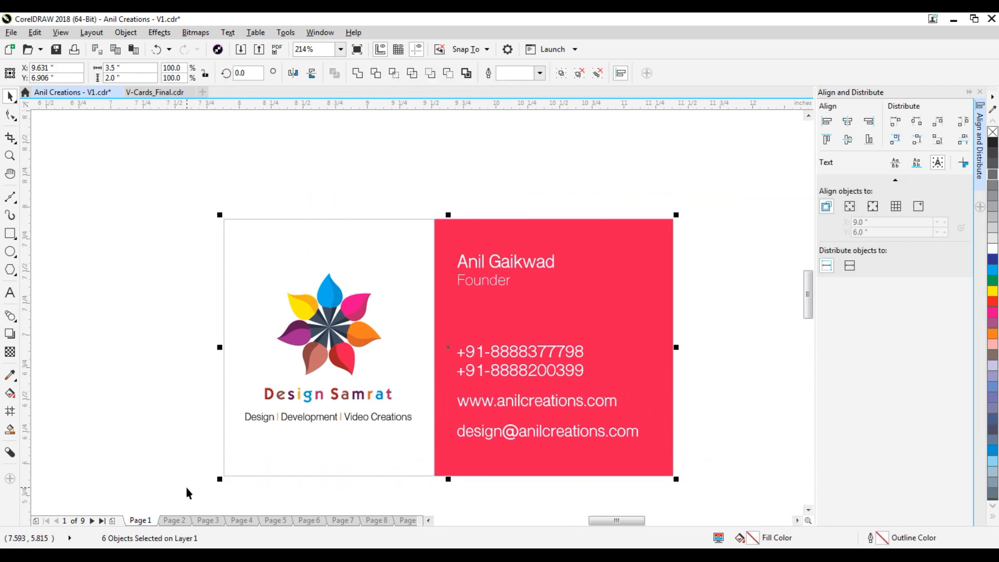
key(ctrl+g)
click(732, 328)
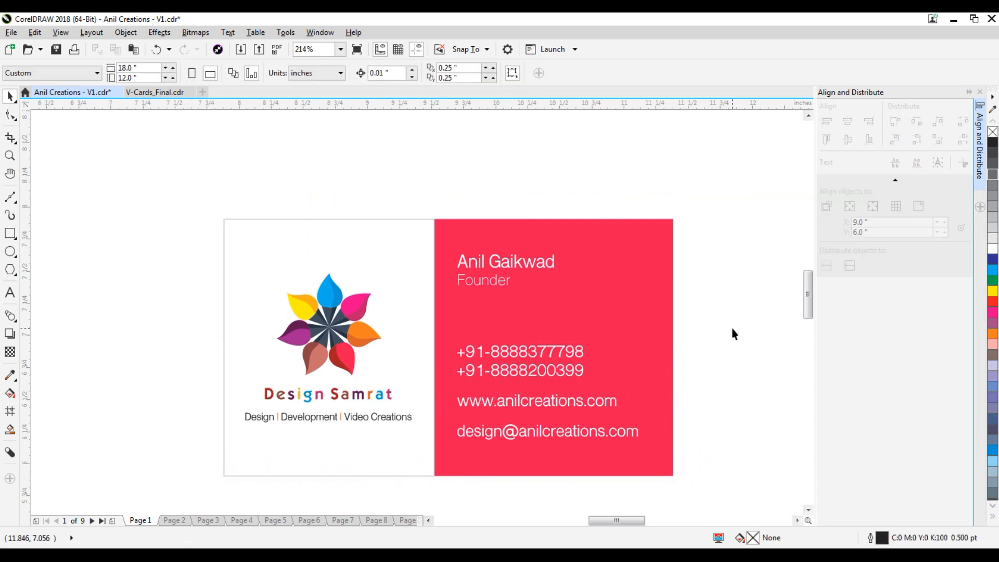
key(ctrl+s)
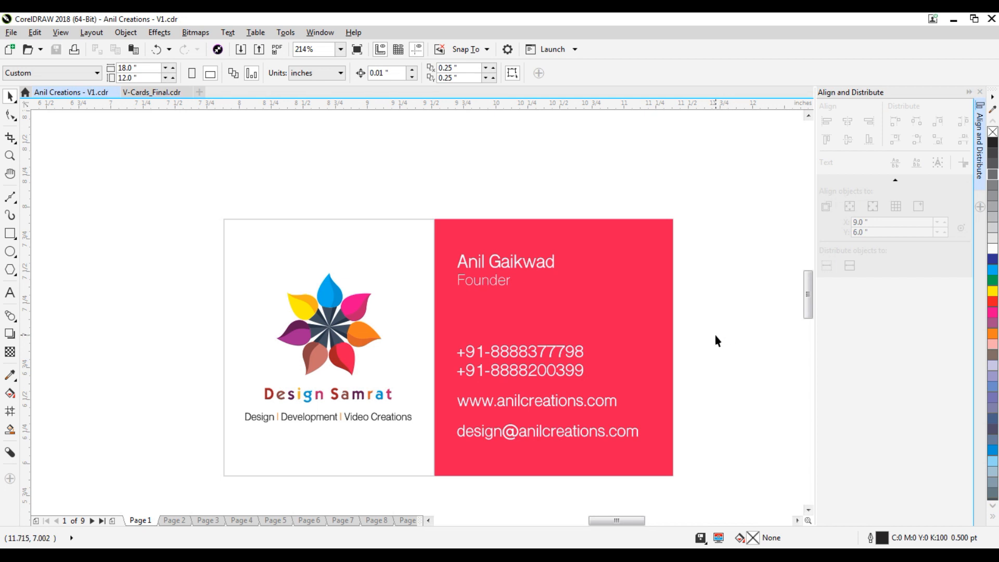